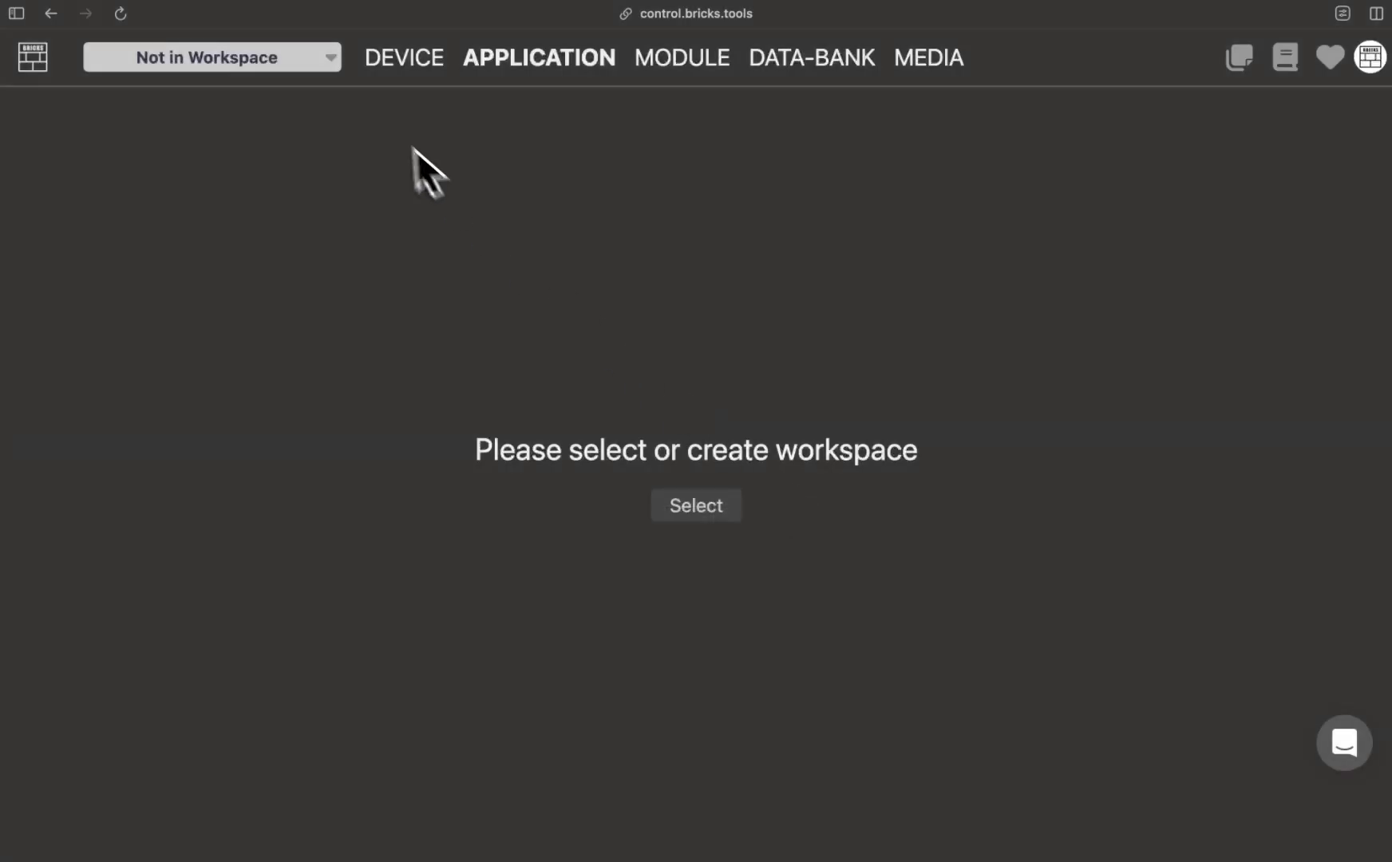
Step: Create a new workspace named "AI Toolkit"
{"action": "left_click", "coordinate": [340, 63]}
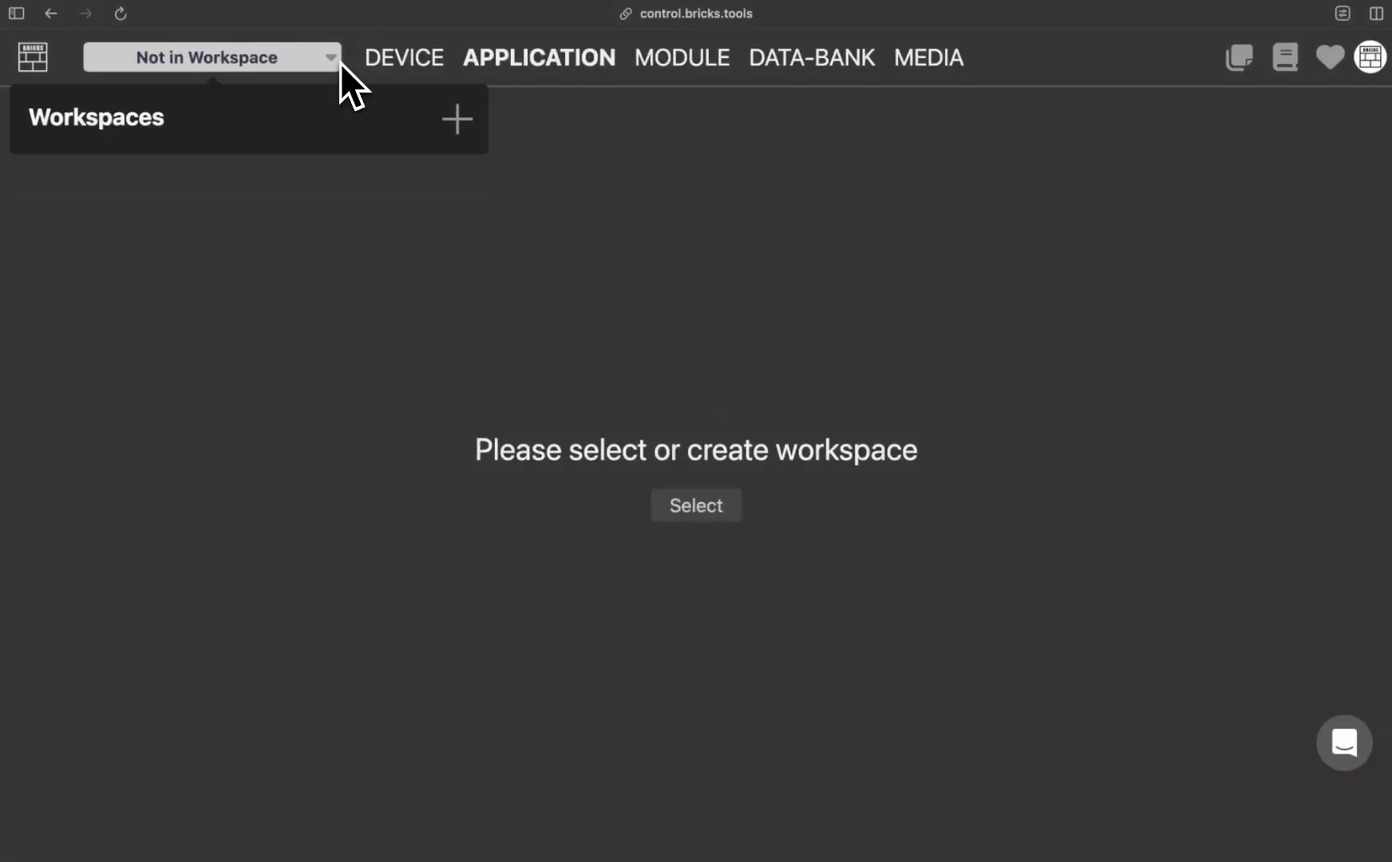
{"action": "left_click", "coordinate": [457, 119]}
{"action": "type", "text": "AI Toolkit"}
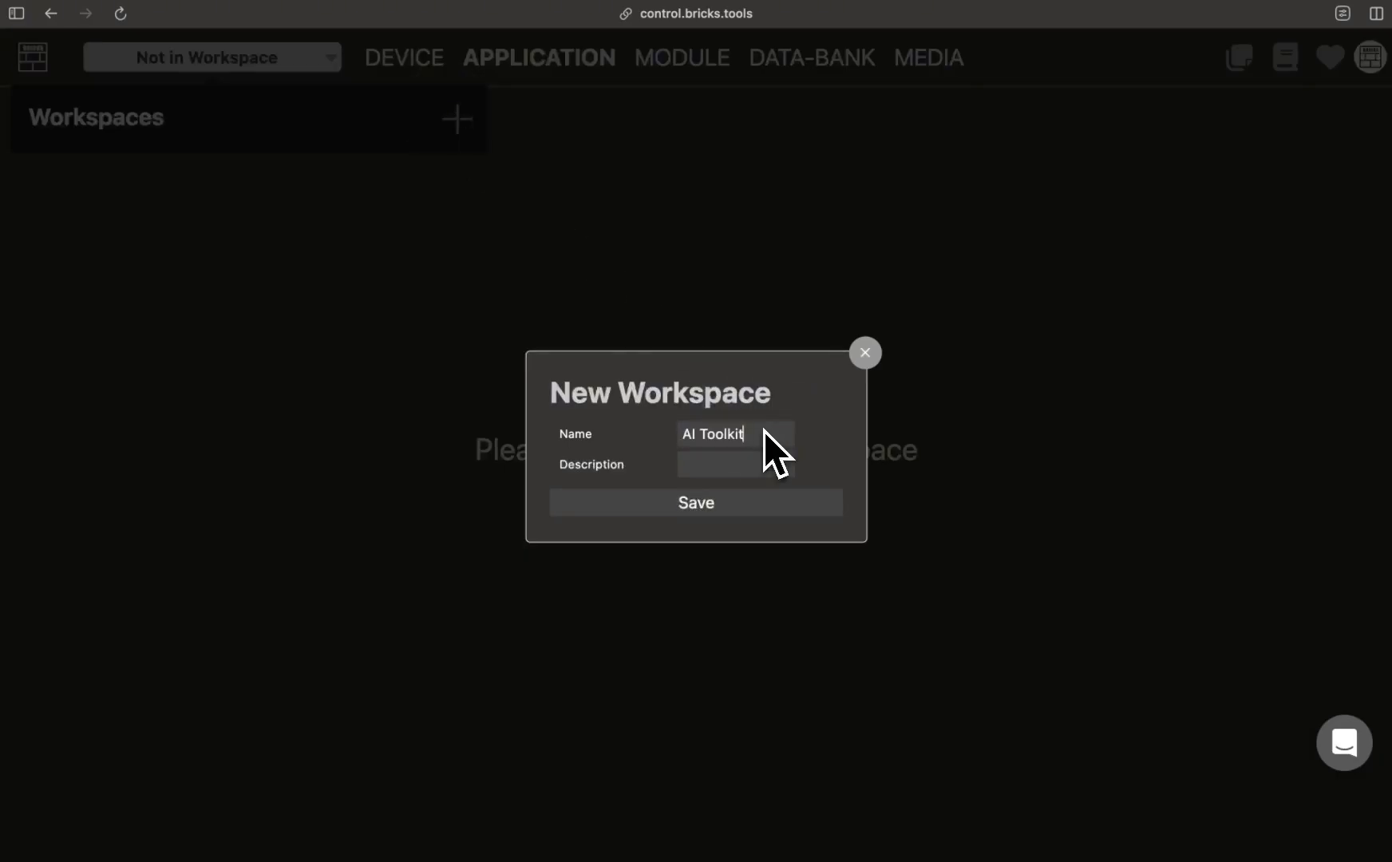
{"action": "left_click", "coordinate": [731, 505]}
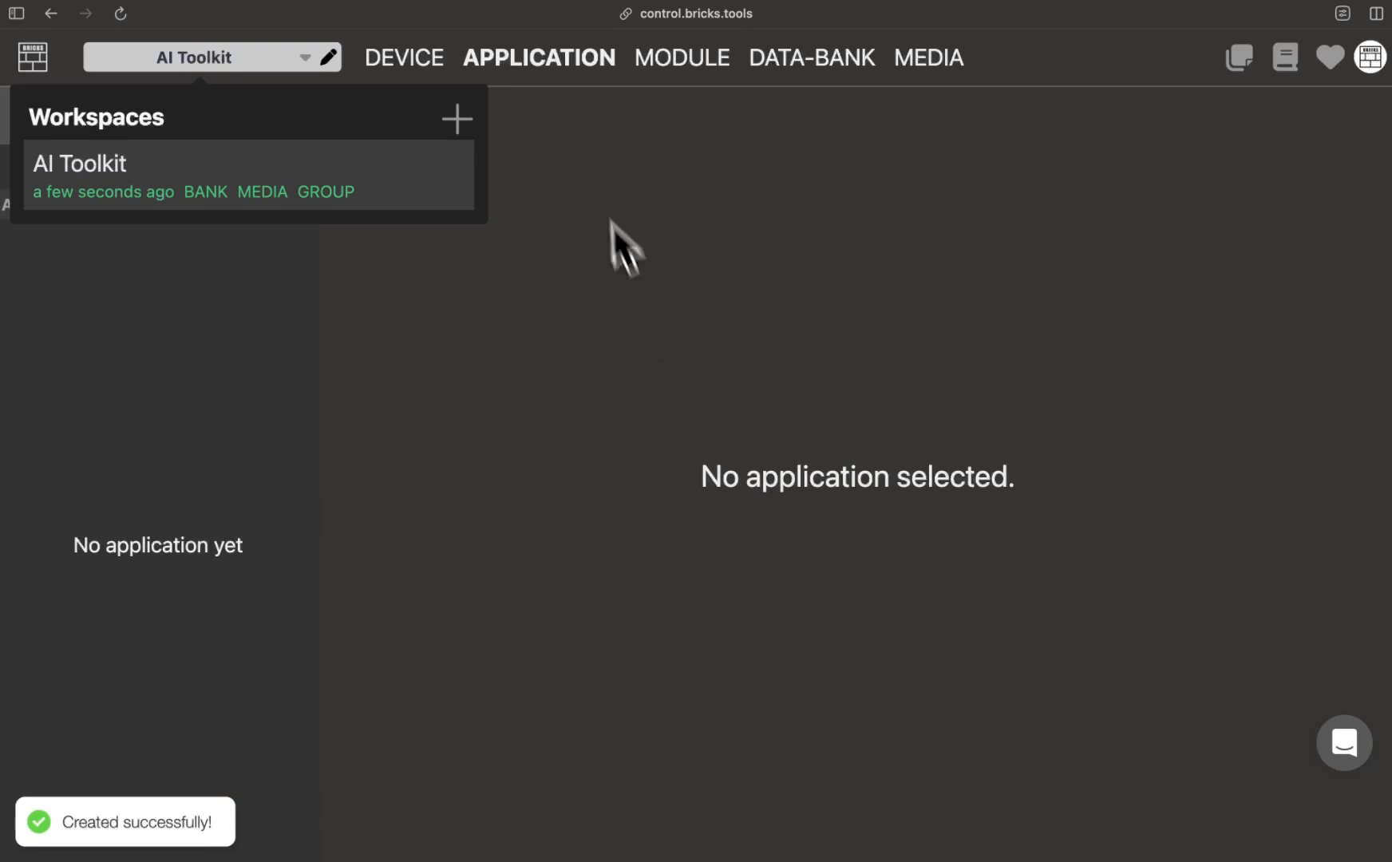
{"action": "left_click", "coordinate": [616, 228]}
Step: Create a new application named "SpeechToText AI" in the AI Toolkit workspace, keeping the 96 by 54 layout grid
{"action": "left_click", "coordinate": [292, 117]}
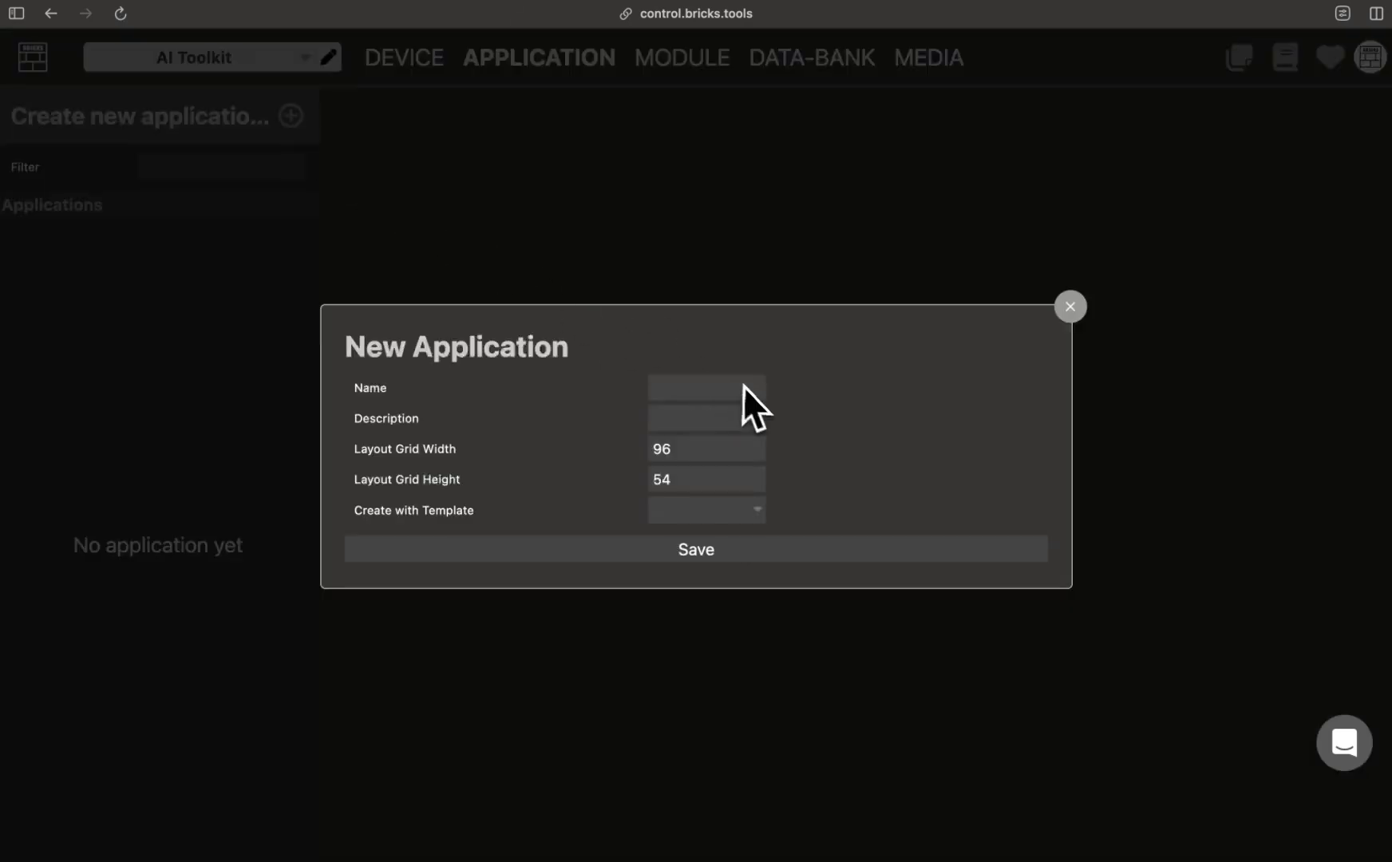
{"action": "type", "text": "SpeechToText AI"}
{"action": "left_click", "coordinate": [806, 549]}
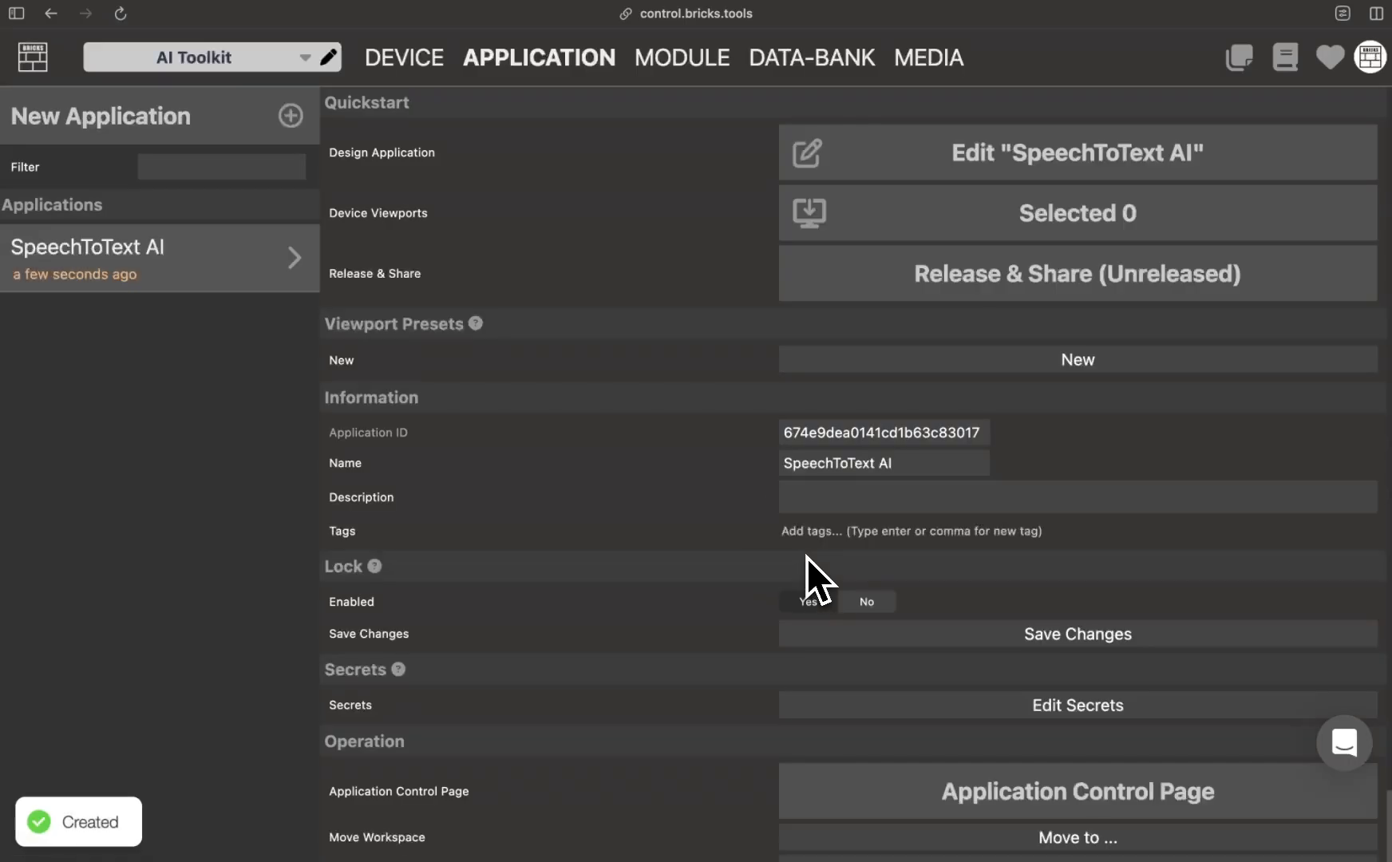
Step: Open the SpeechToText AI application for editing and enable UNSTABLE features in its application settings
{"action": "left_click", "coordinate": [910, 158]}
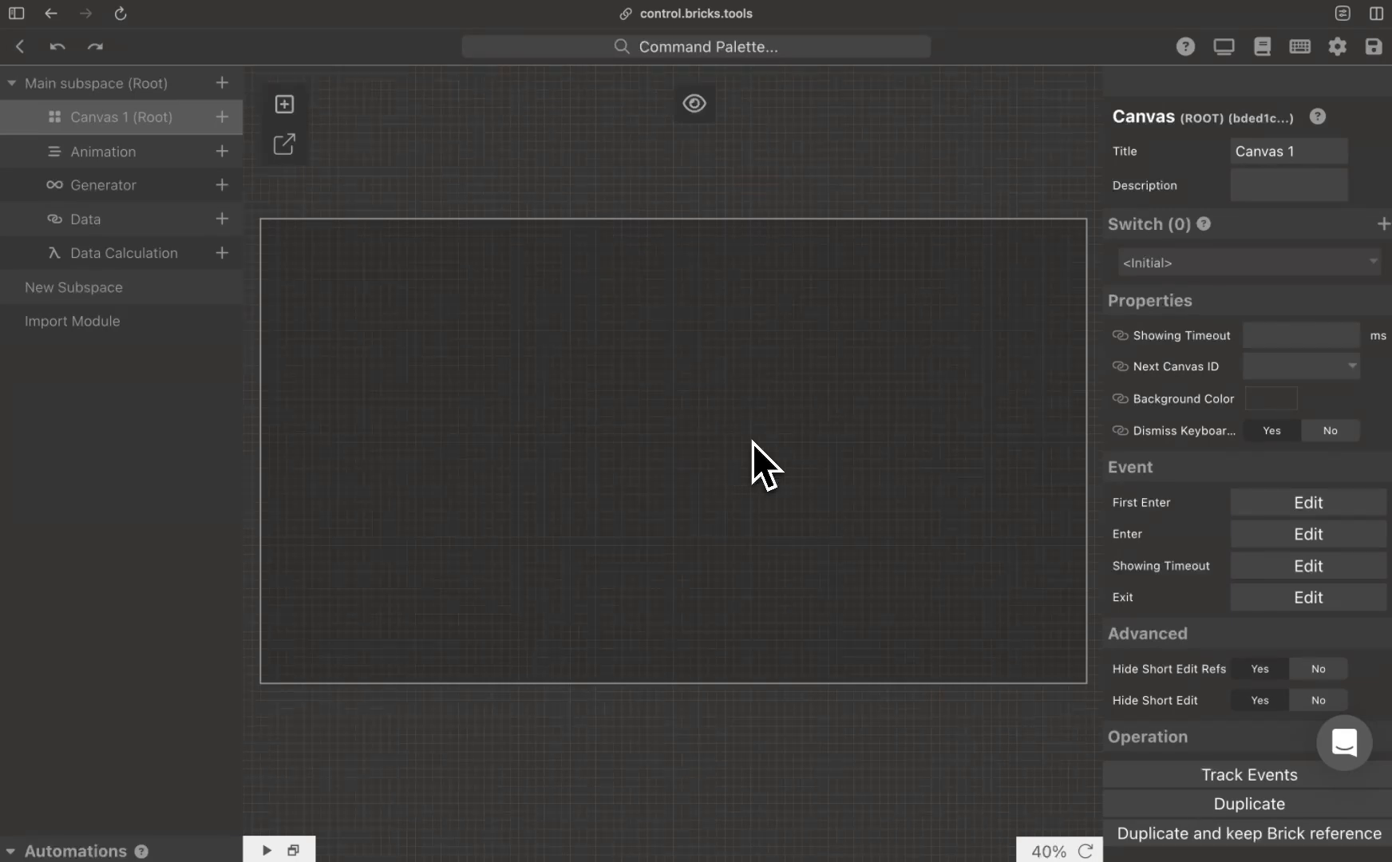
{"action": "left_click", "coordinate": [1338, 47]}
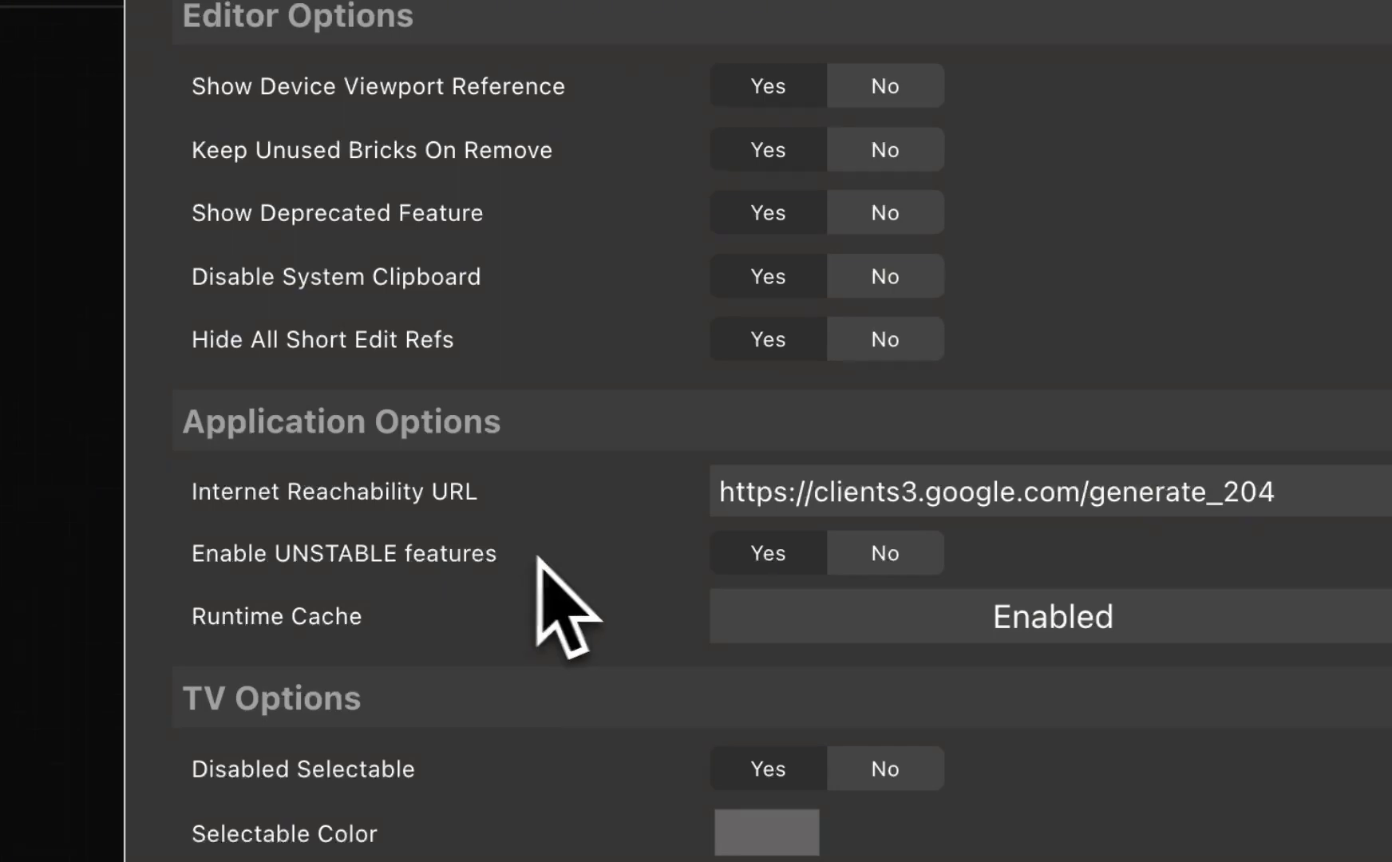
{"action": "left_click", "coordinate": [787, 556]}
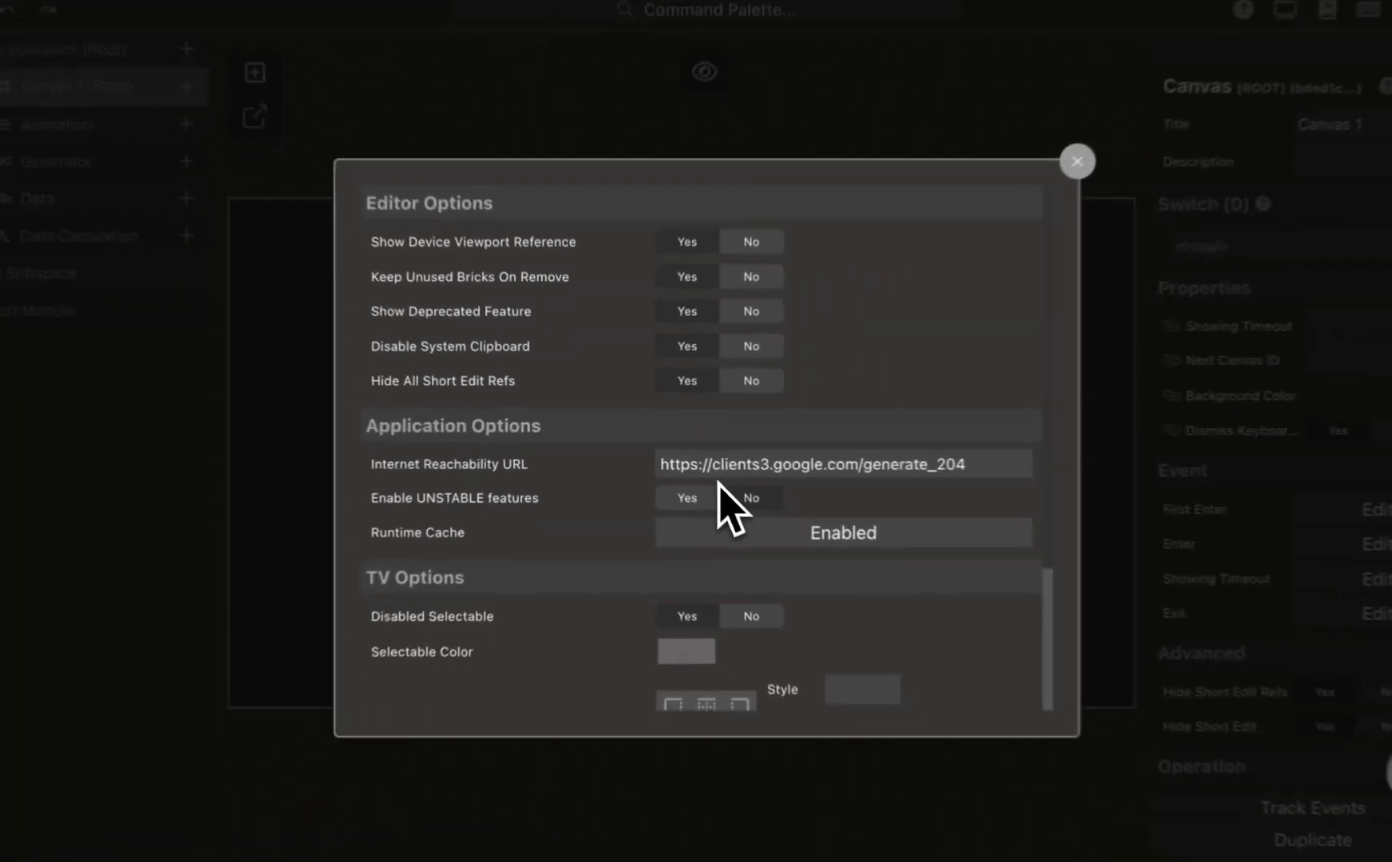
{"action": "left_click", "coordinate": [1034, 182]}
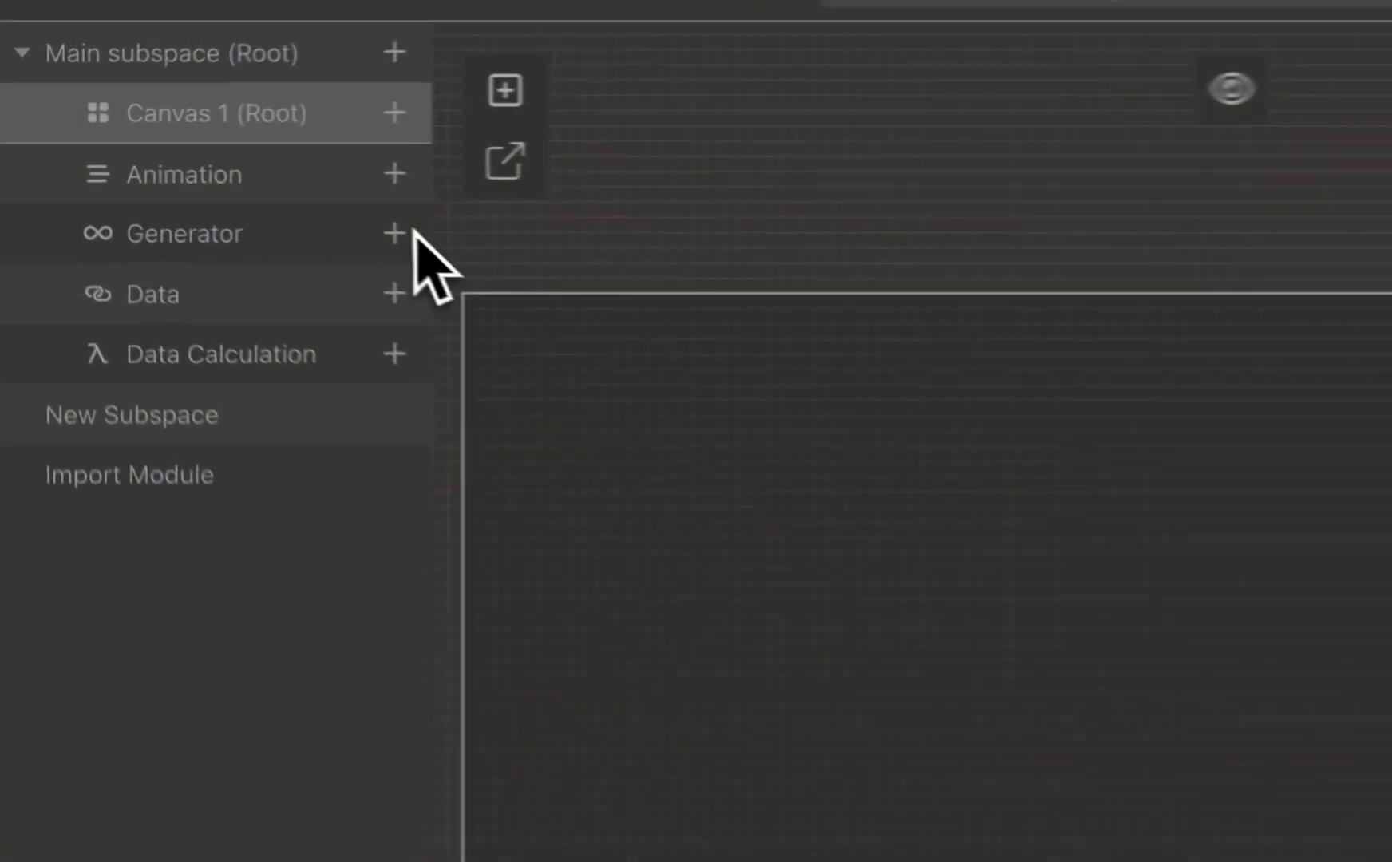
Step: Add a generator titled "STT" using the Speech-to-Text (Platform) template
{"action": "left_click", "coordinate": [412, 233]}
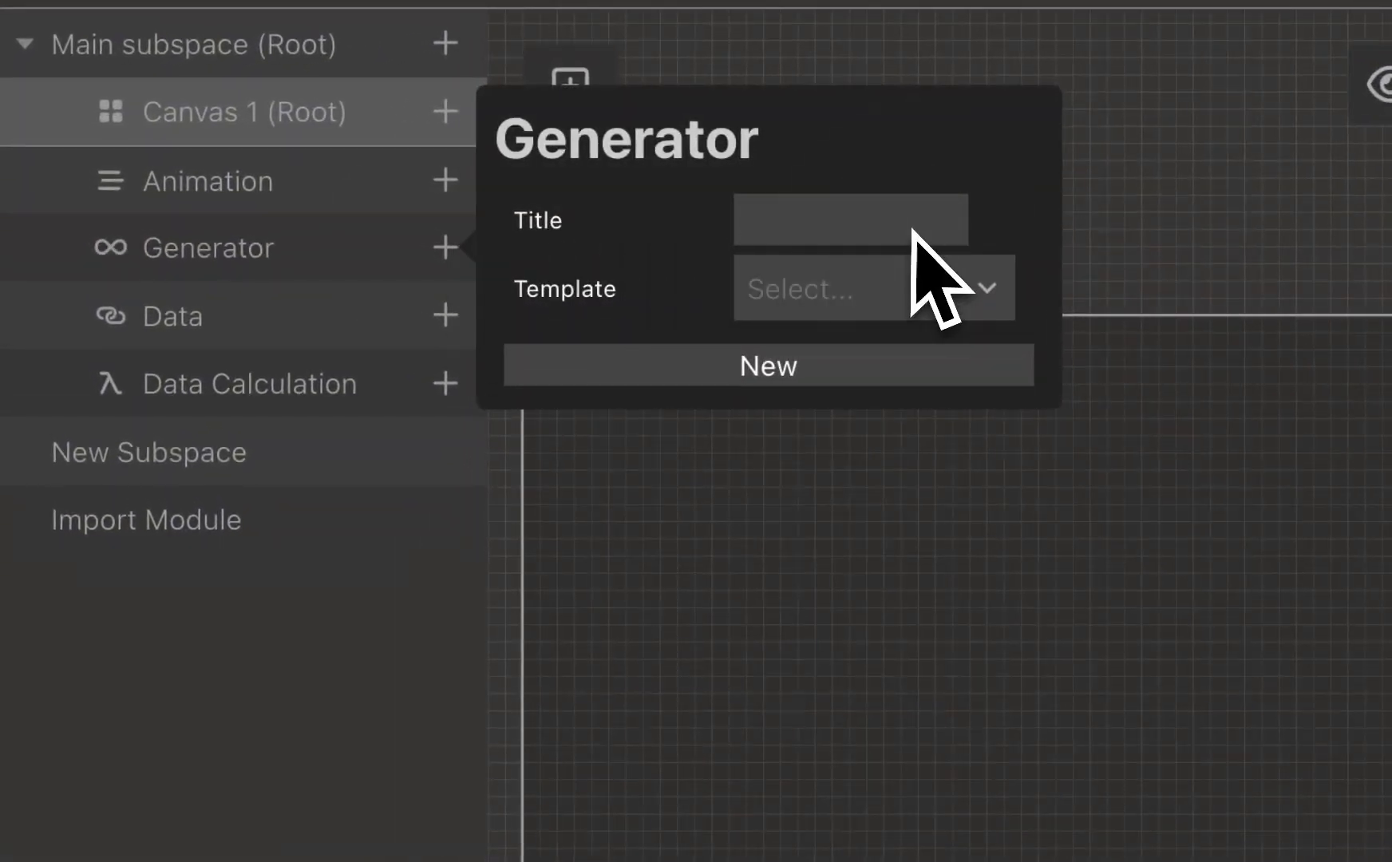
{"action": "left_click", "coordinate": [912, 230]}
{"action": "type", "text": "STT"}
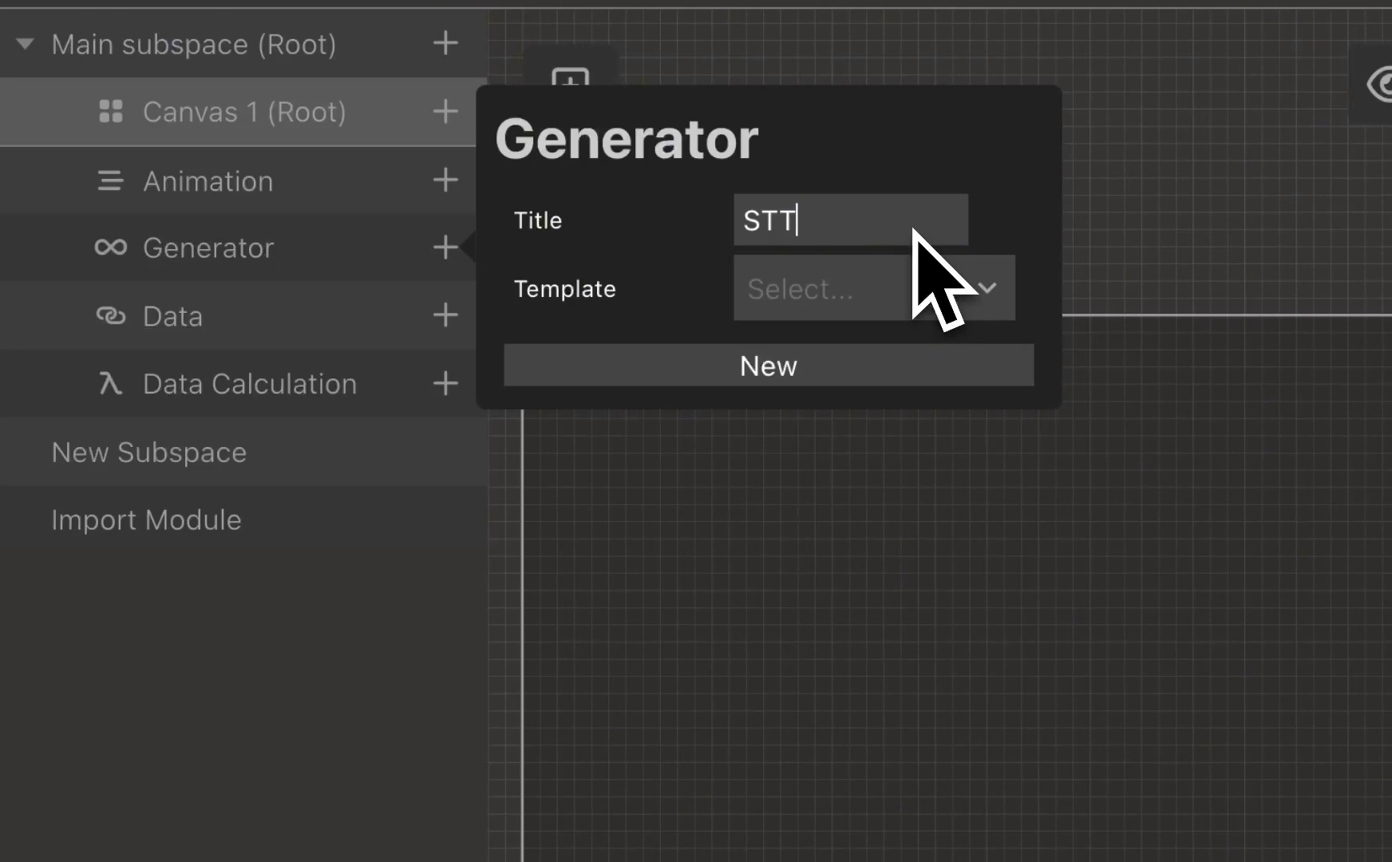
{"action": "left_click", "coordinate": [942, 300]}
{"action": "type", "text": "STT"}
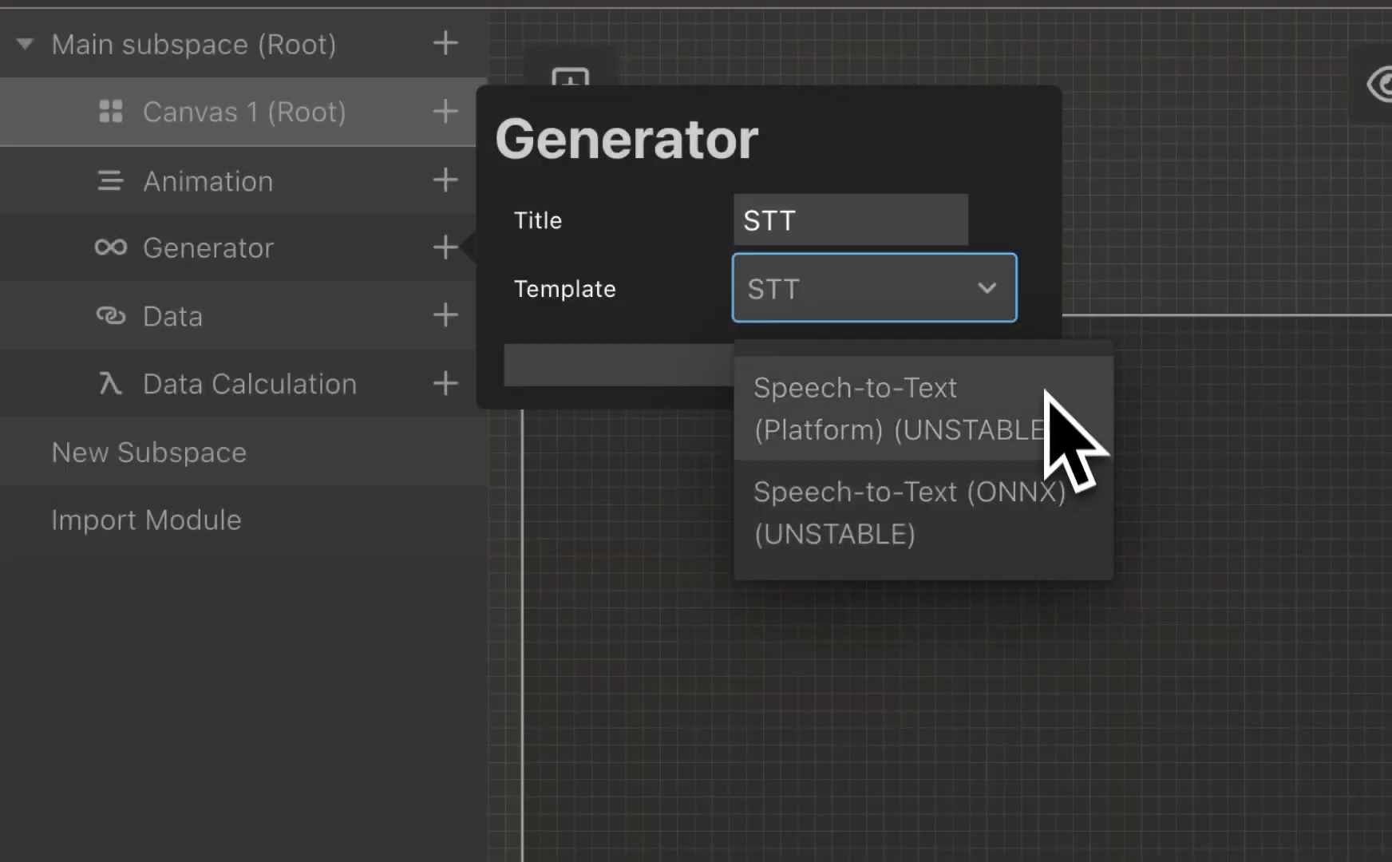
{"action": "left_click", "coordinate": [1045, 379]}
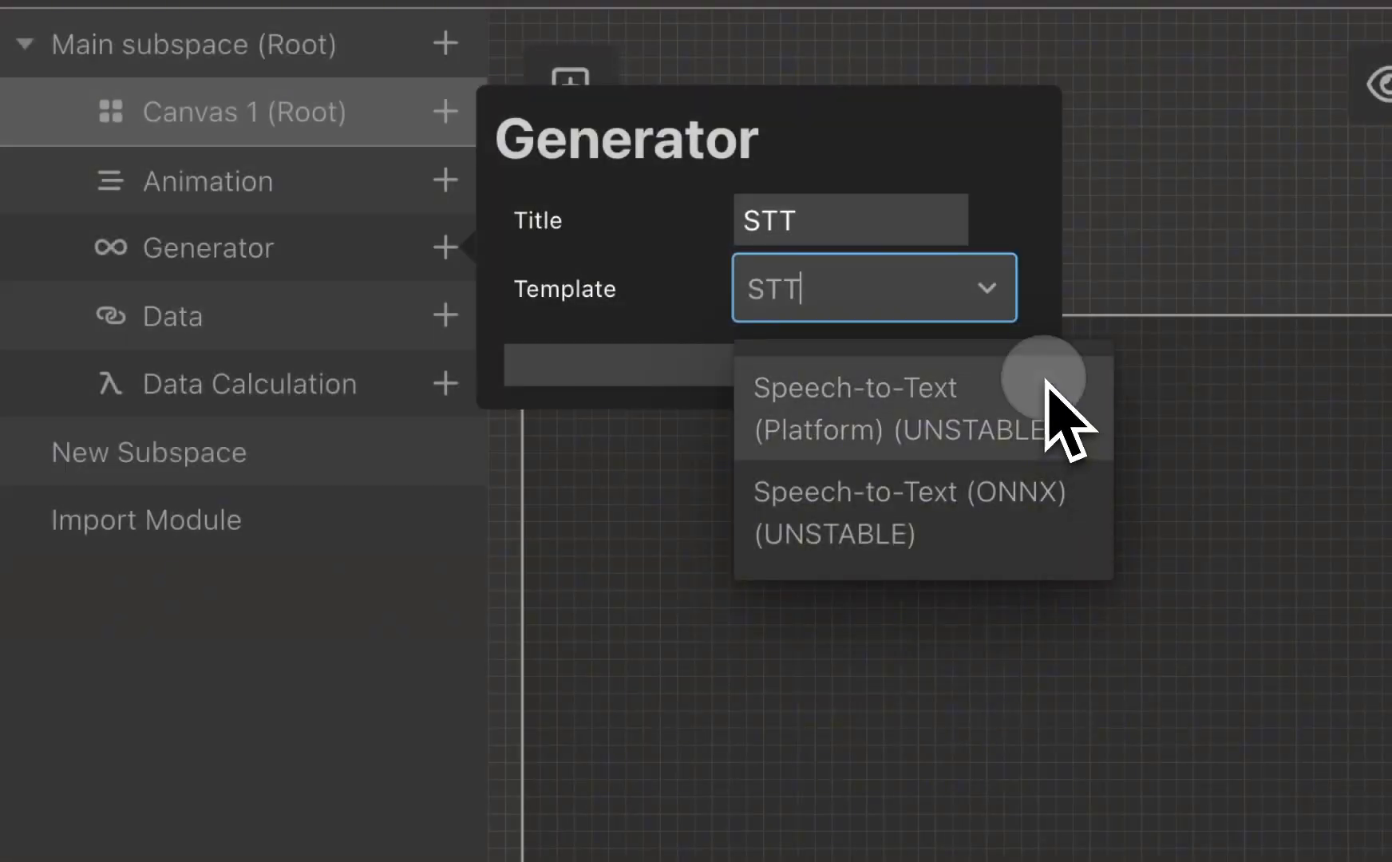
{"action": "left_click", "coordinate": [918, 359]}
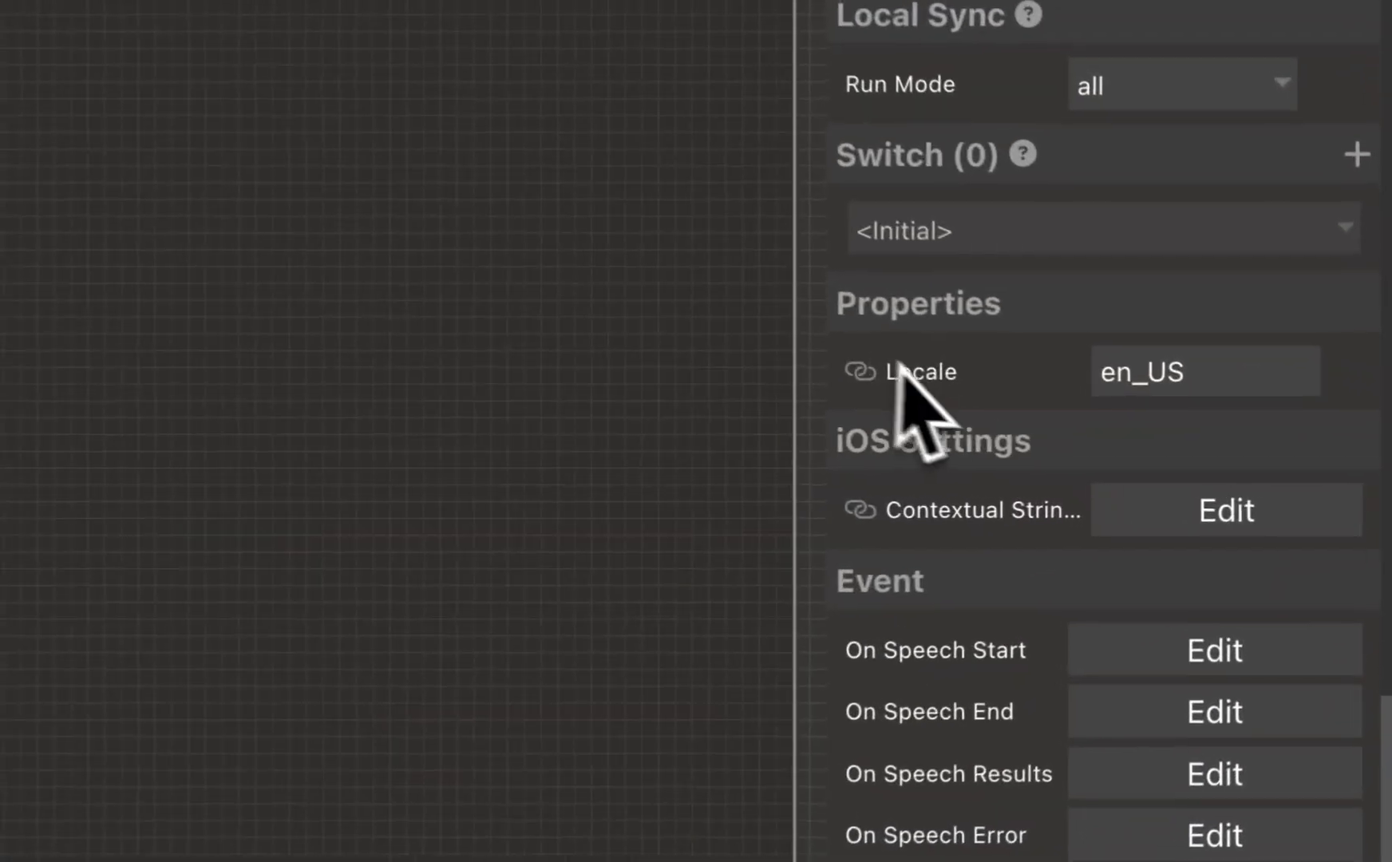
Step: Add "vegetarian" and "gluten-free" to the STT generator's iOS contextual strings and save them
{"action": "left_click", "coordinate": [1224, 359]}
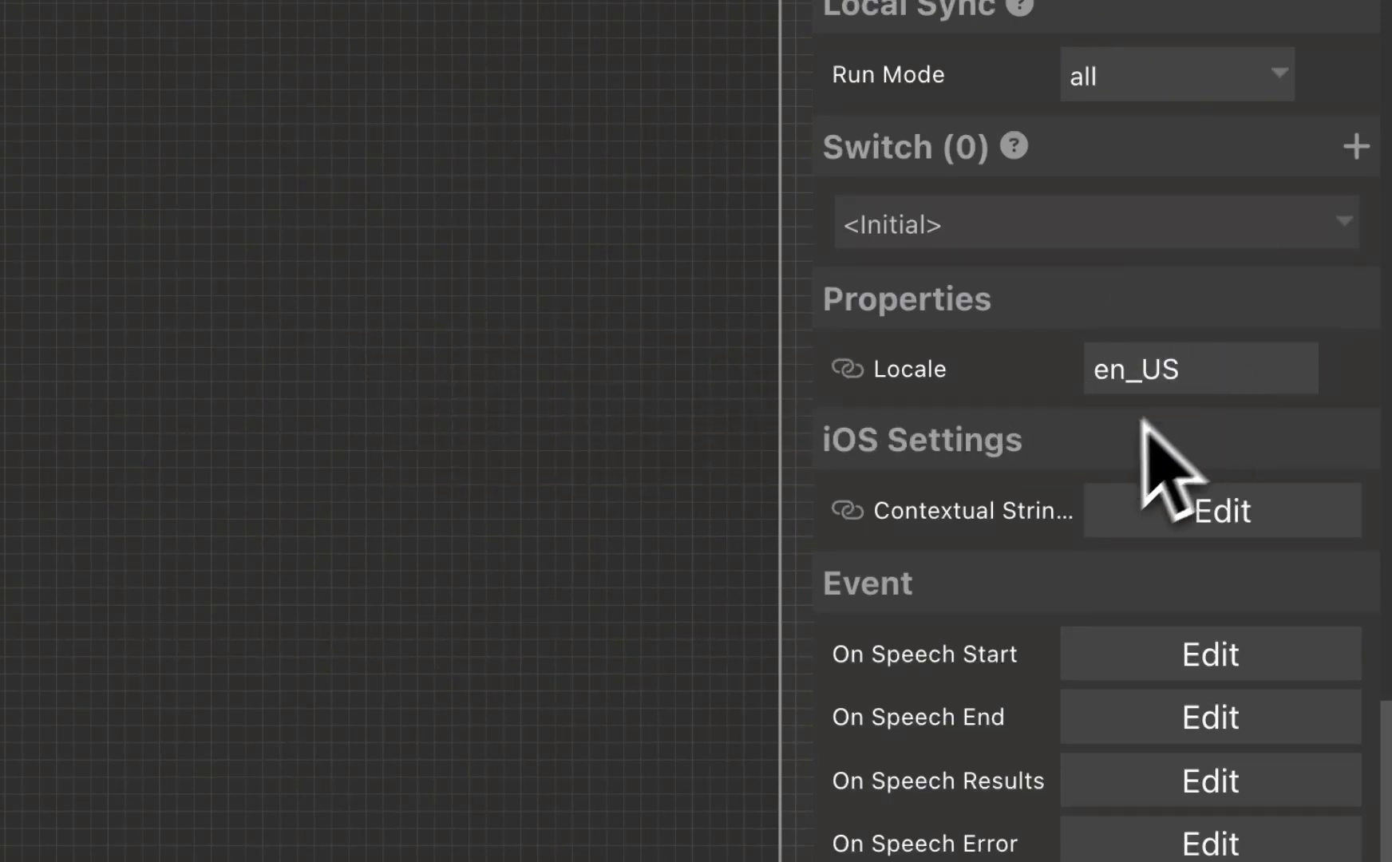
{"action": "mouse_move", "coordinate": [1015, 513]}
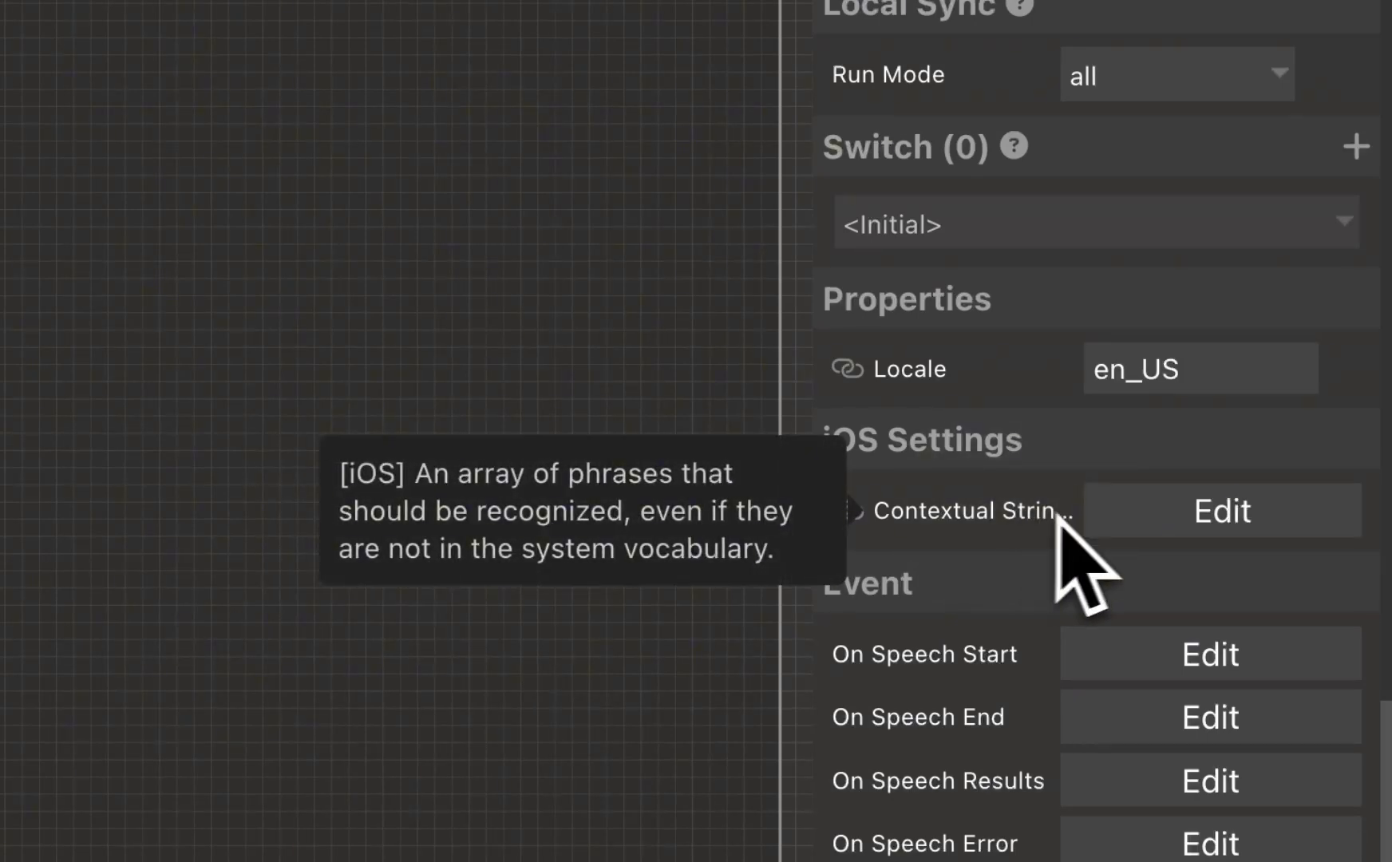
{"action": "left_click", "coordinate": [1291, 502]}
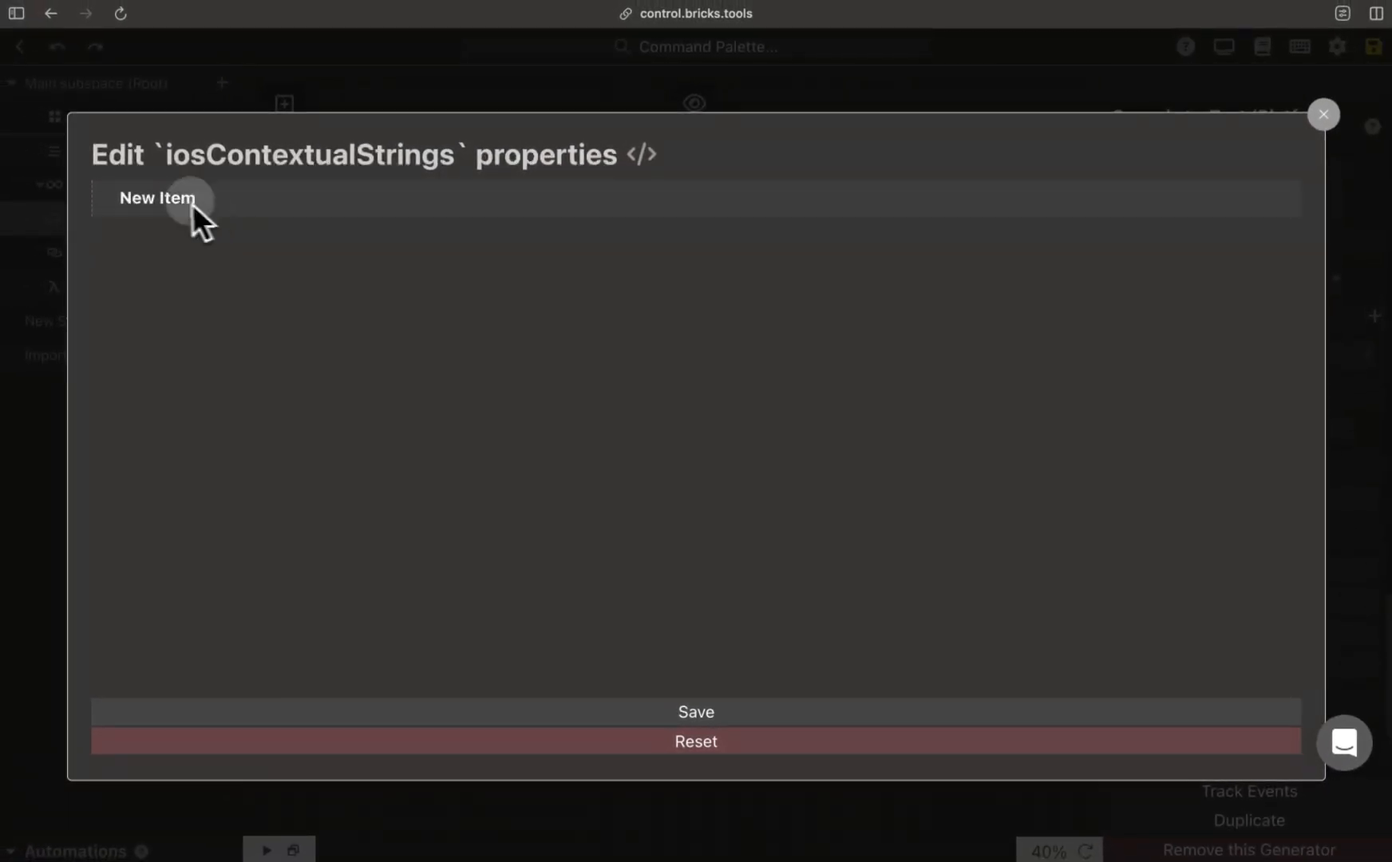
{"action": "left_click", "coordinate": [193, 201]}
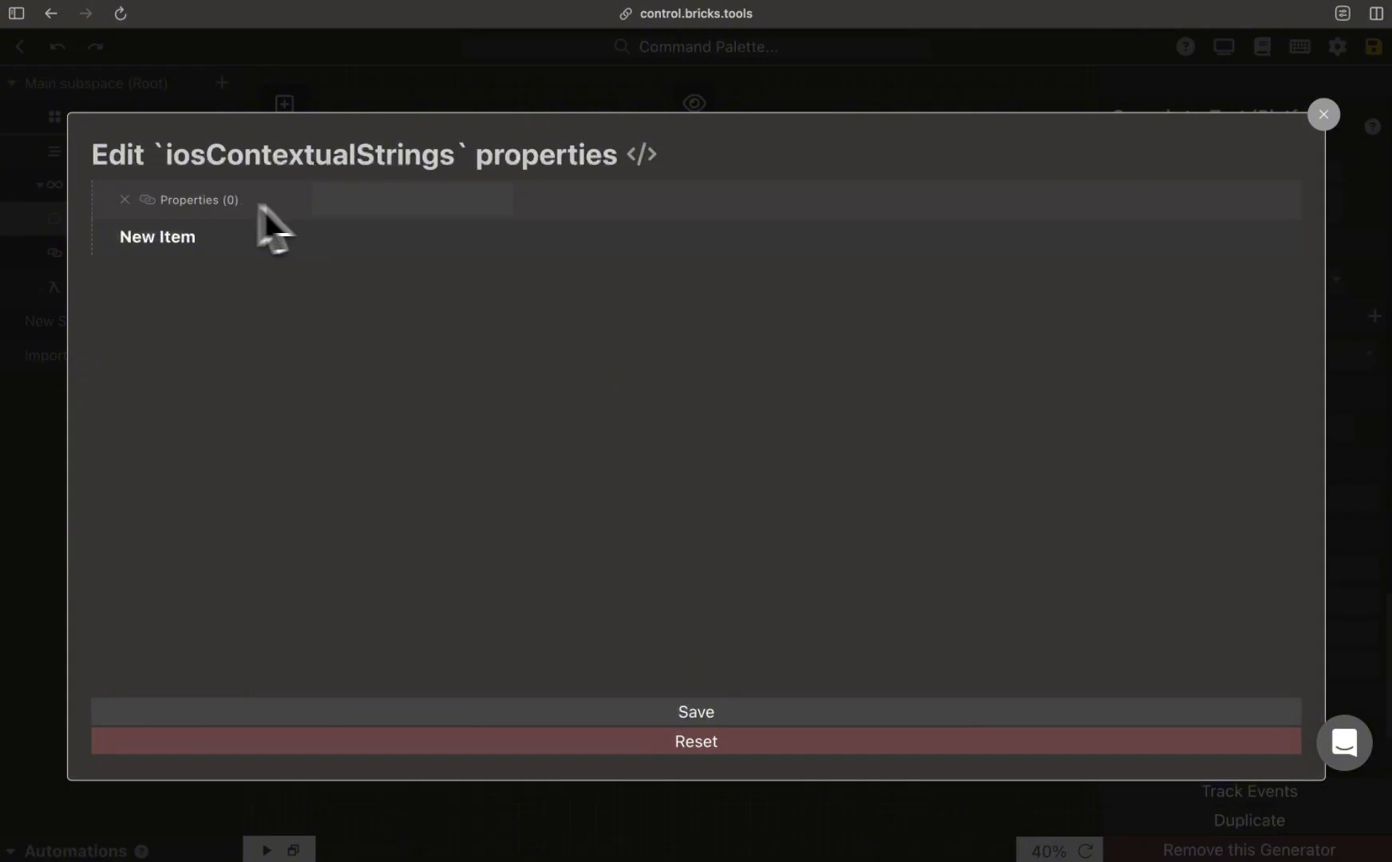
{"action": "left_click", "coordinate": [475, 195]}
{"action": "type", "text": "vegetarian"}
{"action": "left_click", "coordinate": [170, 239]}
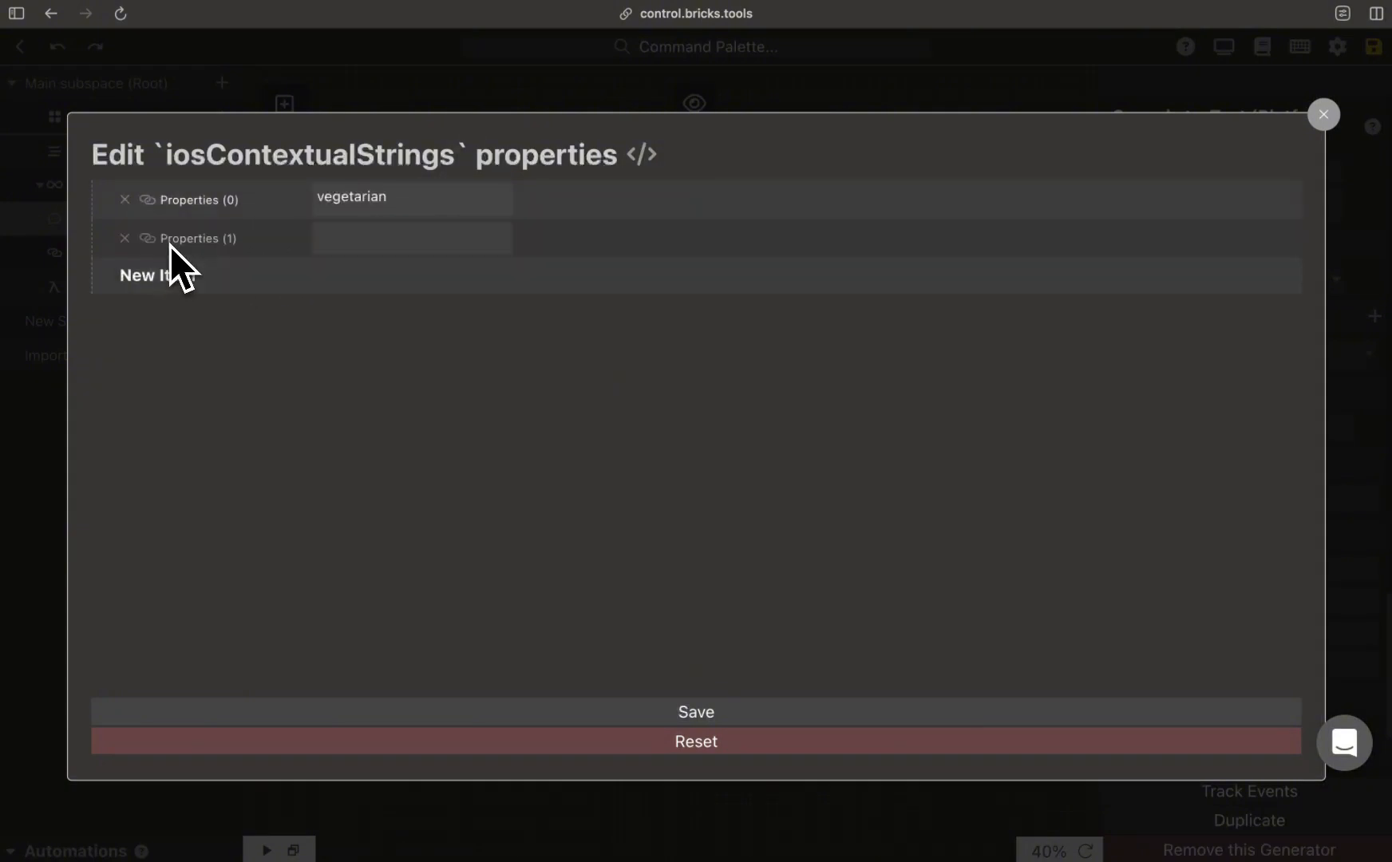
{"action": "left_click", "coordinate": [451, 249]}
{"action": "type", "text": "gluten-free"}
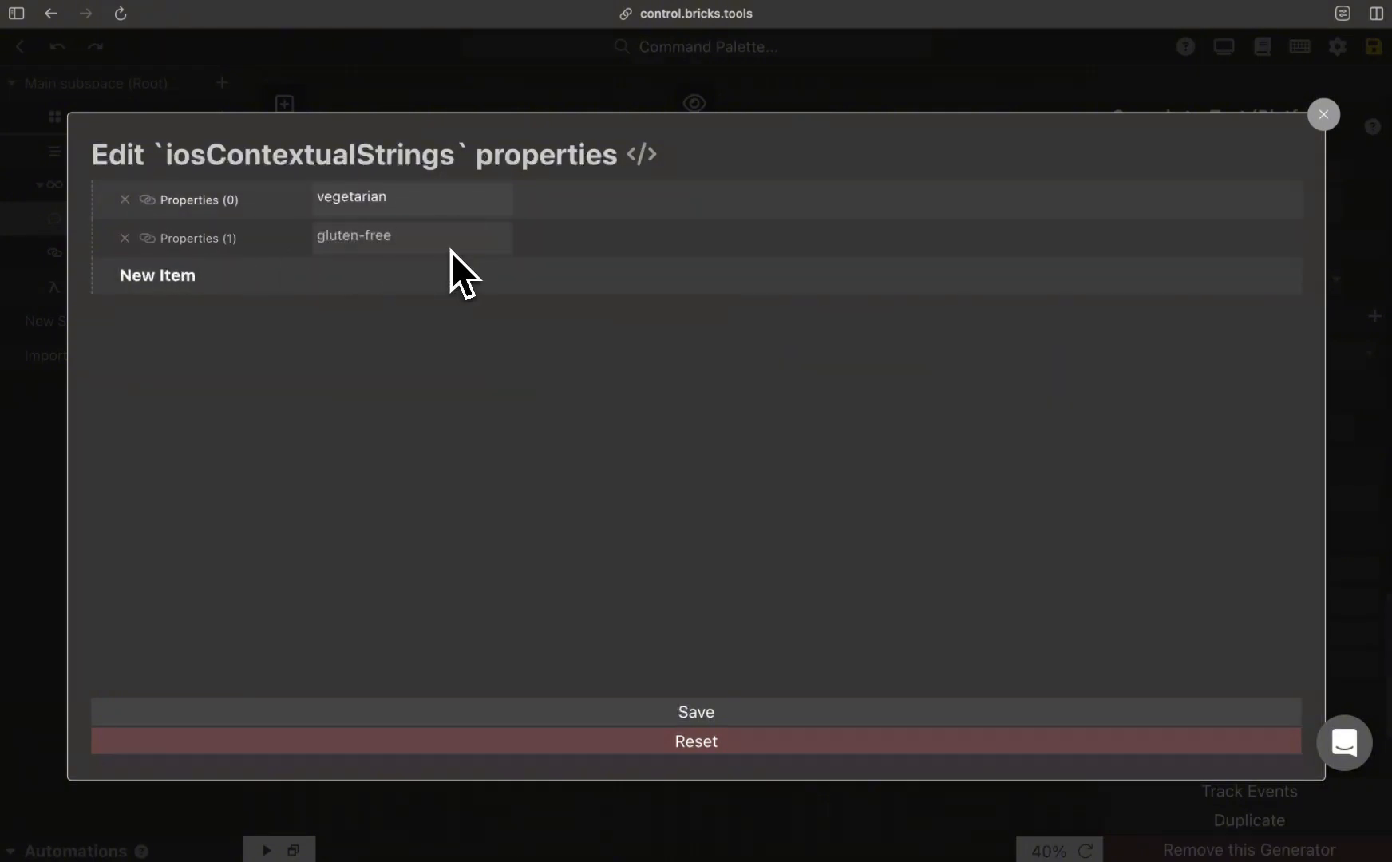
{"action": "left_click", "coordinate": [807, 709]}
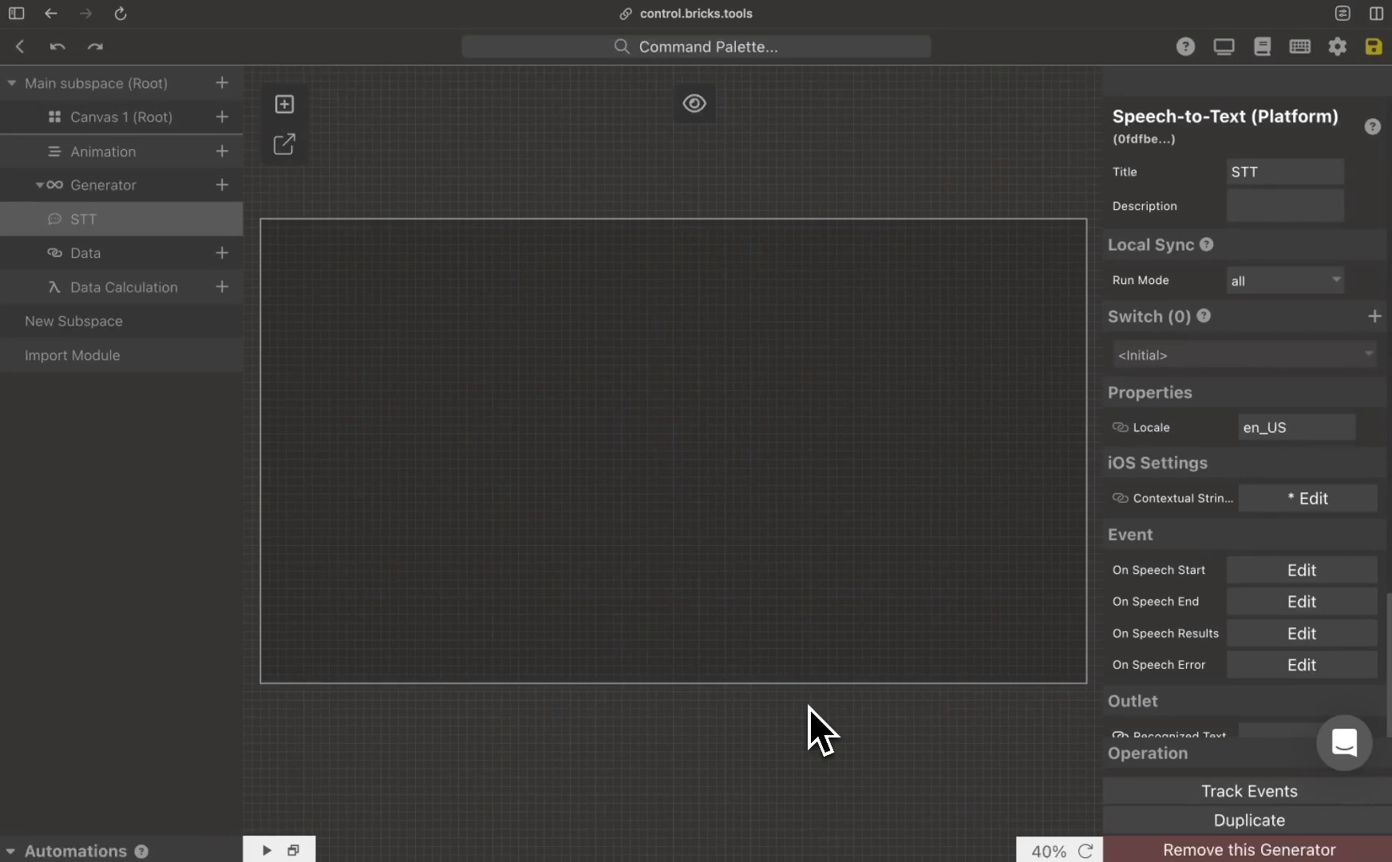
Step: Create new data items for the STT generator's Recognized Text and Listening outlets
{"action": "scroll", "coordinate": [1210, 631], "scroll_direction": "down", "scroll_amount": 5}
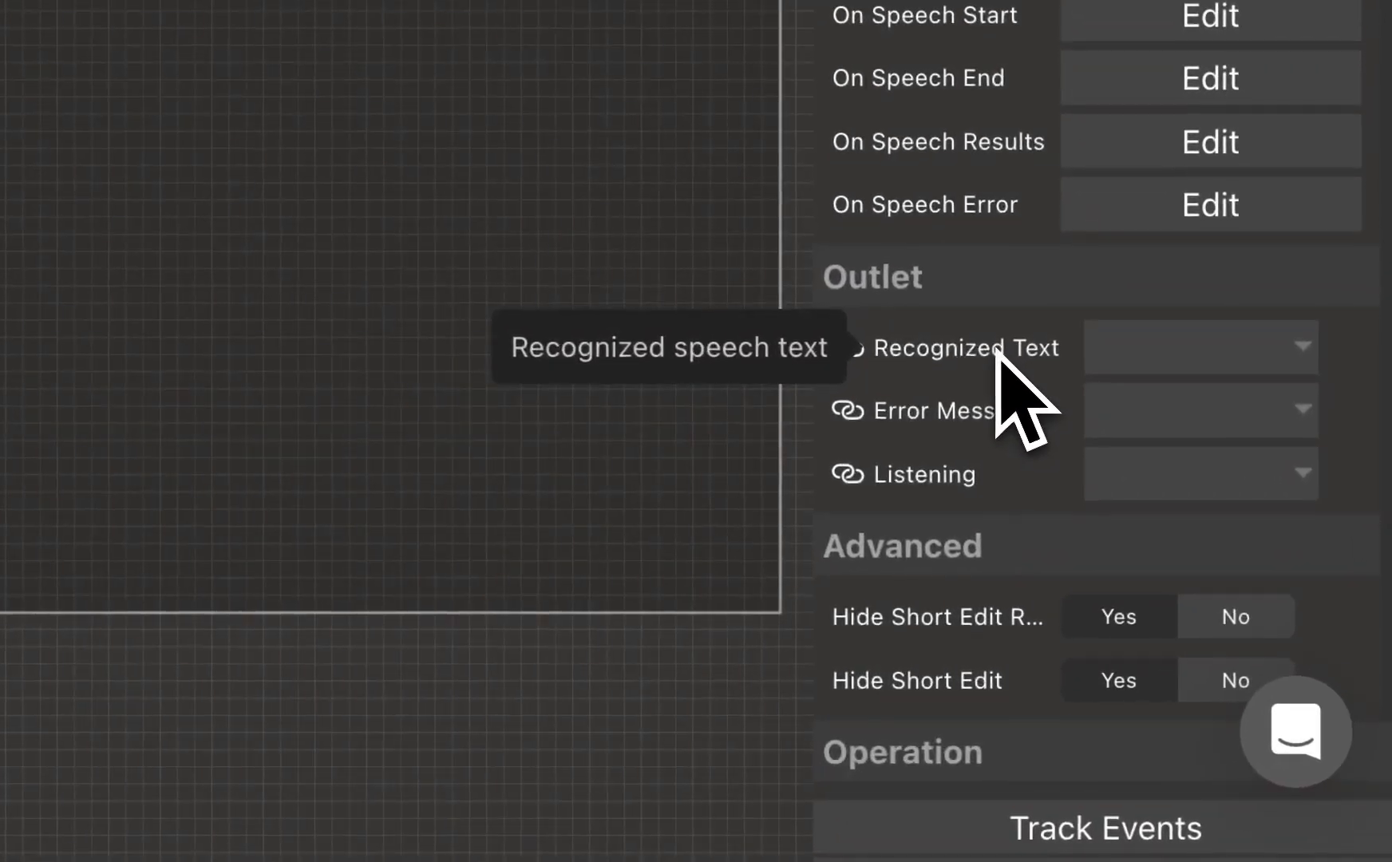
{"action": "left_click", "coordinate": [1189, 353]}
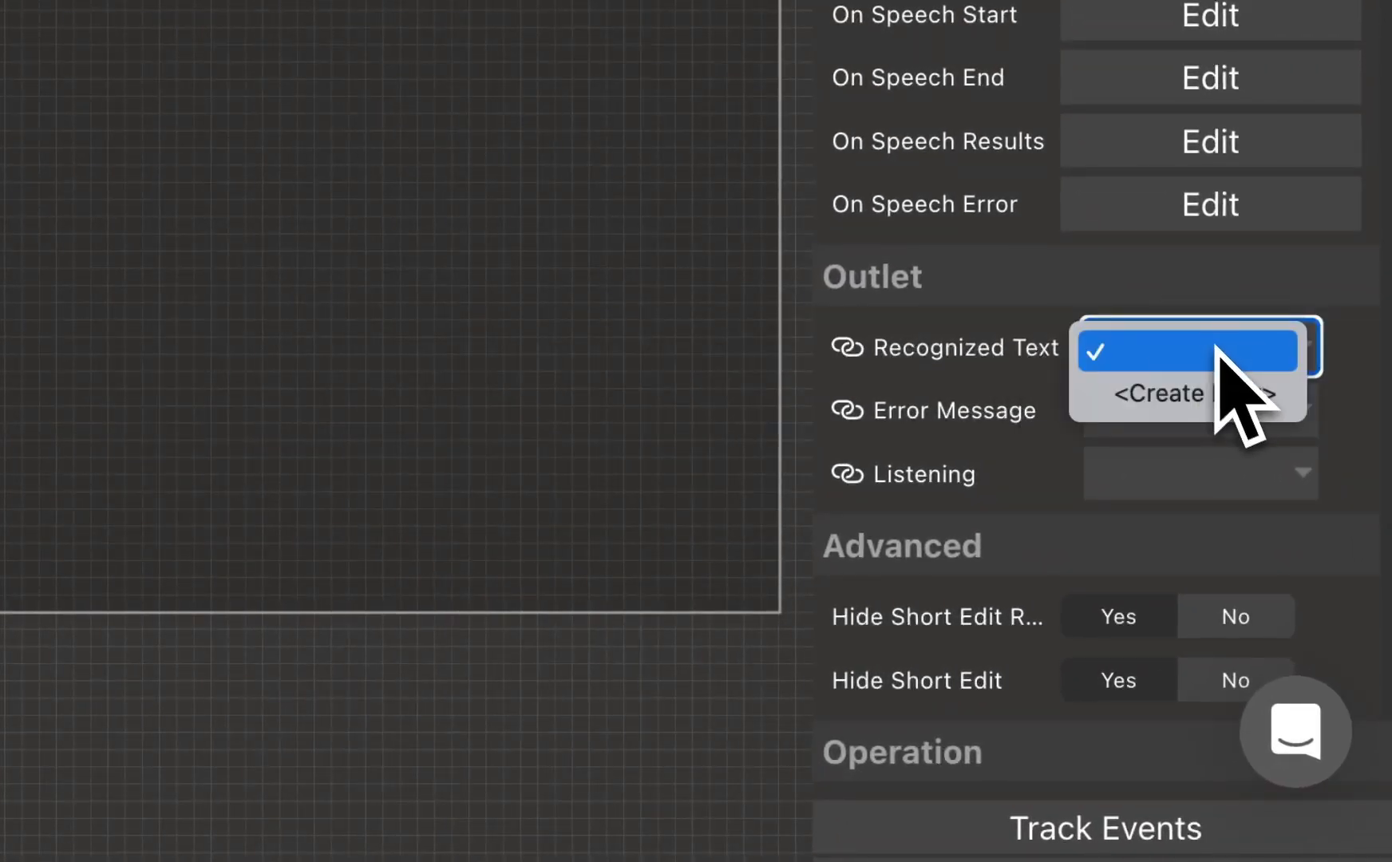
{"action": "left_click", "coordinate": [1275, 396]}
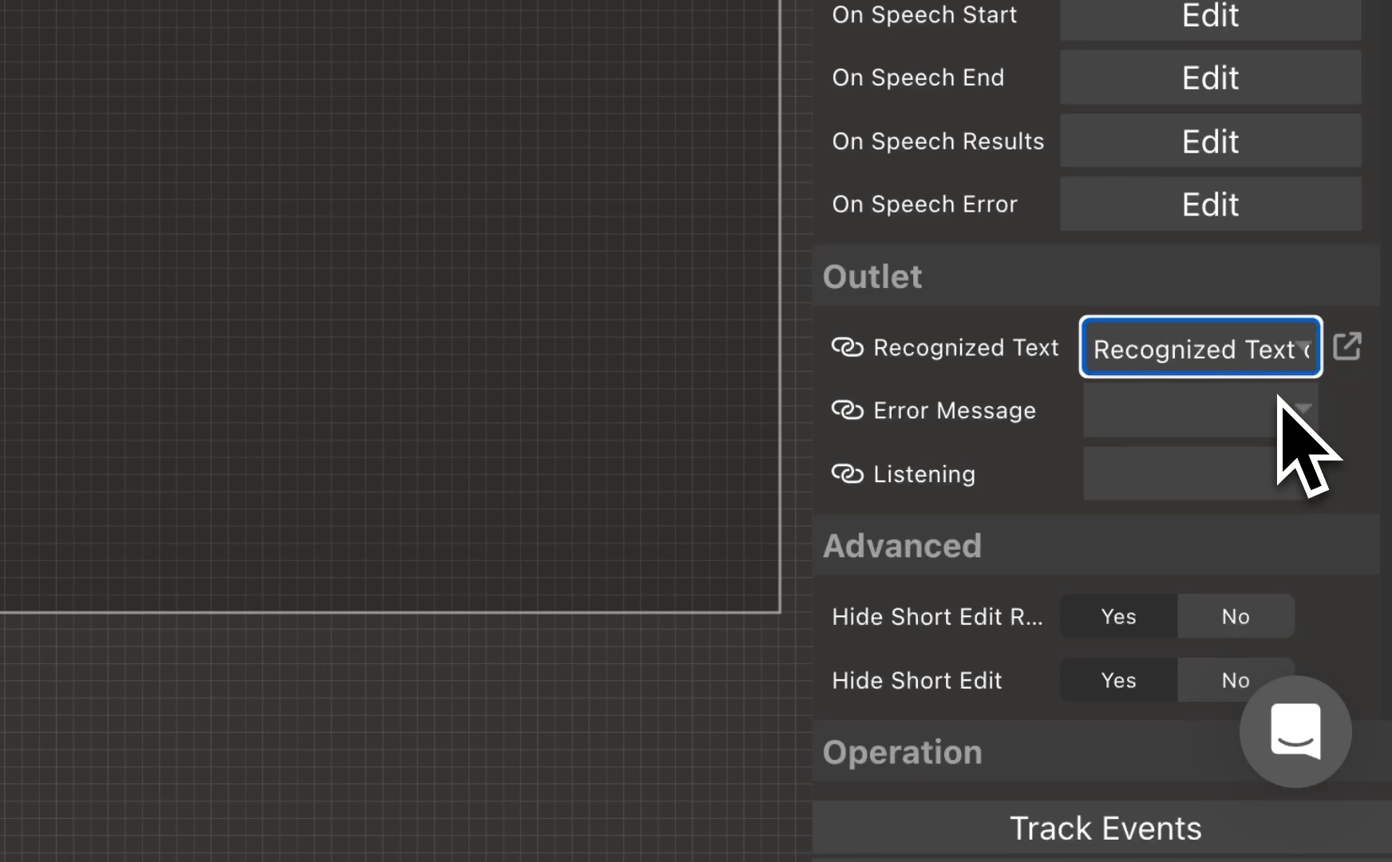
{"action": "left_click", "coordinate": [999, 465]}
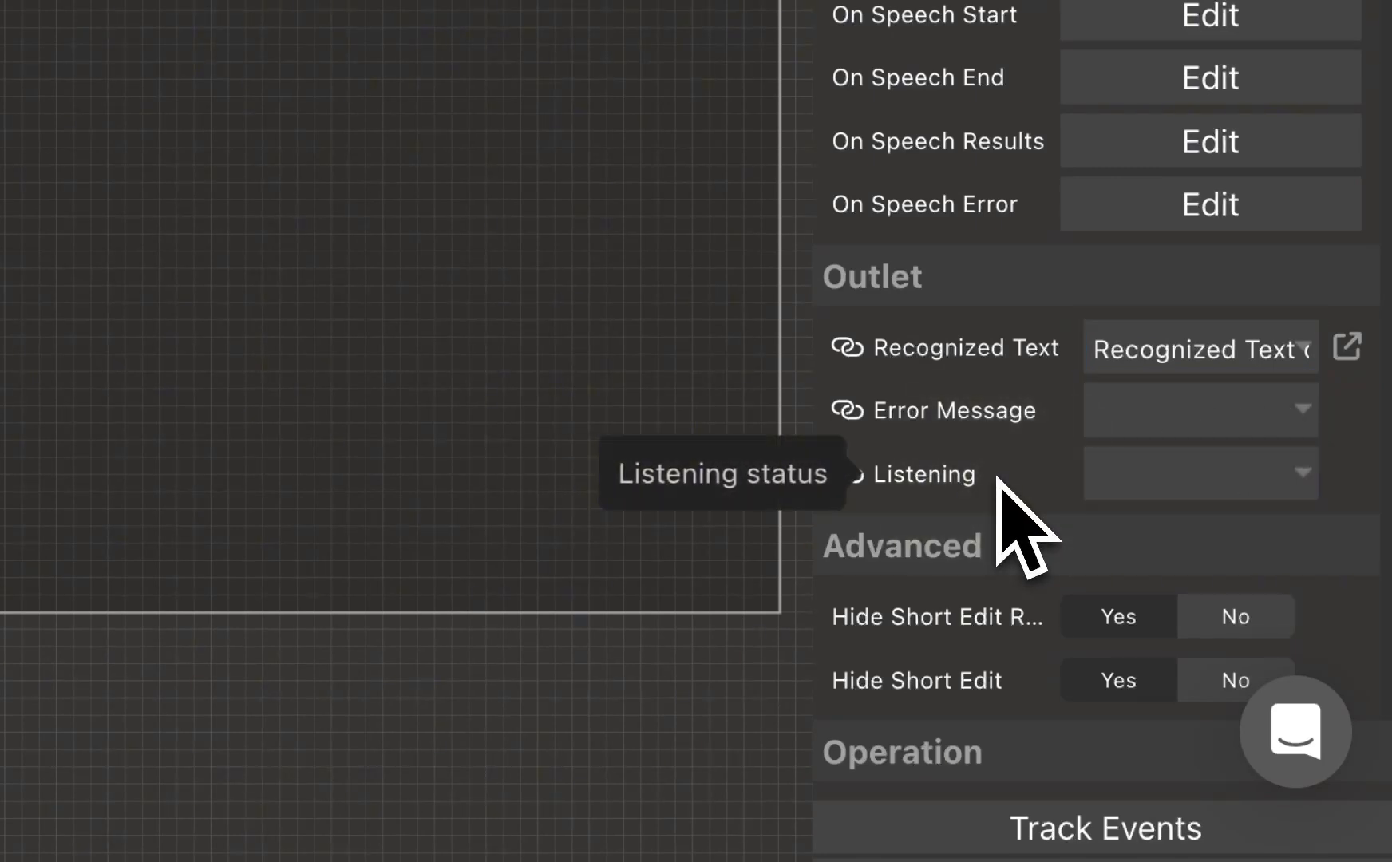
{"action": "left_click", "coordinate": [1198, 483]}
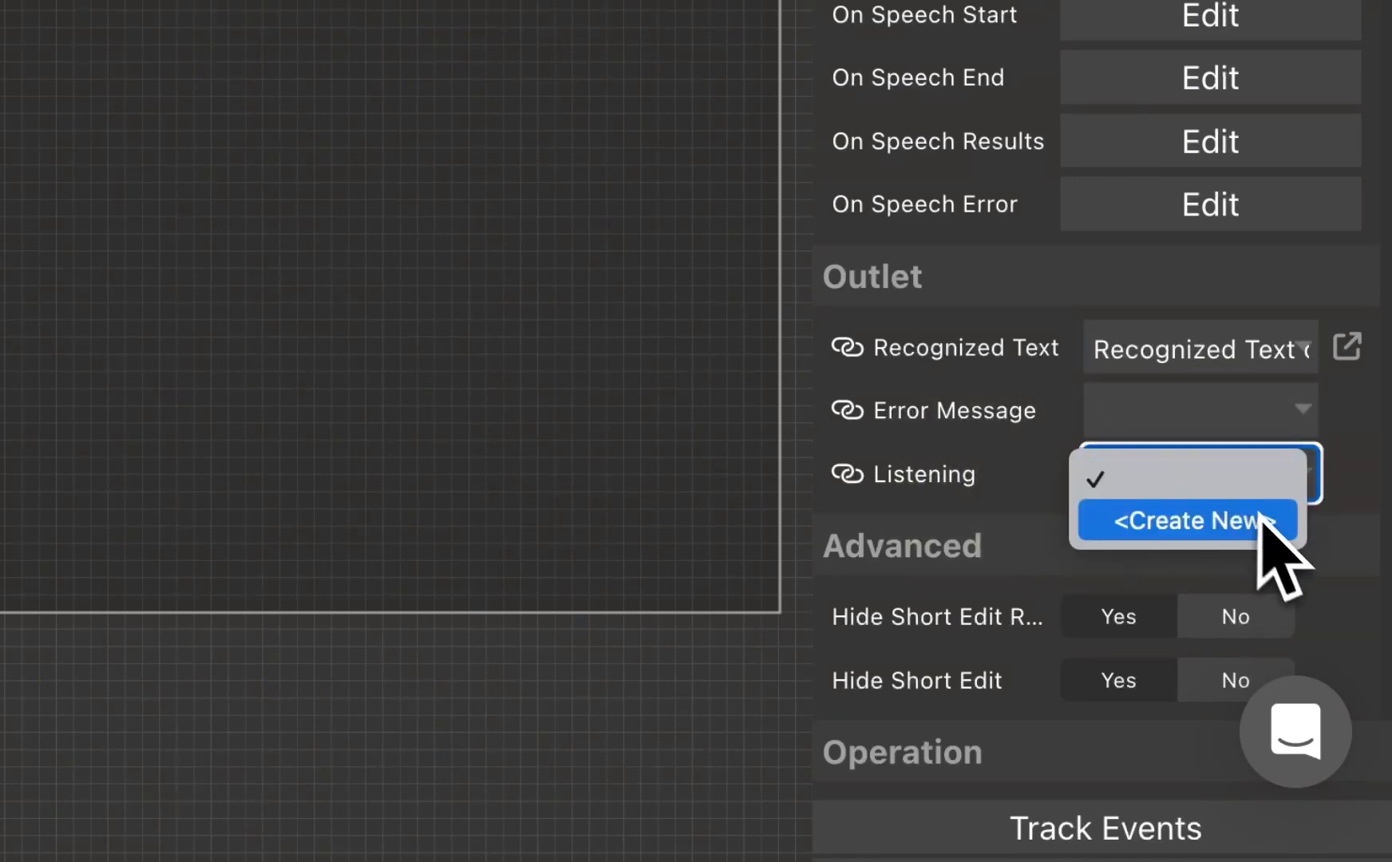
{"action": "left_click", "coordinate": [1259, 520]}
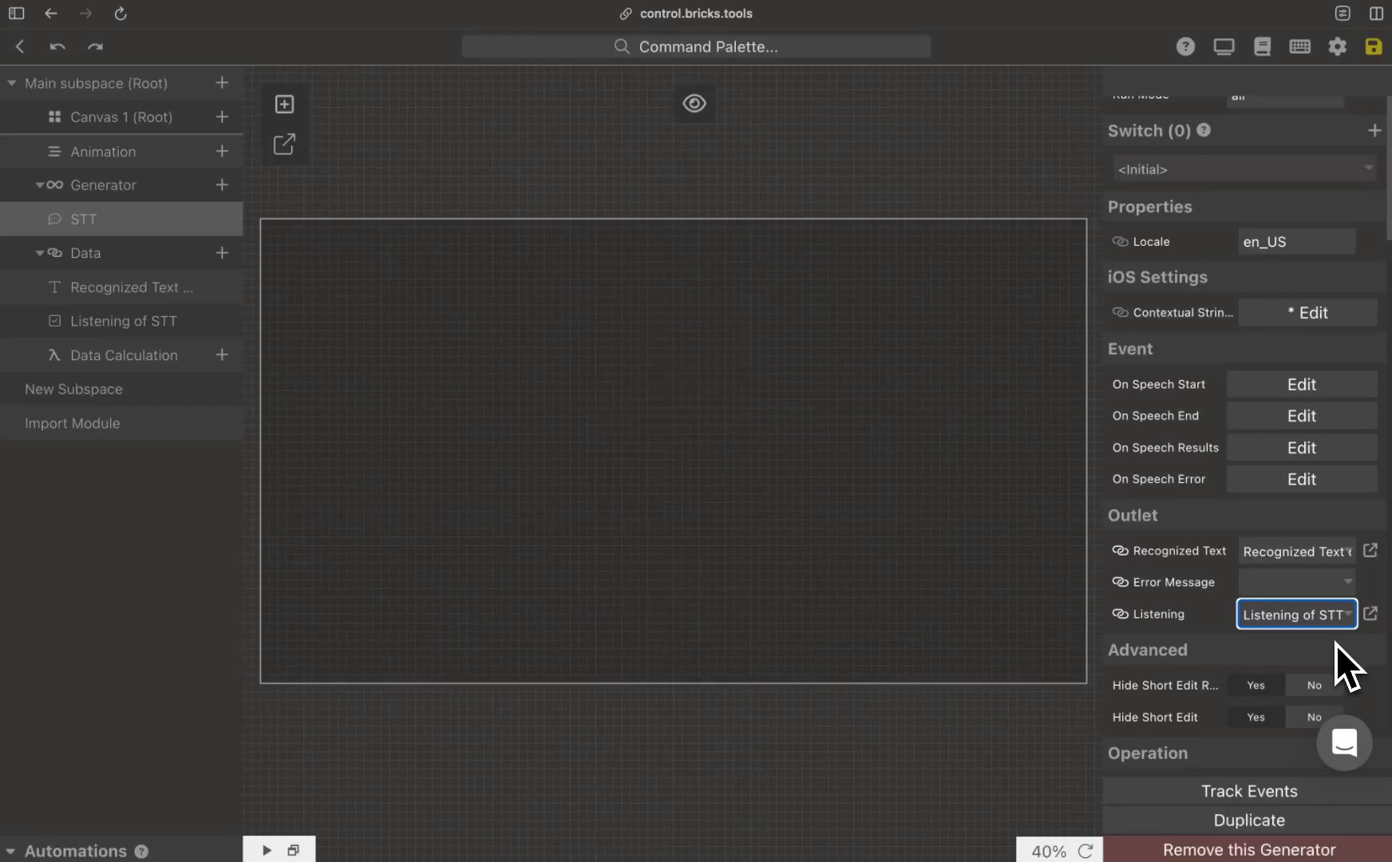
Step: Add an Icon brick titled "StartToSpeech", 10 by 10 grid units, to Canvas 1 and move it to the canvas's lower middle
{"action": "left_click", "coordinate": [221, 117]}
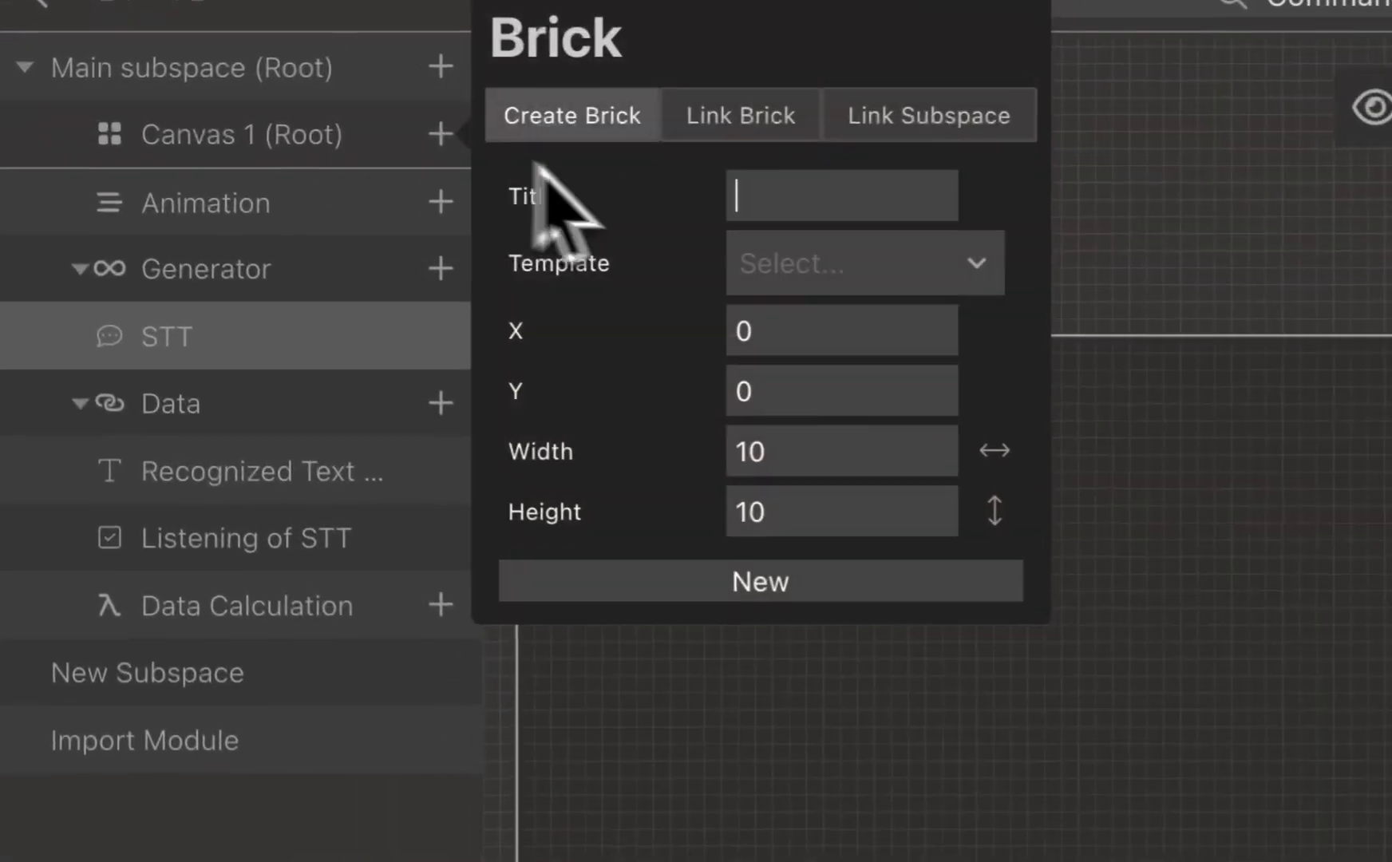
{"action": "left_click", "coordinate": [457, 181]}
{"action": "left_click", "coordinate": [902, 718]}
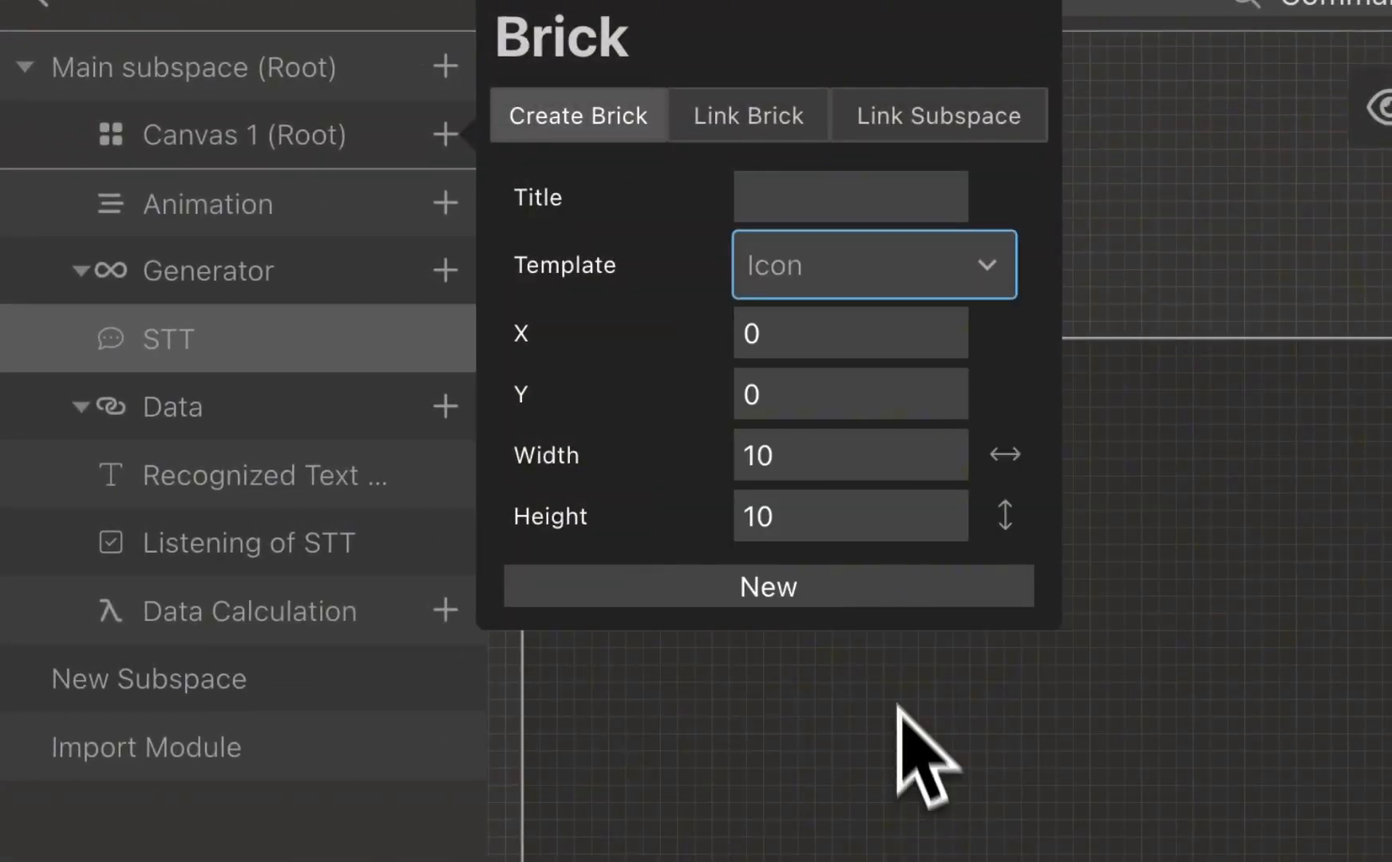
{"action": "left_click", "coordinate": [922, 209]}
{"action": "type", "text": "StartToSpeech"}
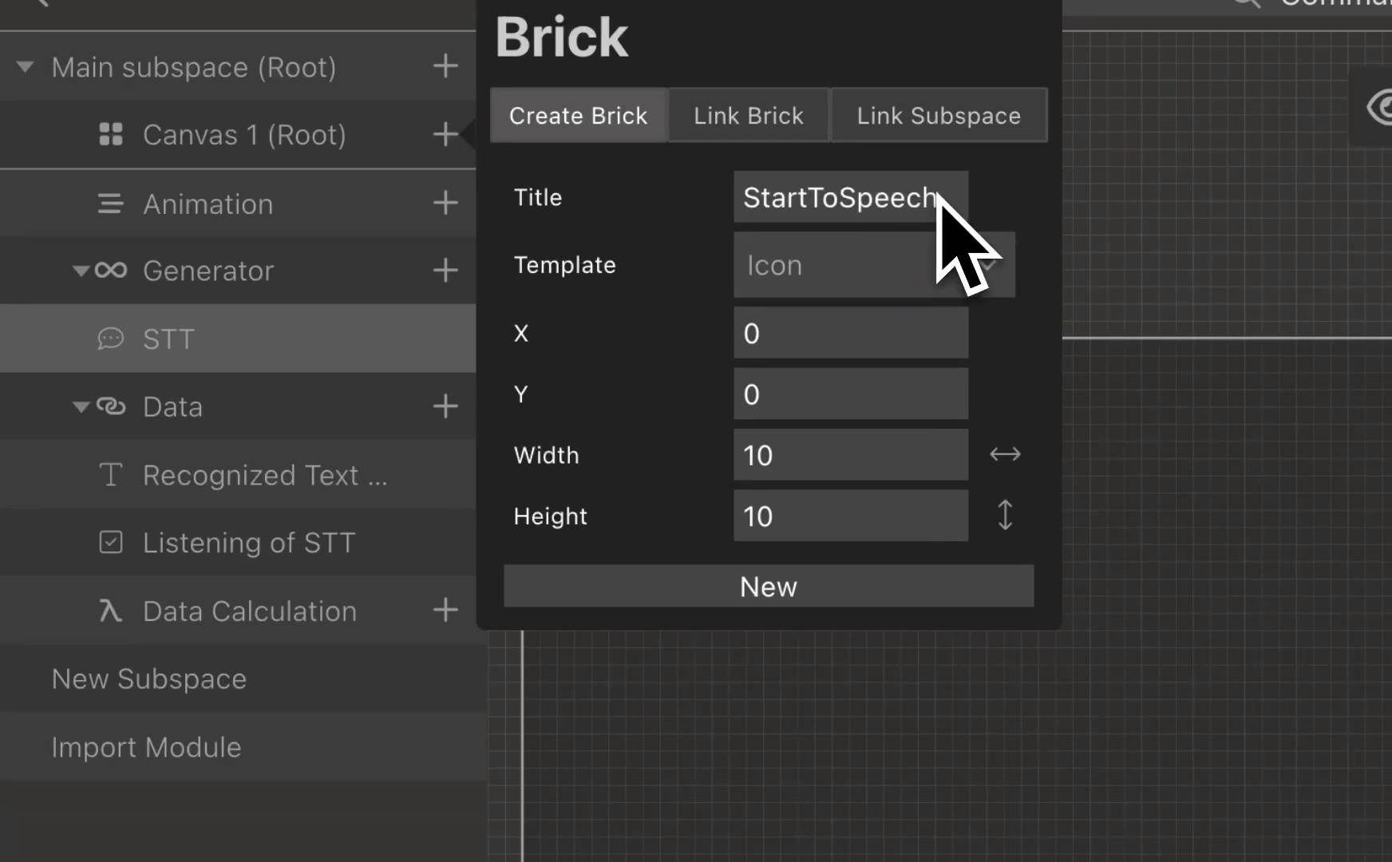
{"action": "left_click", "coordinate": [906, 577]}
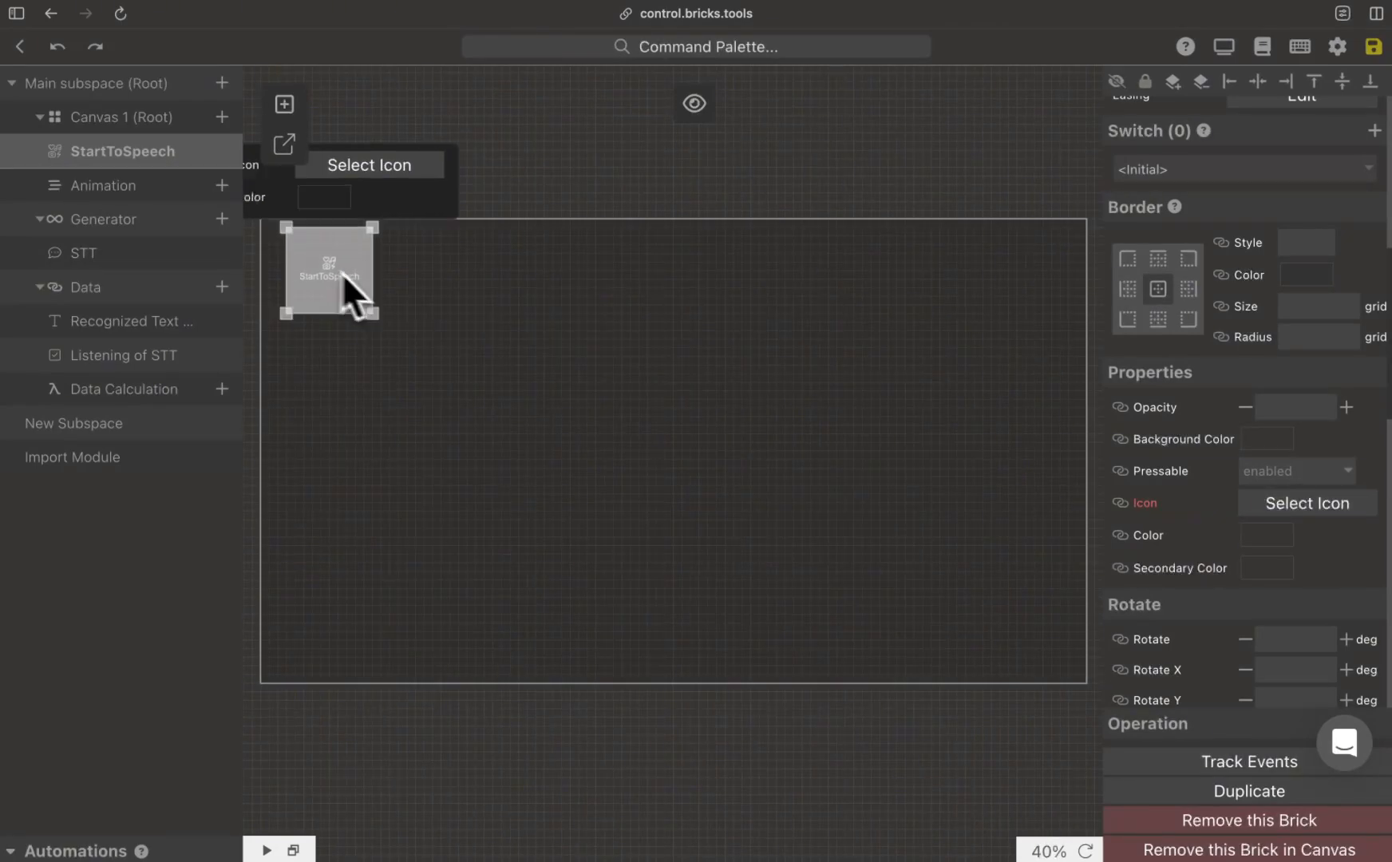
{"action": "left_click_drag", "start_coordinate": [343, 273], "coordinate": [729, 526]}
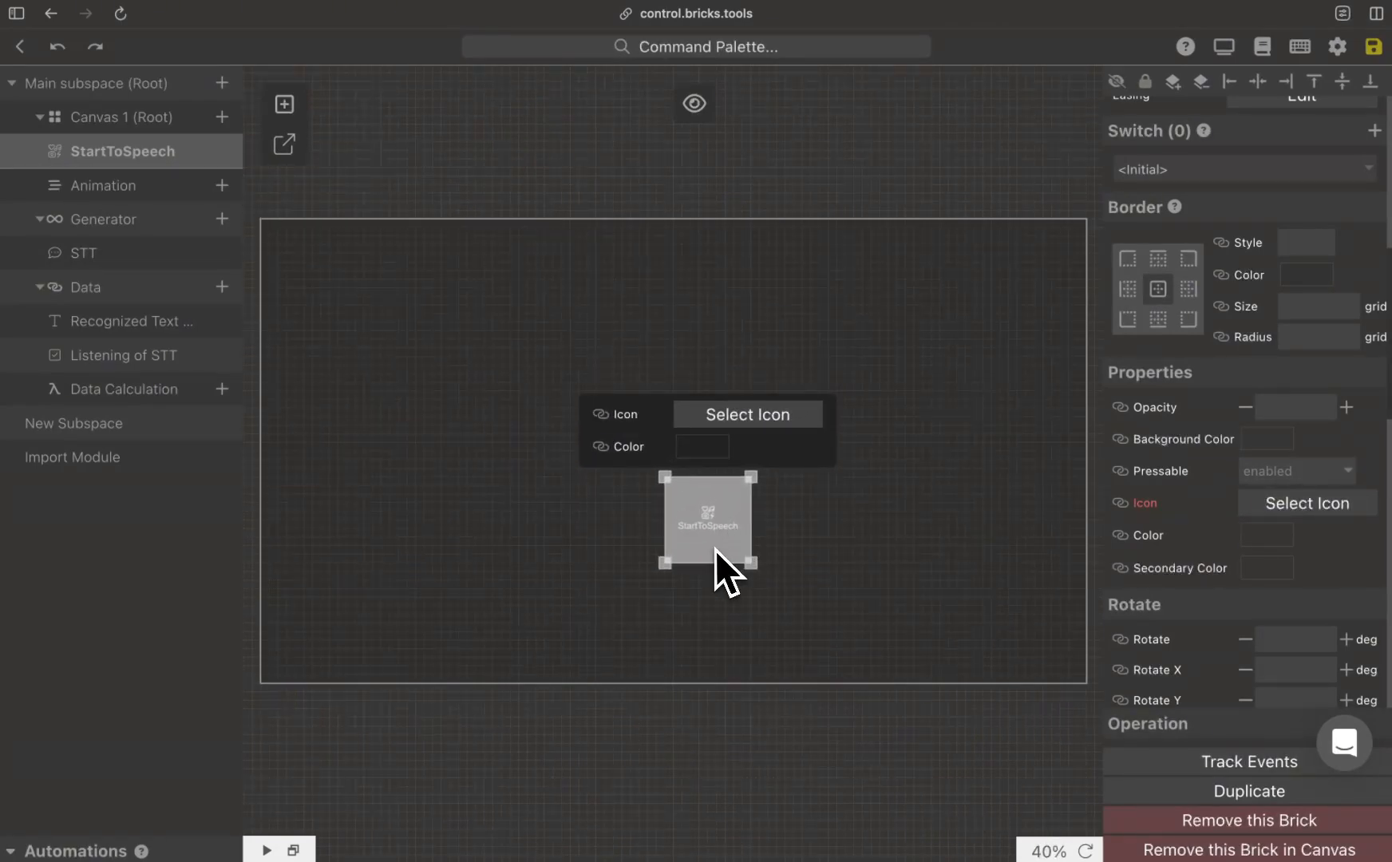
Step: Search the icon library for "mic" and assign the solid plain circled microphone icon to the StartToSpeech brick
{"action": "left_click", "coordinate": [770, 415]}
{"action": "left_click", "coordinate": [620, 223]}
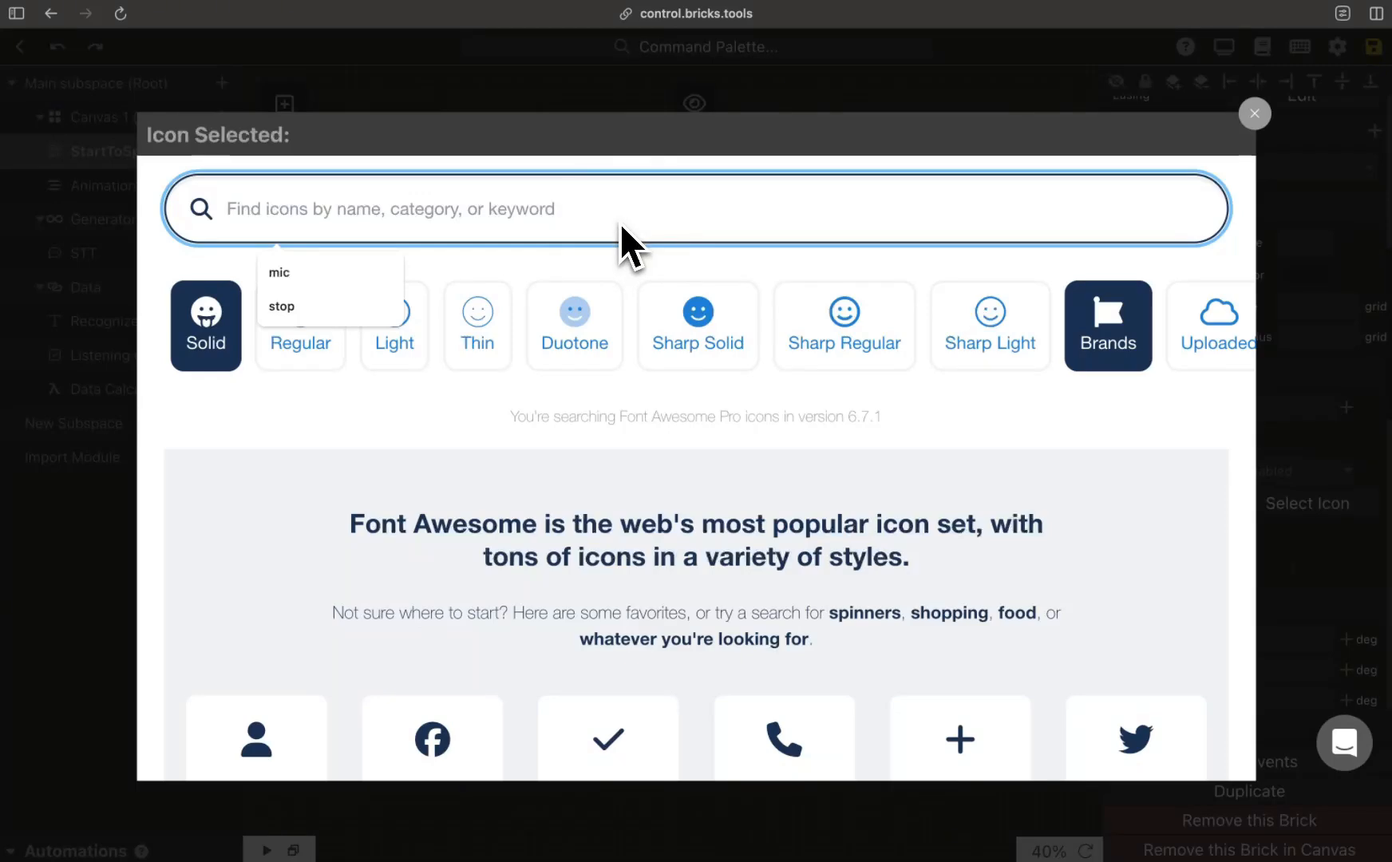
{"action": "type", "text": "mic"}
{"action": "scroll", "coordinate": [638, 471], "scroll_direction": "down", "scroll_amount": 4}
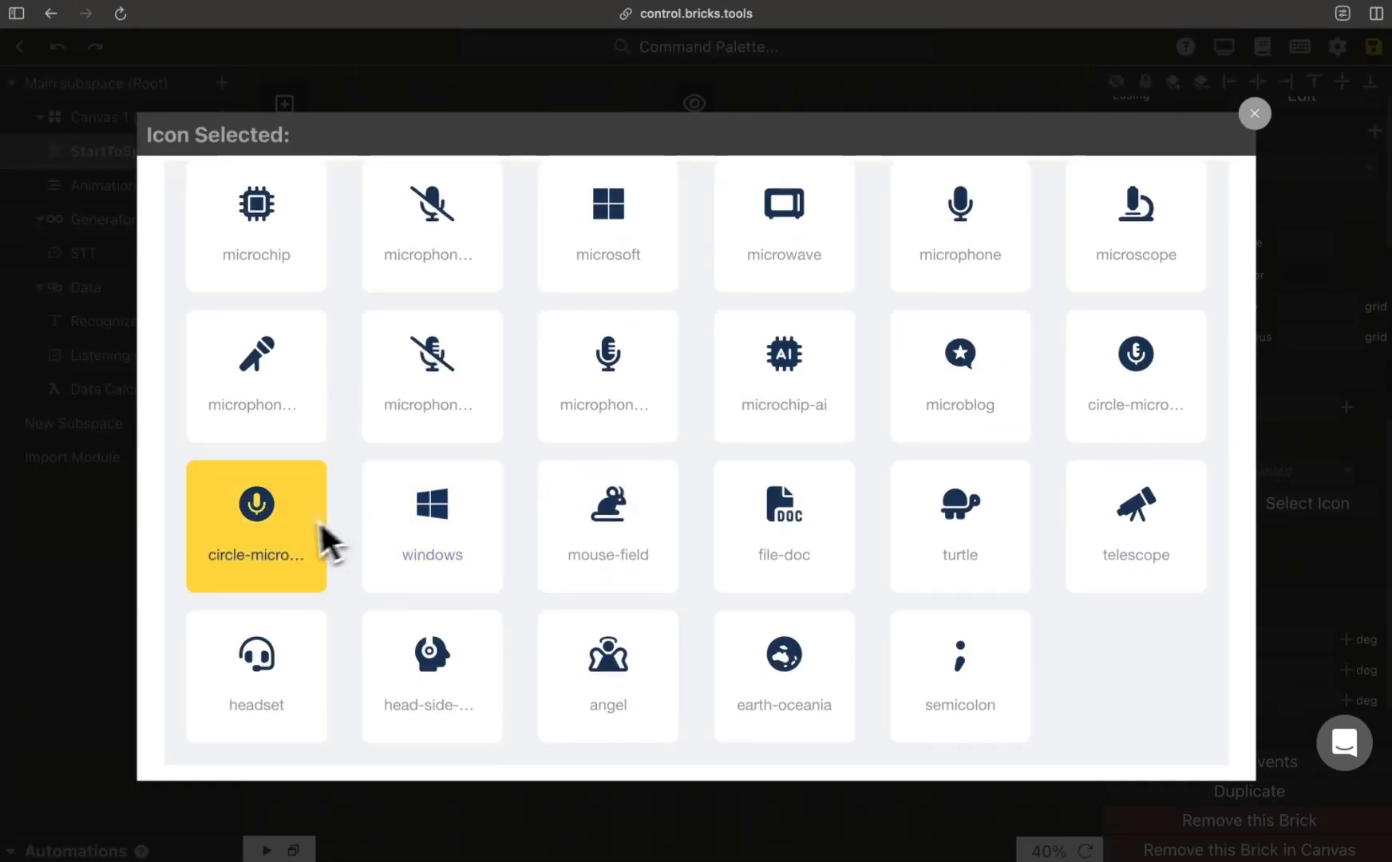
{"action": "left_click", "coordinate": [315, 526]}
{"action": "left_click", "coordinate": [1258, 116]}
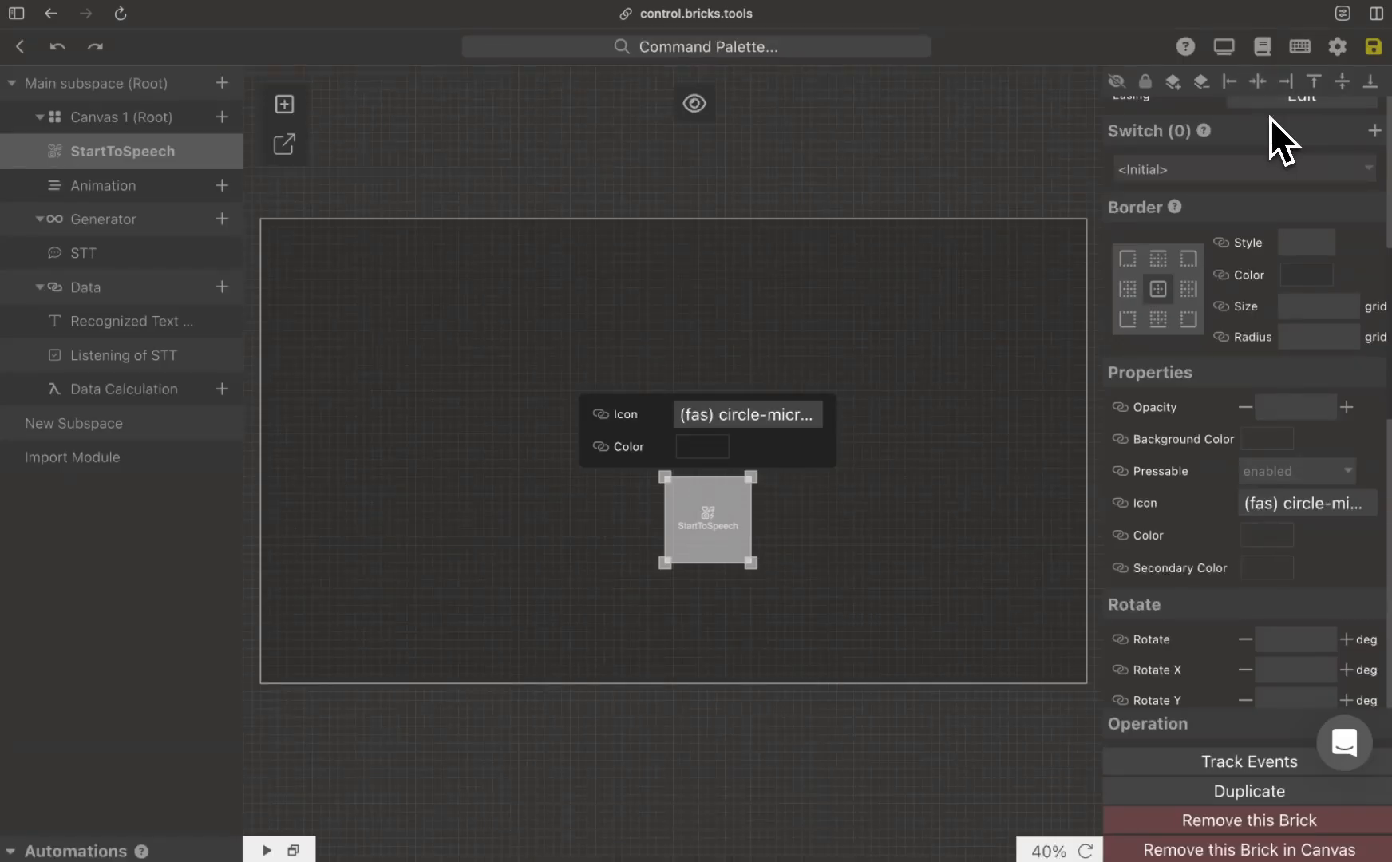
Step: Make the StartToSpeech brick's On Press event run the STT generator's PLATFORM STT START action, and save the event
{"action": "scroll", "coordinate": [1277, 482], "scroll_direction": "down", "scroll_amount": 2}
{"action": "scroll", "coordinate": [1277, 483], "scroll_direction": "down", "scroll_amount": 8}
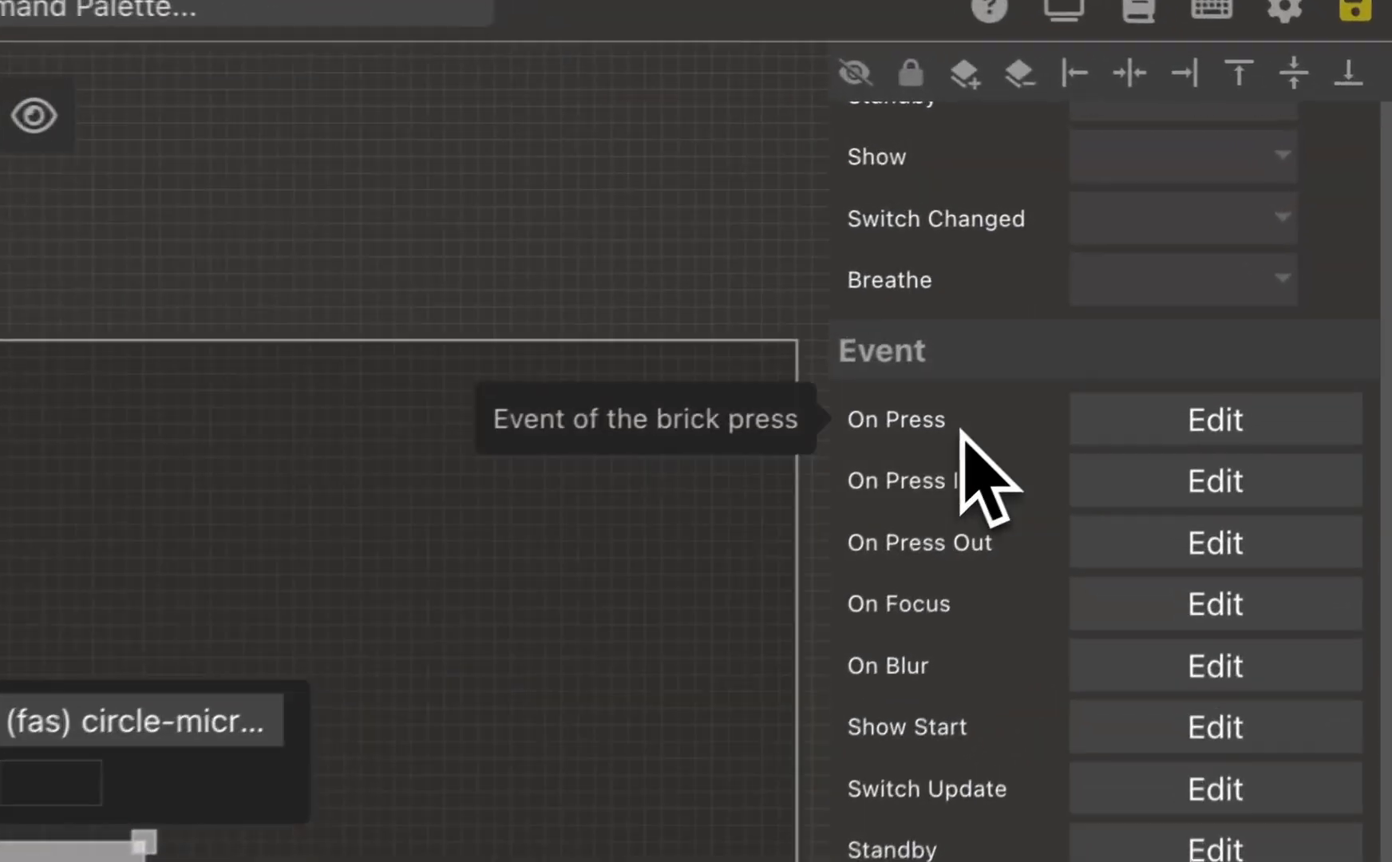
{"action": "left_click", "coordinate": [1258, 419]}
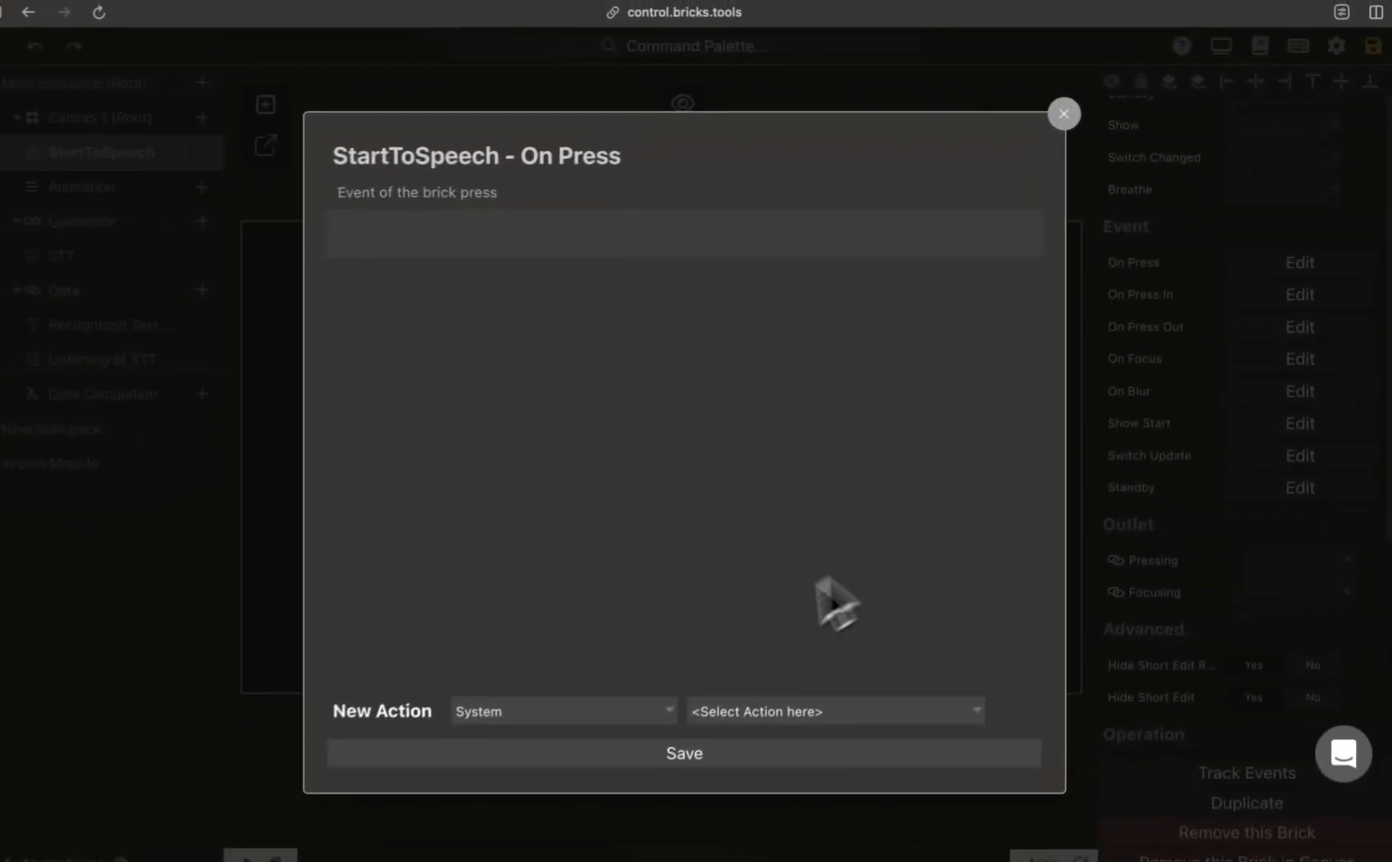
{"action": "left_click", "coordinate": [652, 713]}
{"action": "left_click", "coordinate": [639, 731]}
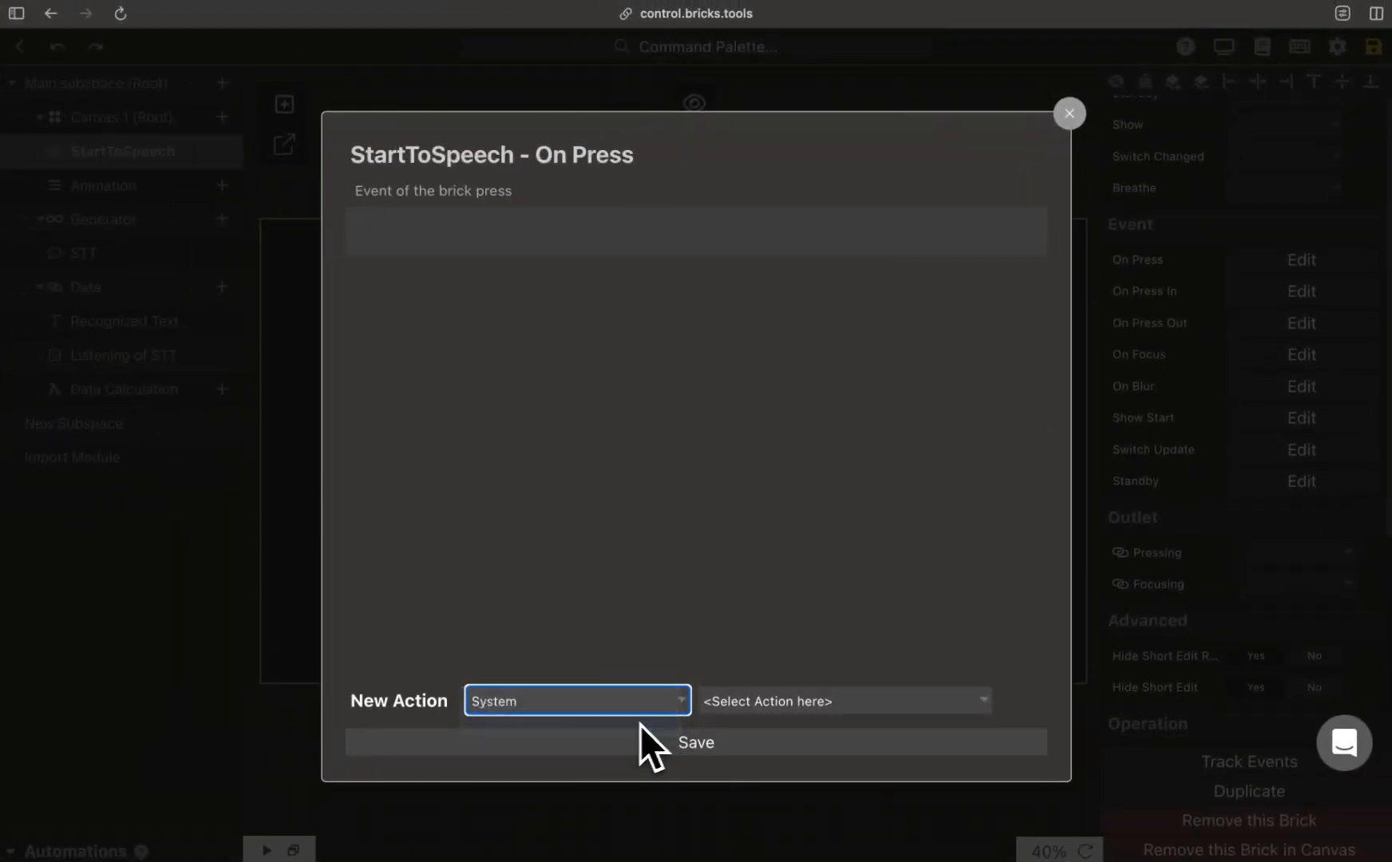
{"action": "left_click", "coordinate": [810, 713]}
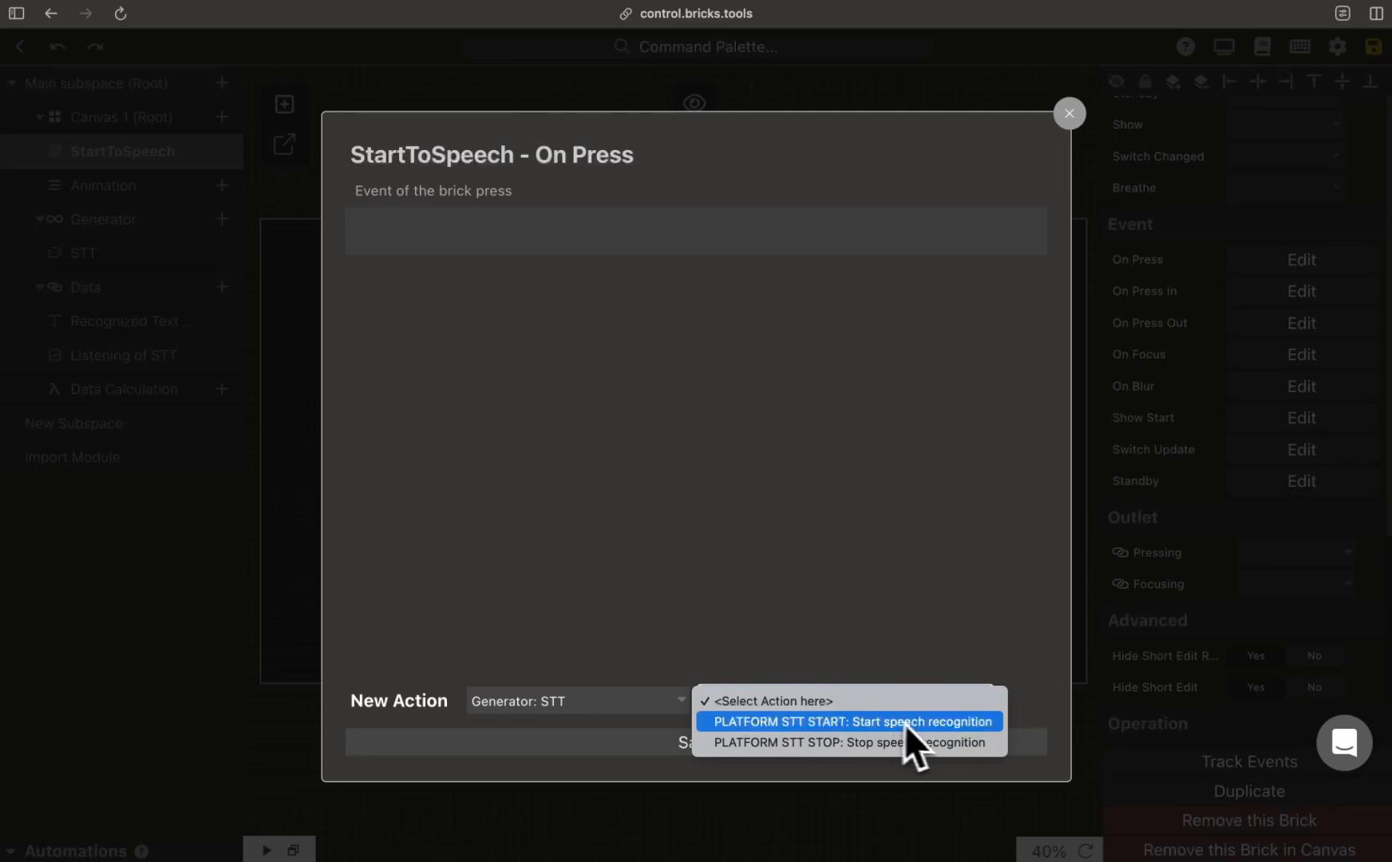
{"action": "left_click", "coordinate": [996, 726]}
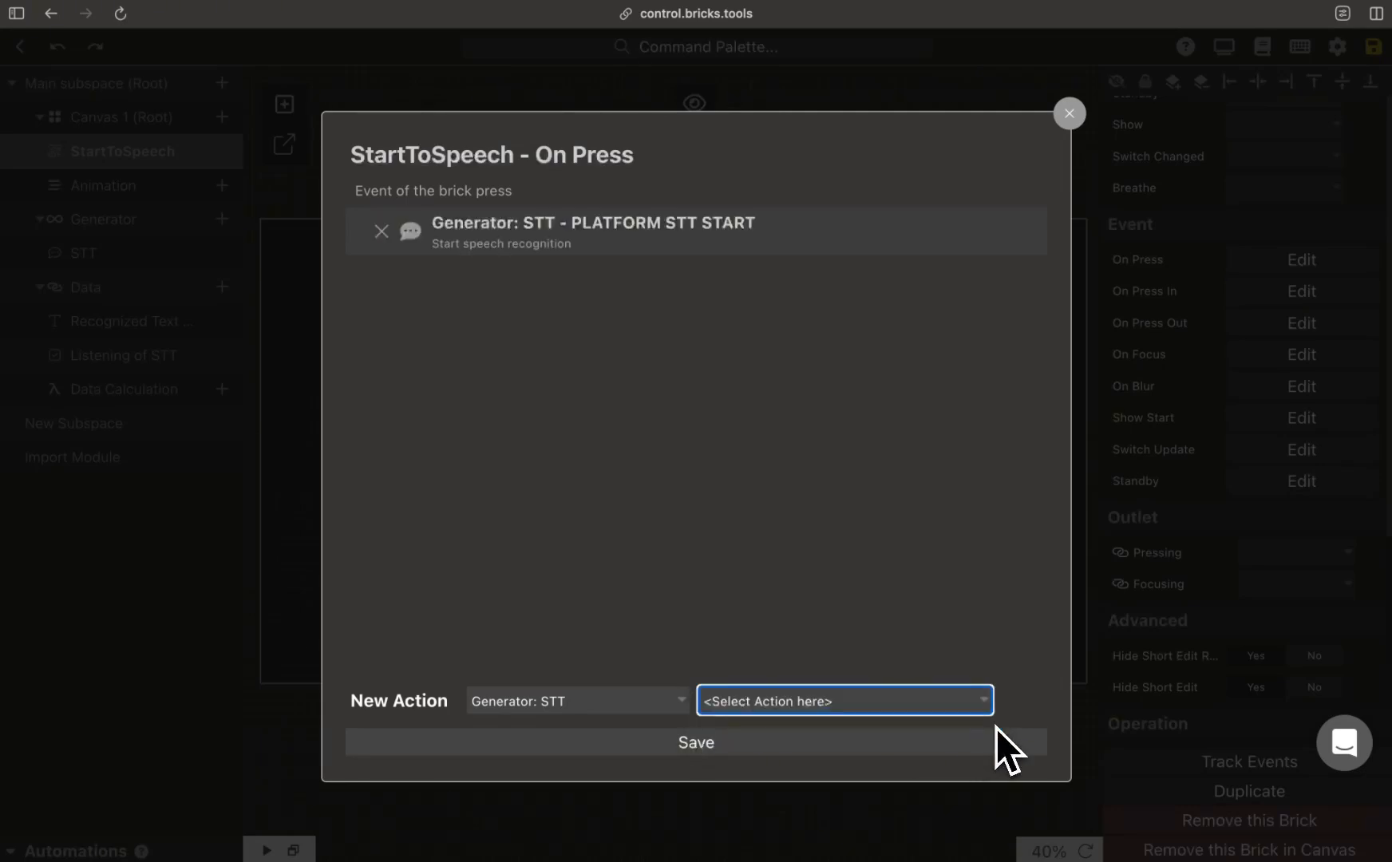
{"action": "left_click", "coordinate": [858, 743]}
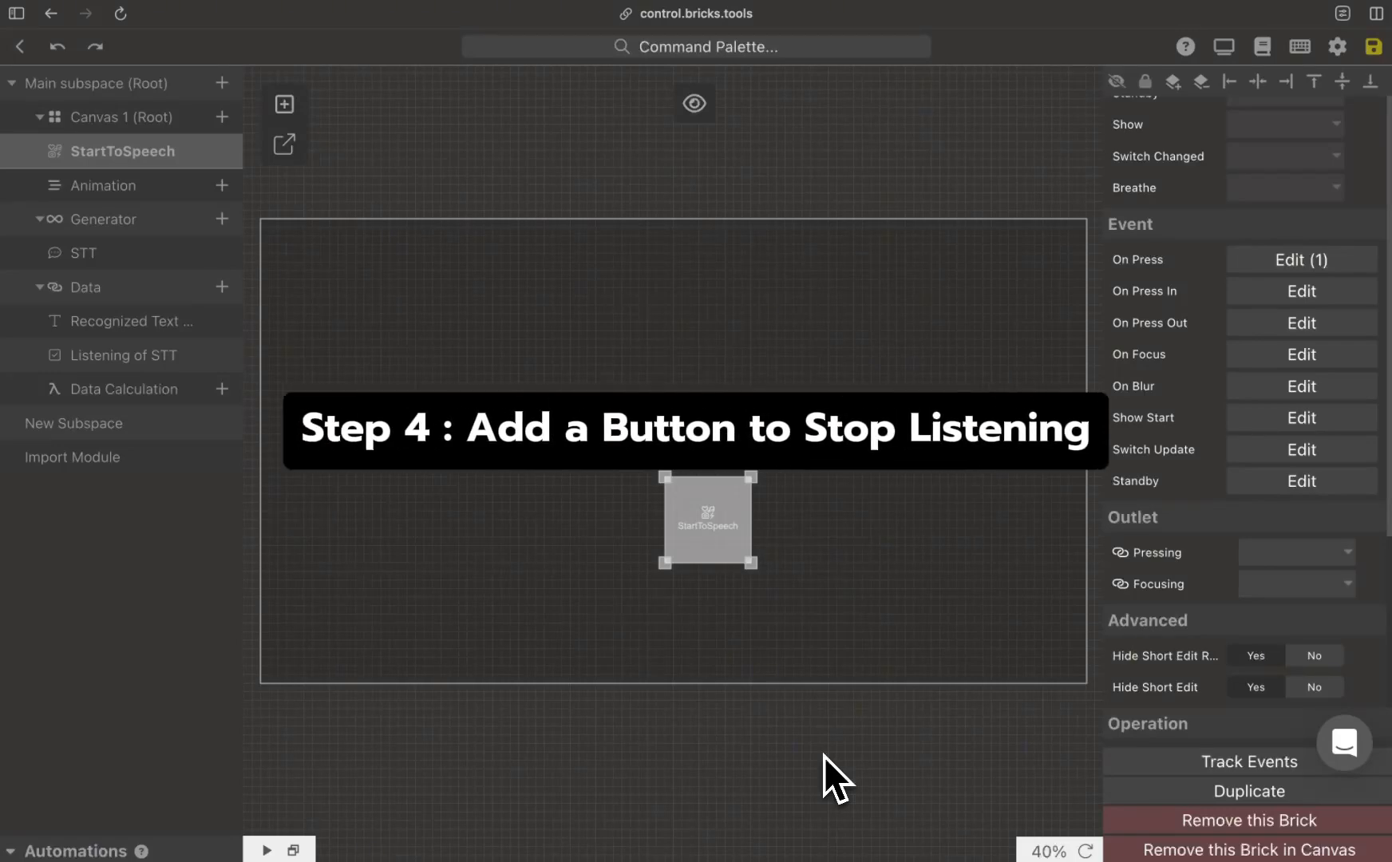
Step: Add a switch case titled "Listening" to the StartToSpeech brick
{"action": "scroll", "coordinate": [1230, 455], "scroll_direction": "up", "scroll_amount": 10}
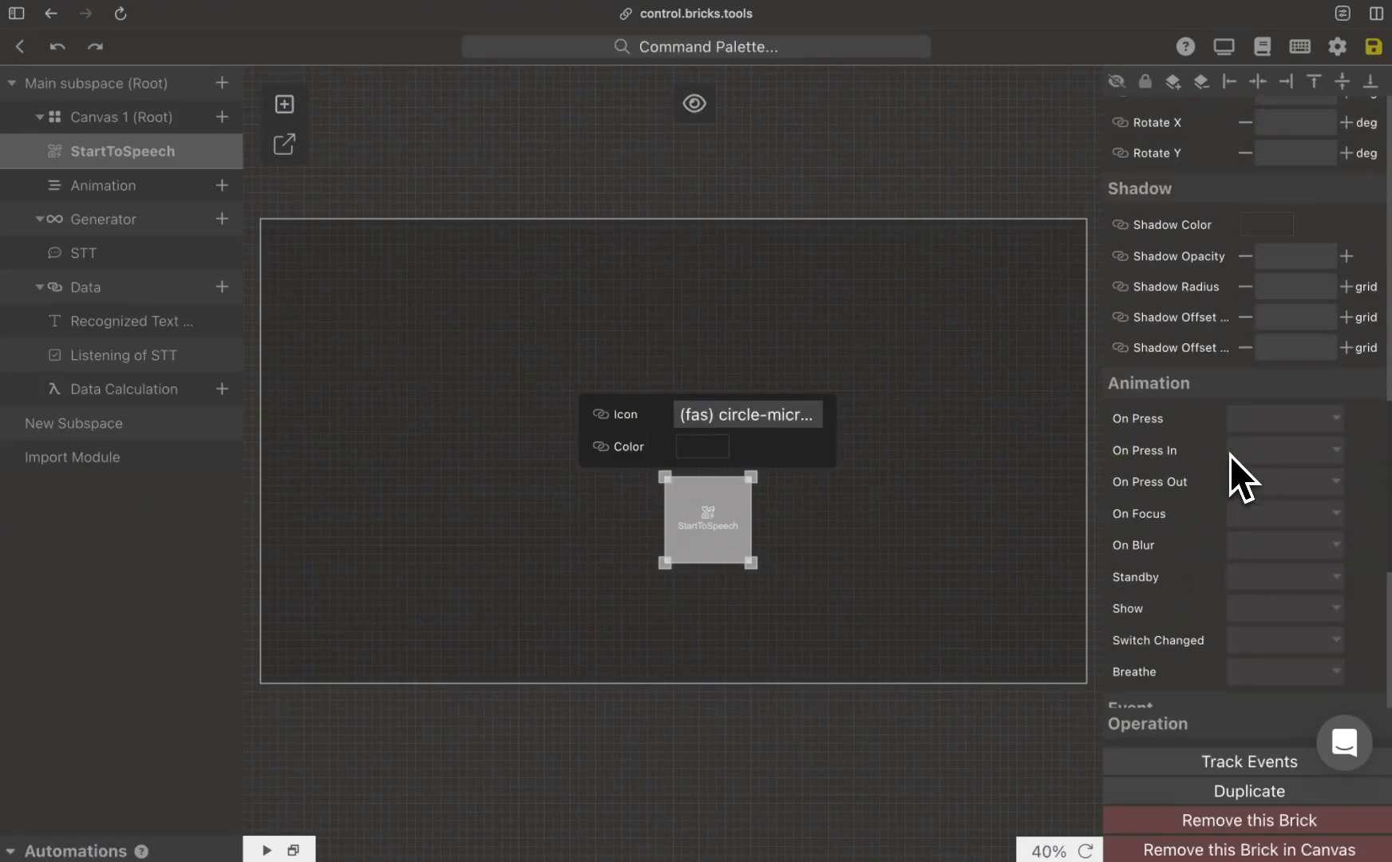
{"action": "scroll", "coordinate": [1230, 455], "scroll_direction": "up", "scroll_amount": 3}
{"action": "left_click", "coordinate": [1160, 384]}
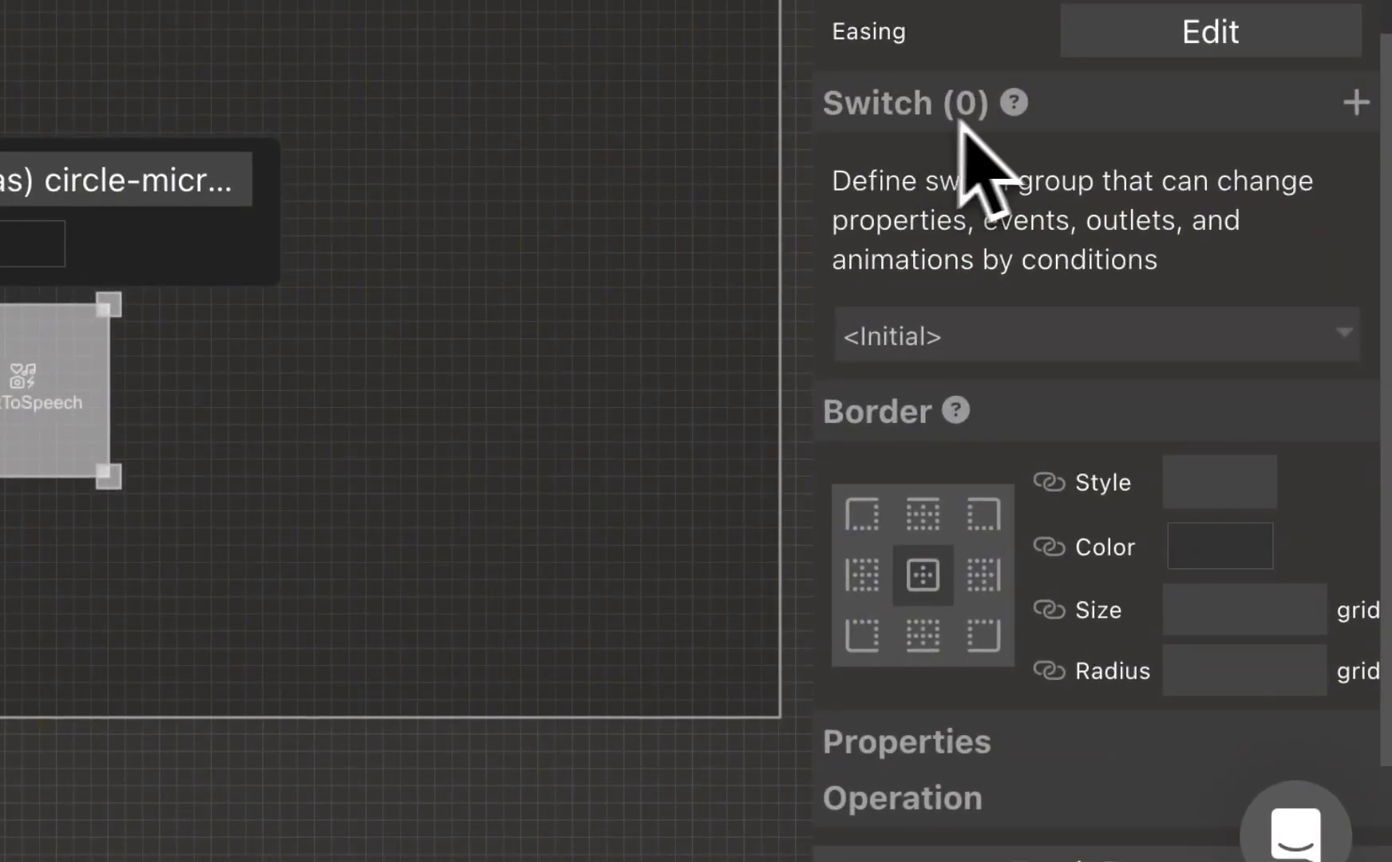
{"action": "left_click", "coordinate": [1337, 92]}
{"action": "left_click", "coordinate": [1230, 217]}
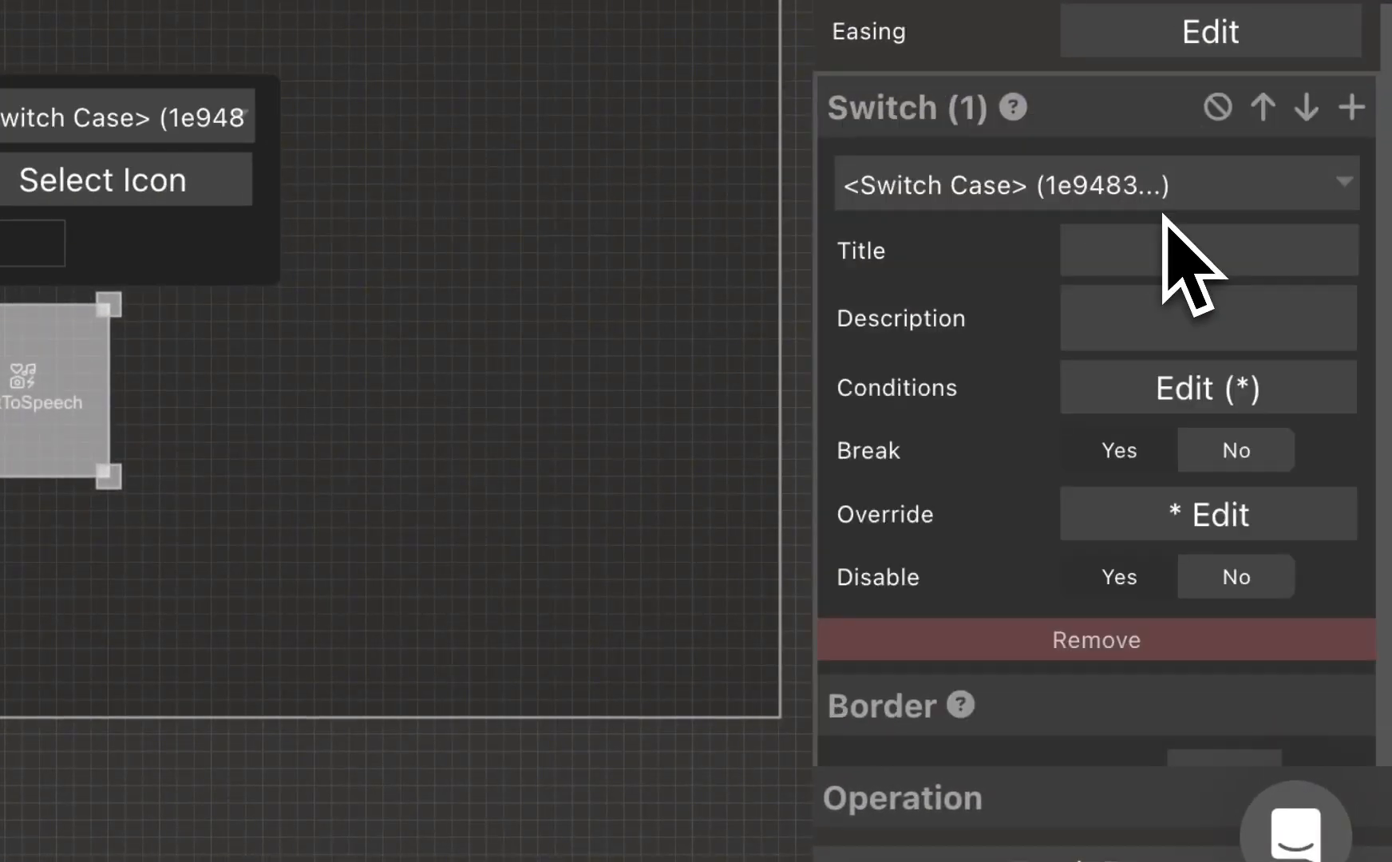
{"action": "left_click", "coordinate": [1195, 268]}
{"action": "type", "text": "Listening"}
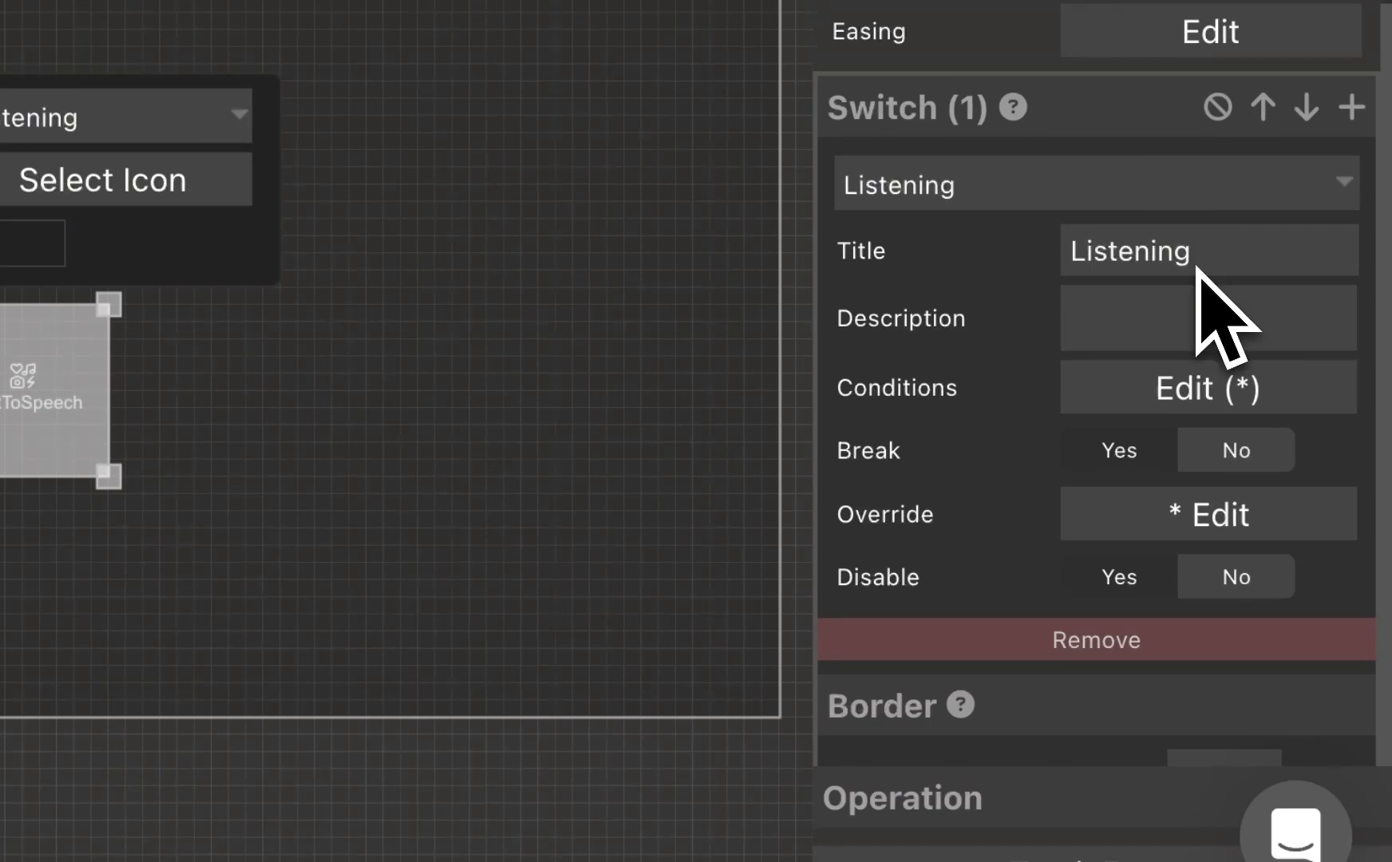
Step: Set the Listening switch case's condition to the data item Listening of STT == Yes
{"action": "left_click", "coordinate": [1260, 390]}
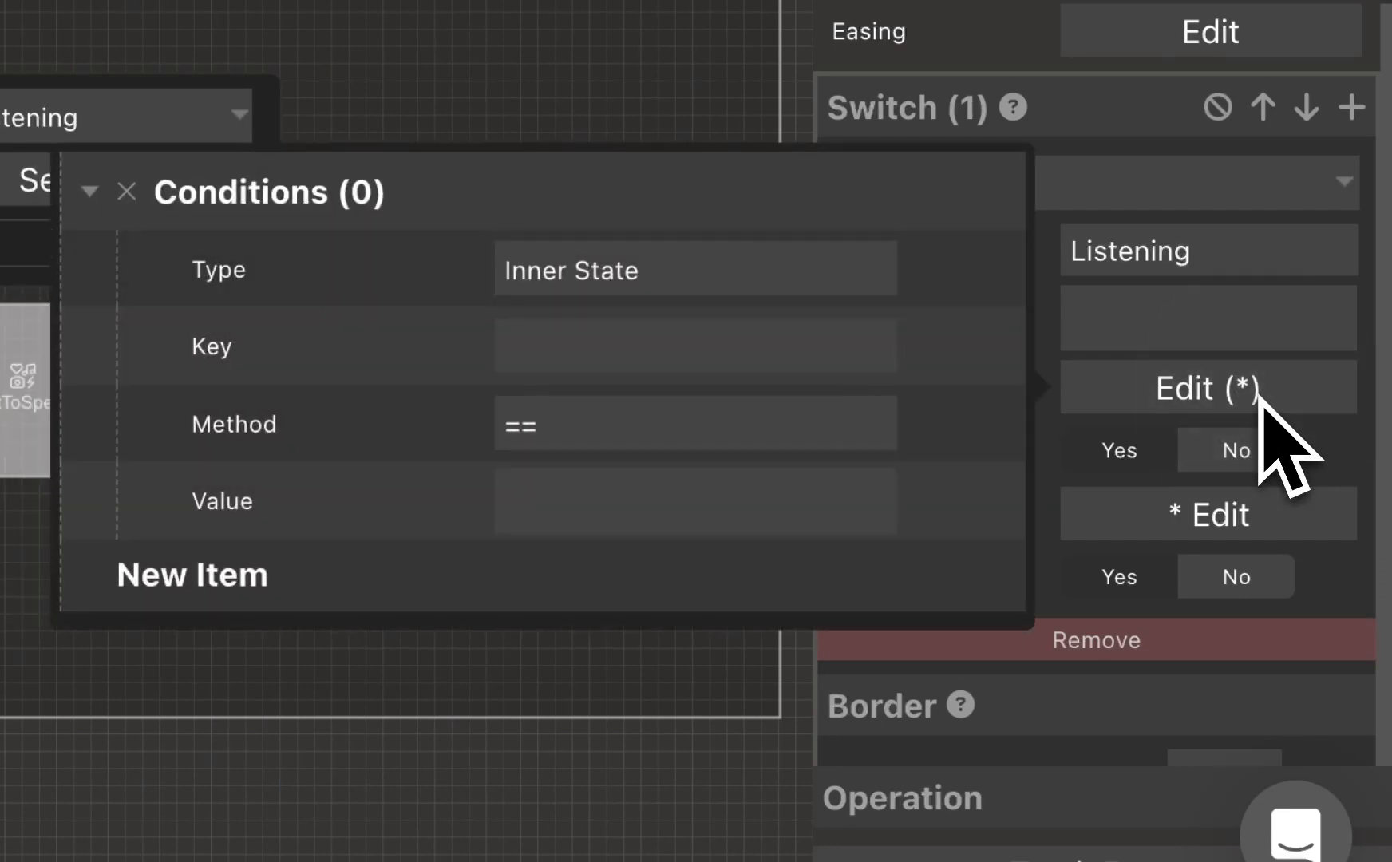
{"action": "left_click", "coordinate": [852, 263]}
{"action": "left_click", "coordinate": [662, 313]}
{"action": "left_click", "coordinate": [644, 364]}
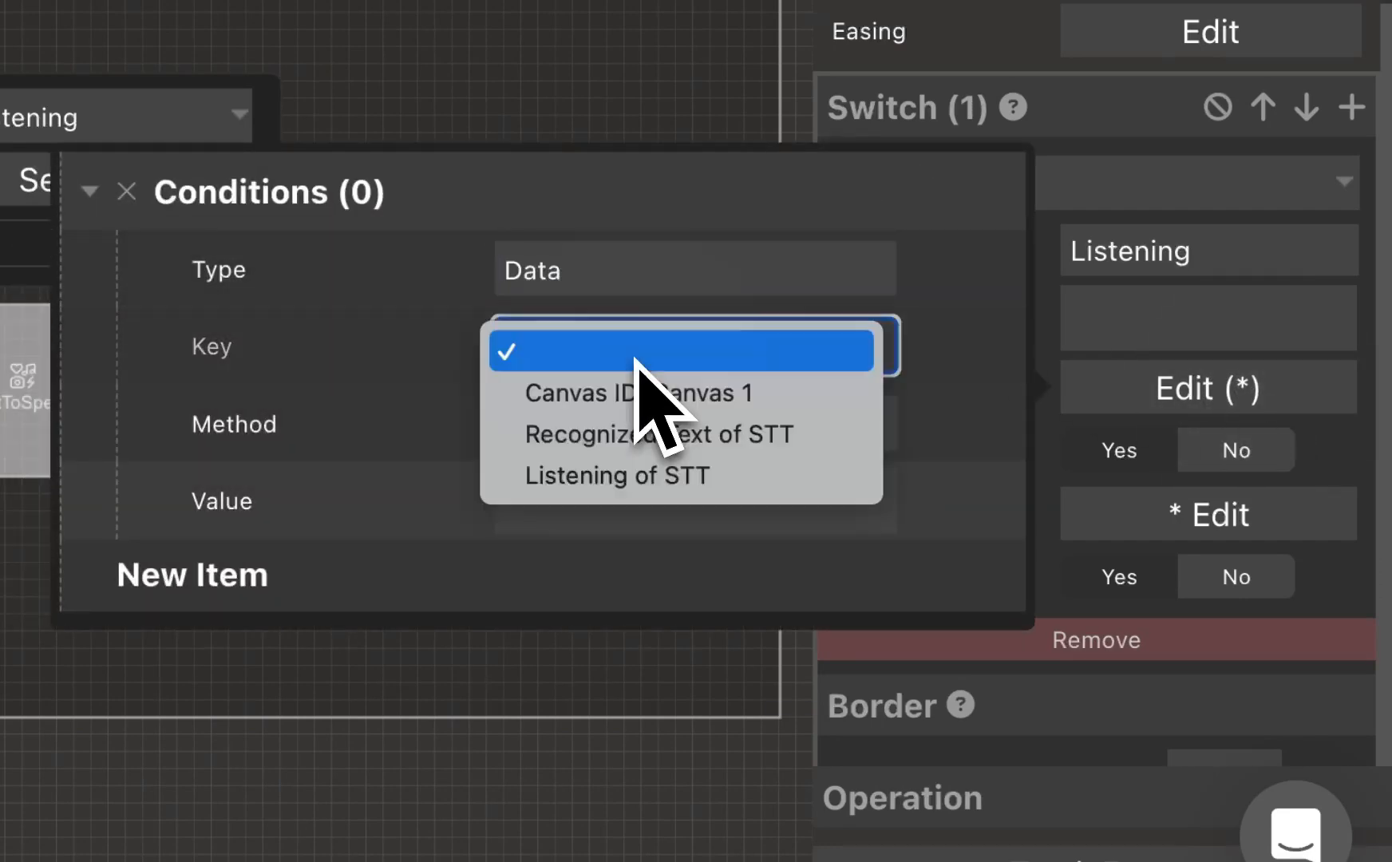
{"action": "left_click", "coordinate": [738, 476]}
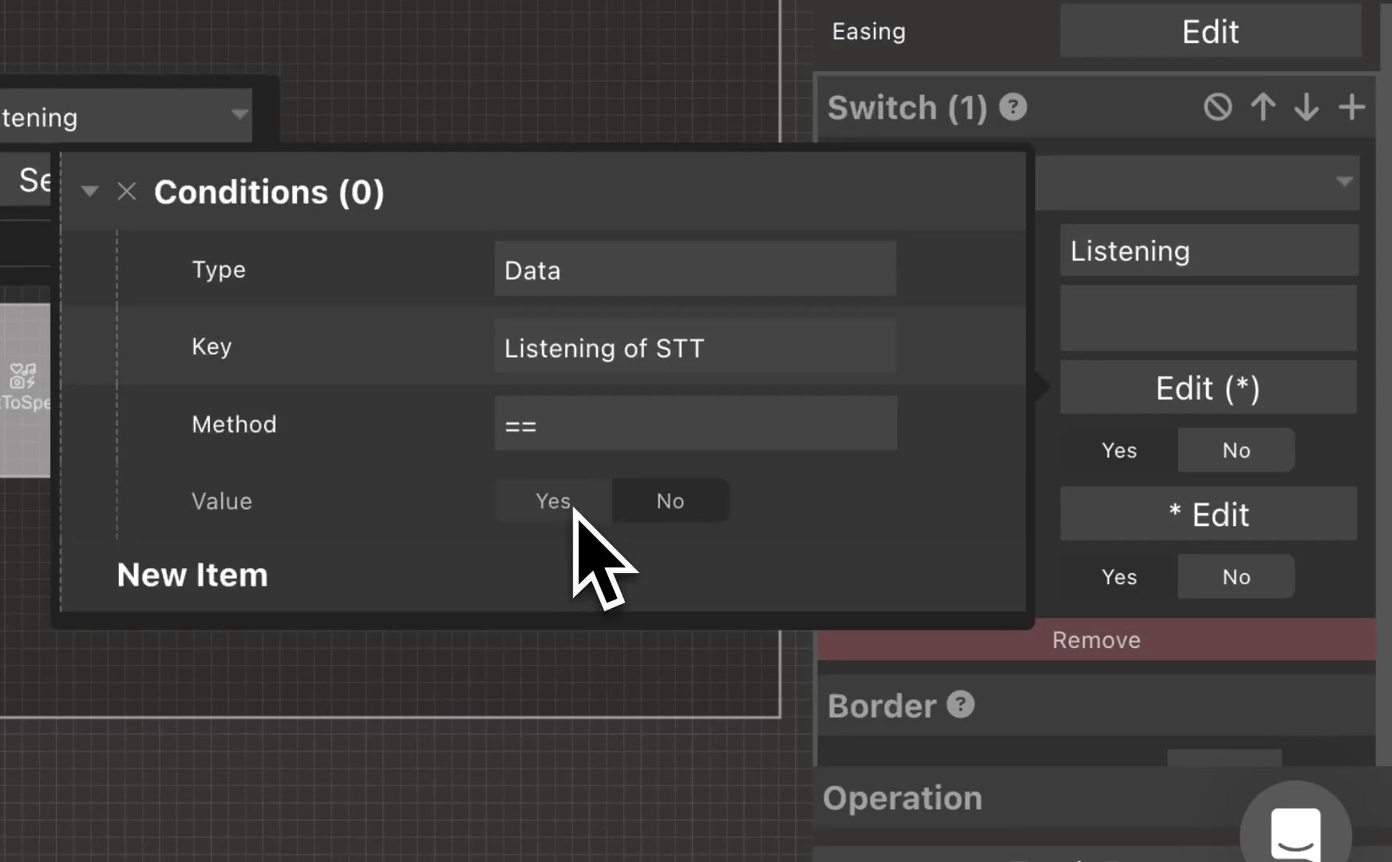
{"action": "left_click", "coordinate": [1100, 391]}
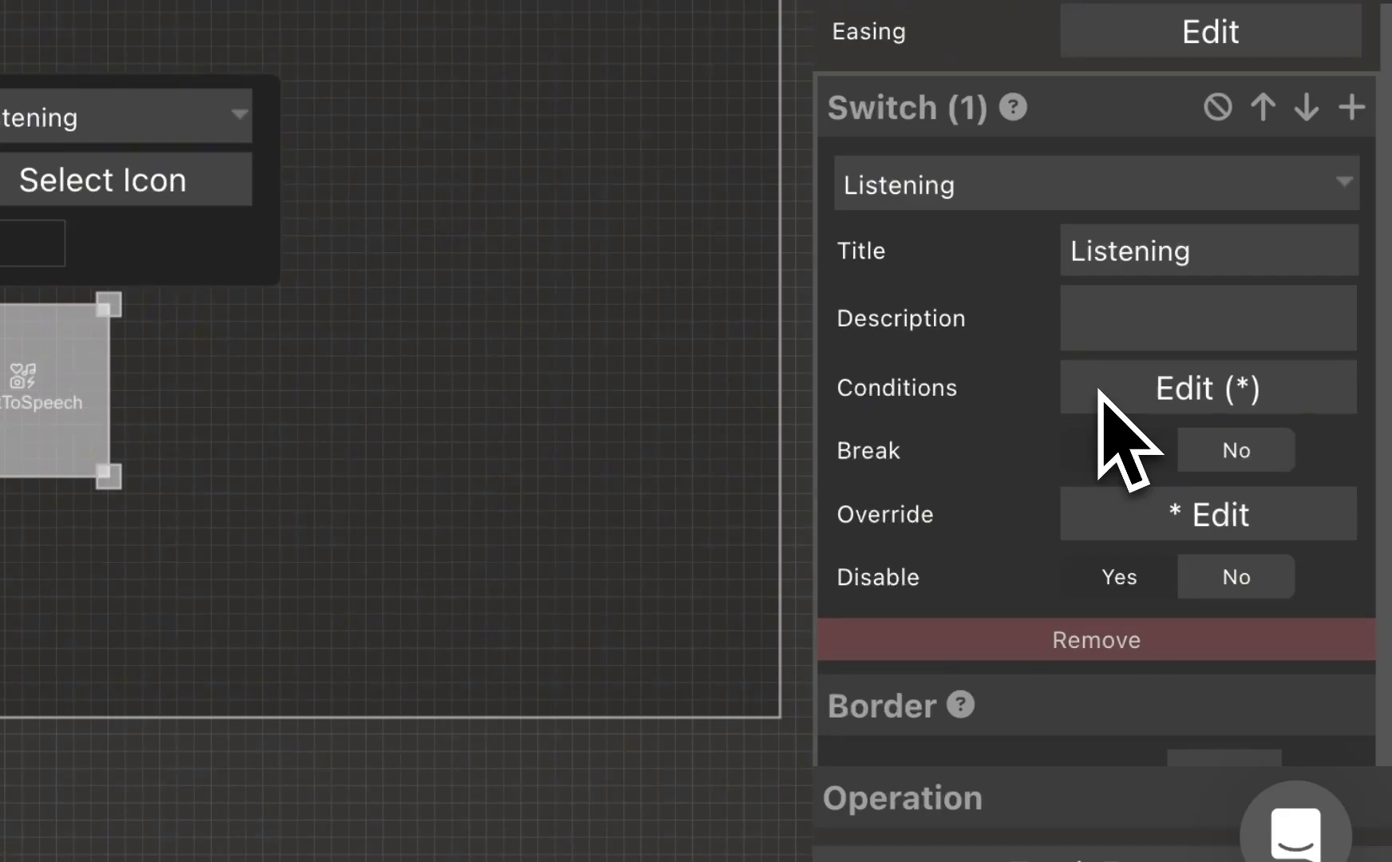
Step: Search the icon library for "stop" and assign the solid circle-stop icon to the Listening switch case
{"action": "scroll", "coordinate": [1103, 423], "scroll_direction": "down", "scroll_amount": 10}
{"action": "left_click", "coordinate": [1182, 252]}
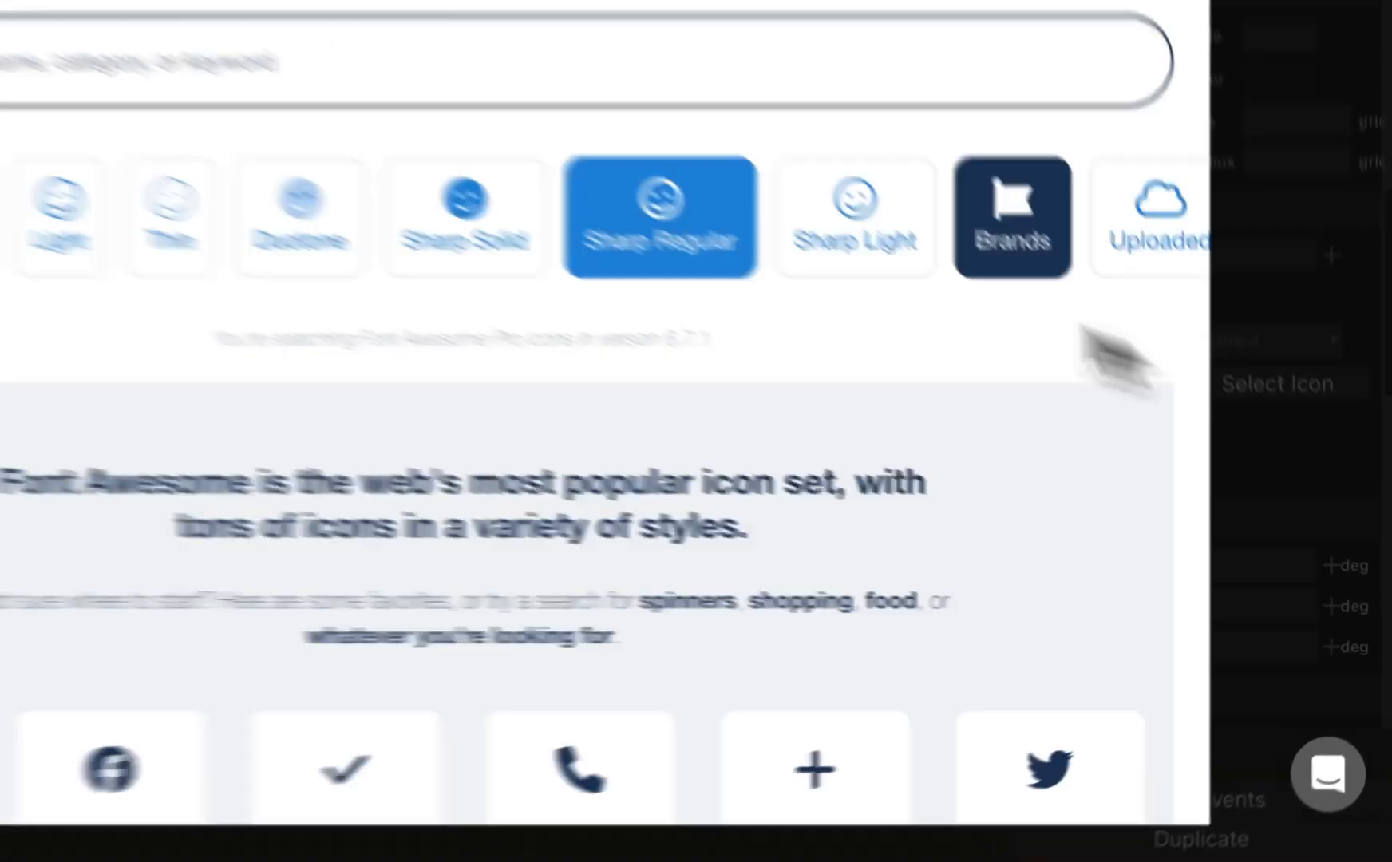
{"action": "left_click", "coordinate": [382, 71]}
{"action": "type", "text": "stop"}
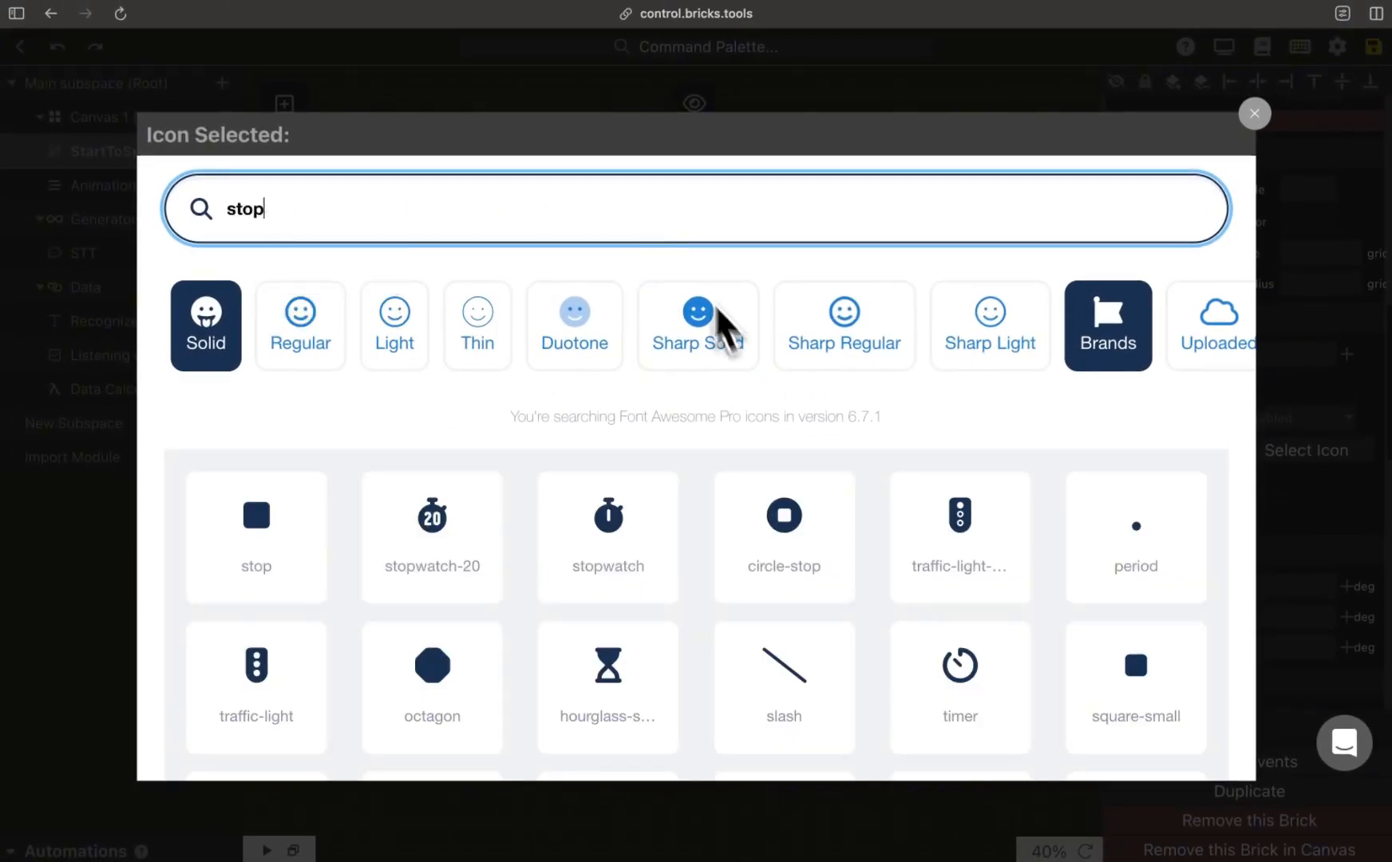
{"action": "left_click", "coordinate": [819, 522]}
{"action": "left_click", "coordinate": [1256, 113]}
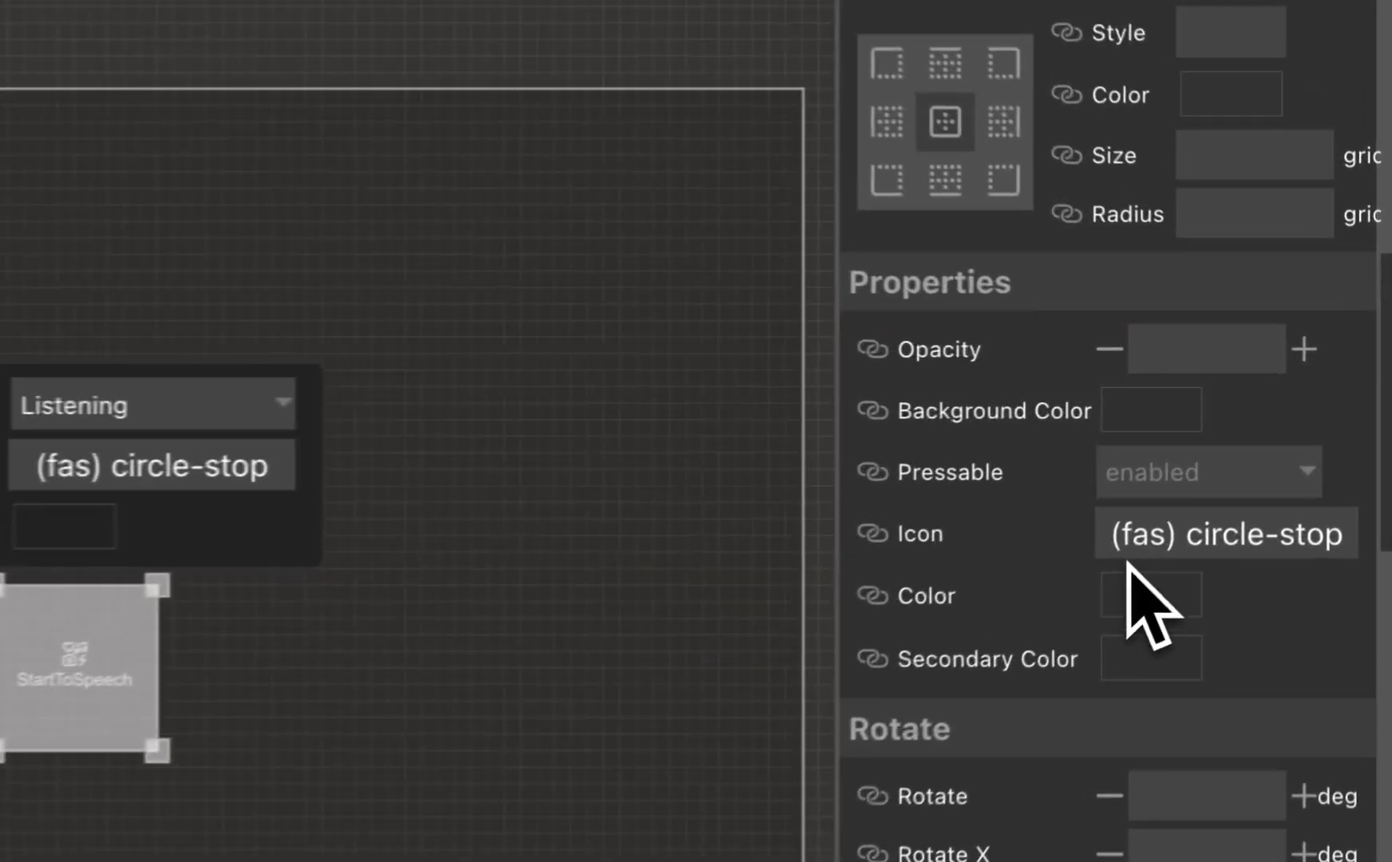
Step: Set the icon color of the Listening switch case to pure red
{"action": "left_click", "coordinate": [1129, 597]}
{"action": "left_click_drag", "start_coordinate": [1277, 675], "coordinate": [1354, 650]}
{"action": "left_click", "coordinate": [1143, 607]}
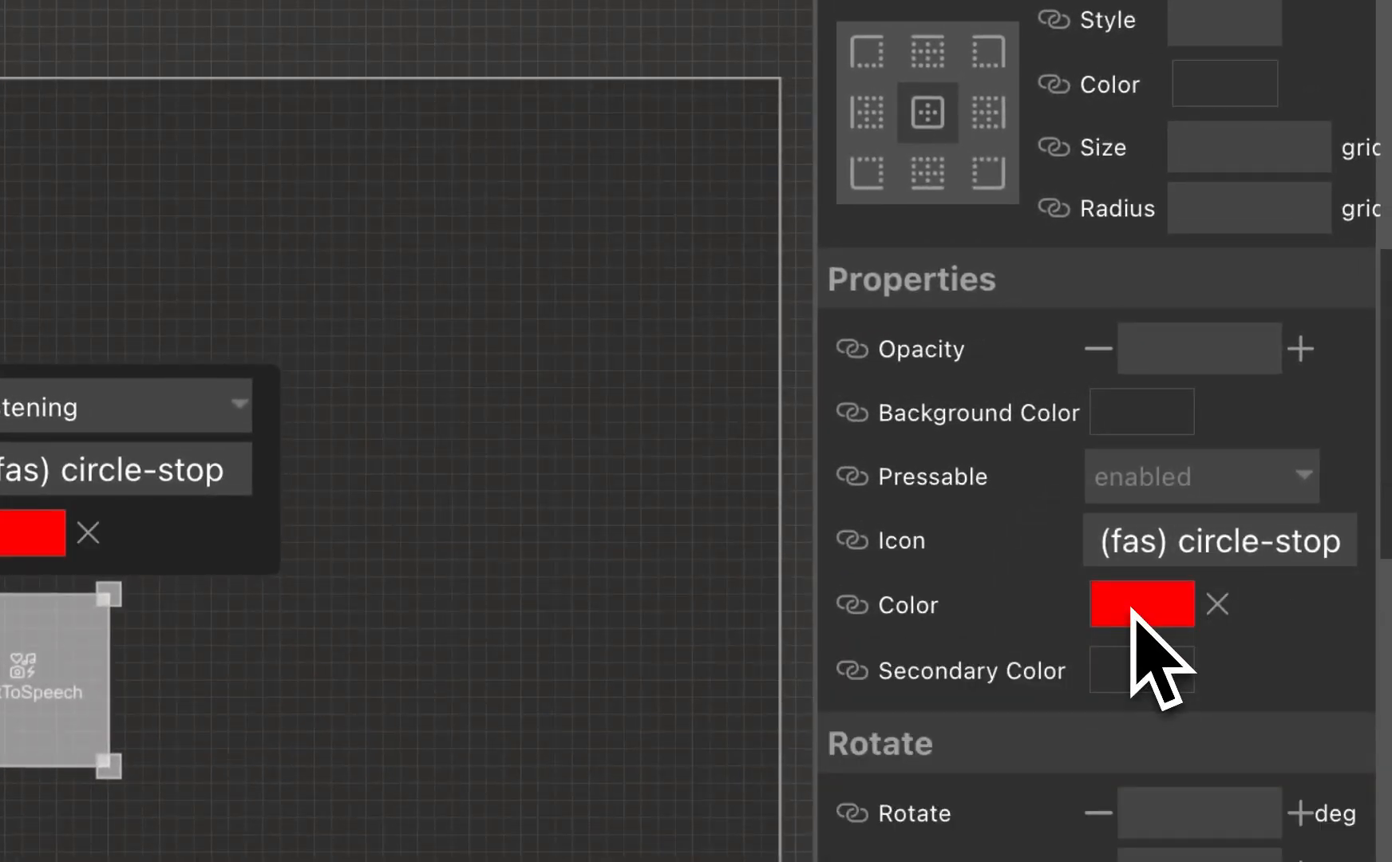
Step: Make the Listening case's On Press event run the STT generator's PLATFORM STT STOP action, and save the event
{"action": "scroll", "coordinate": [1132, 608], "scroll_direction": "down", "scroll_amount": 10}
{"action": "left_click", "coordinate": [1204, 157]}
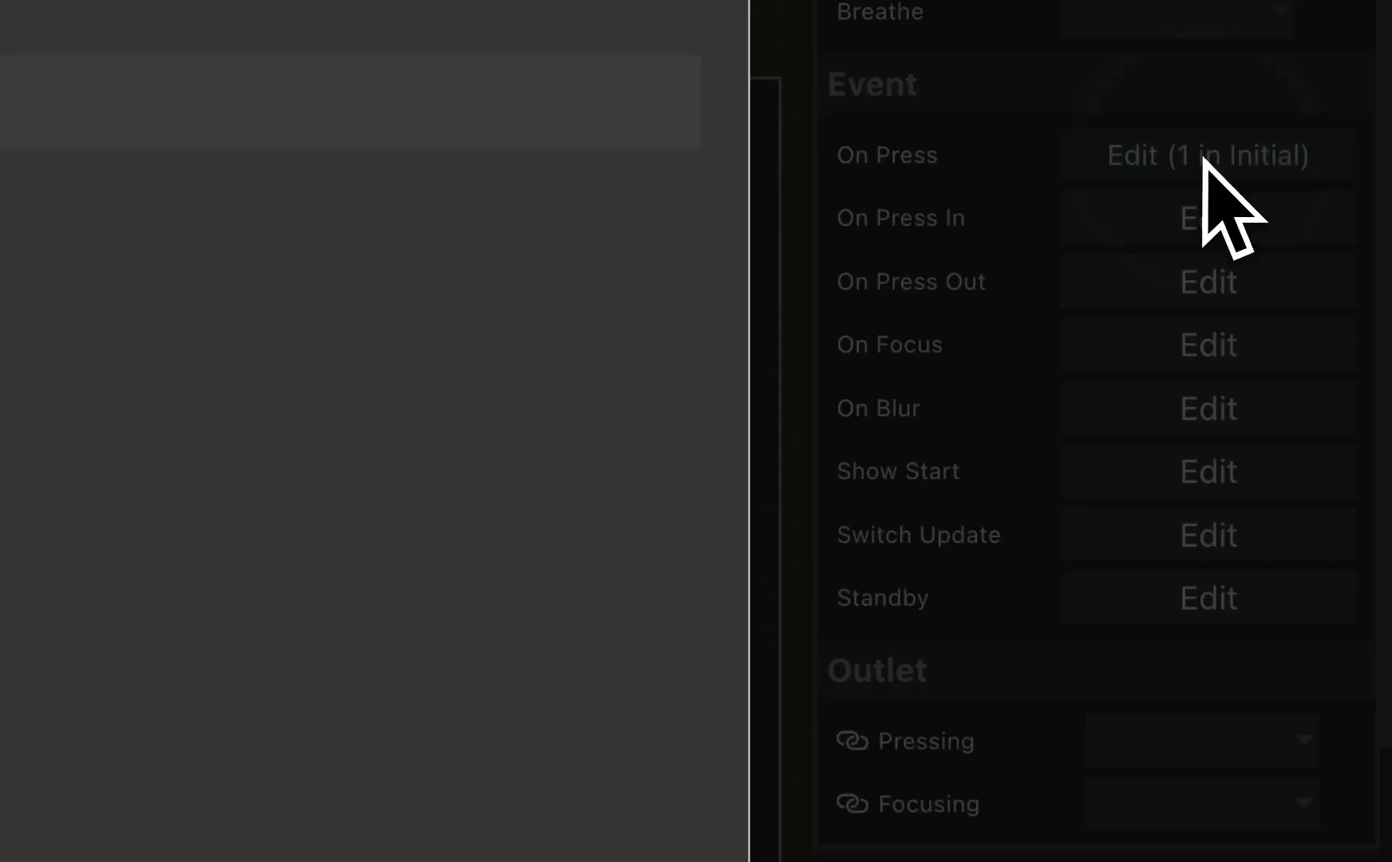
{"action": "left_click", "coordinate": [659, 693]}
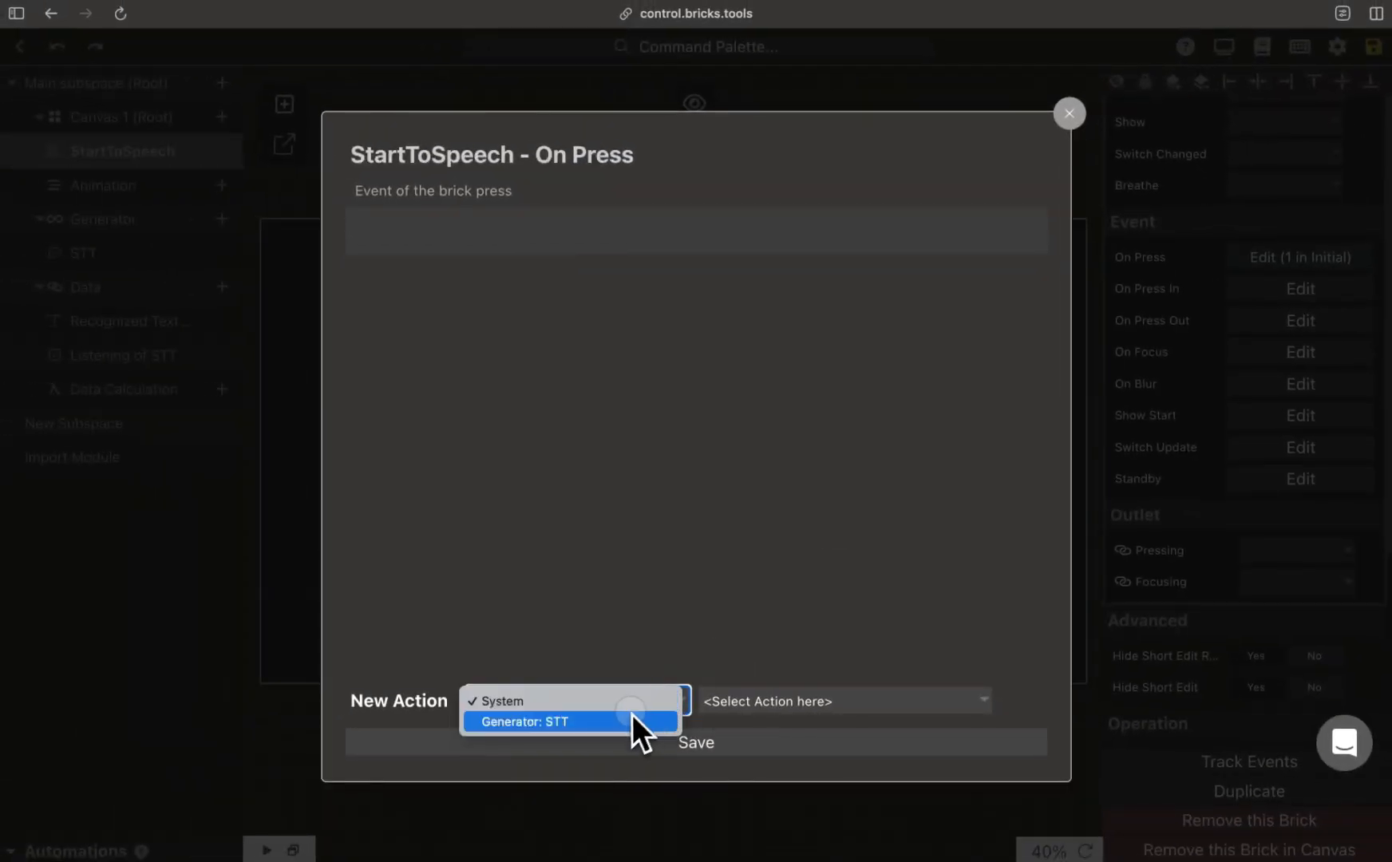
{"action": "left_click", "coordinate": [632, 719]}
{"action": "left_click", "coordinate": [798, 700]}
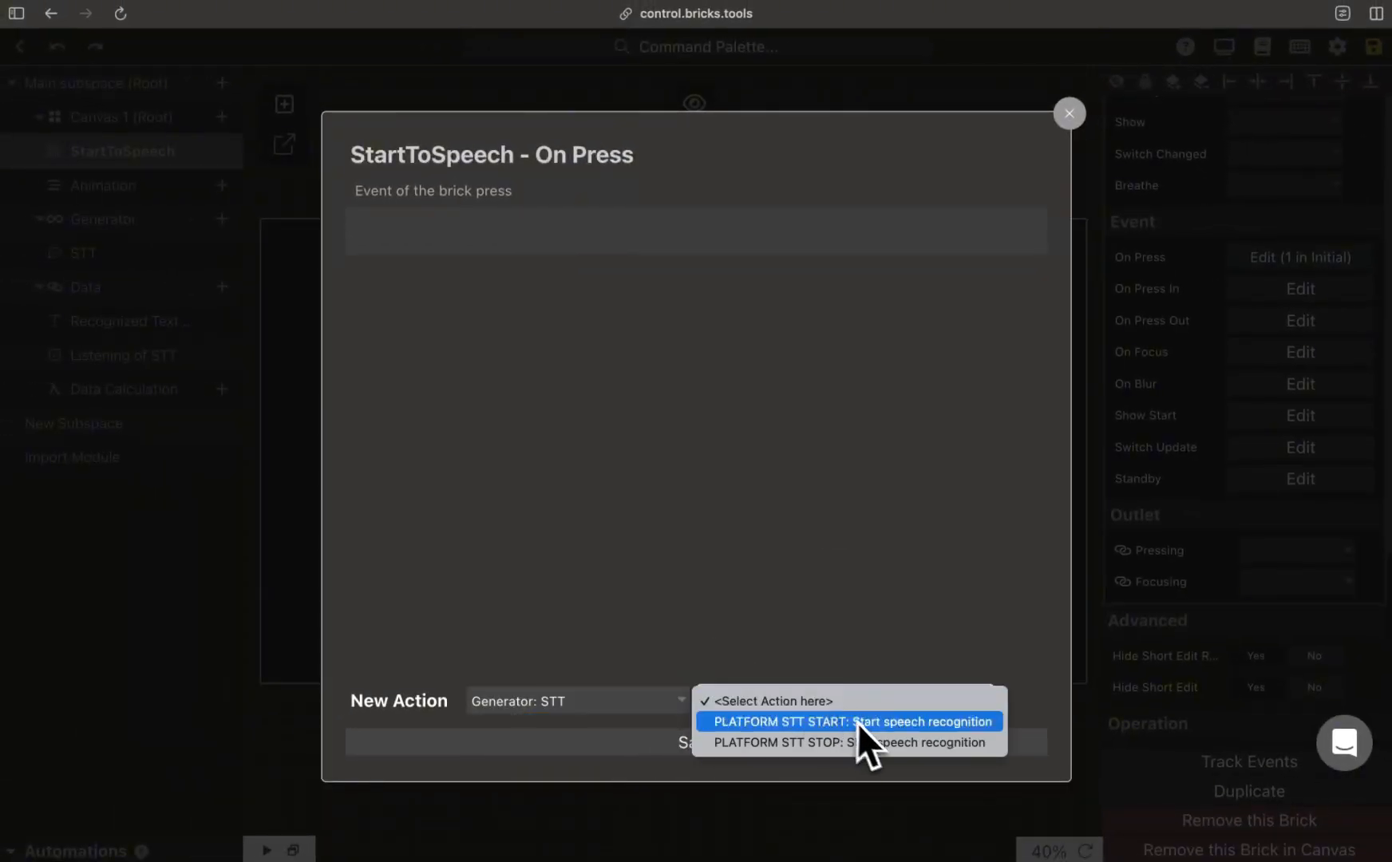
{"action": "left_click", "coordinate": [973, 744]}
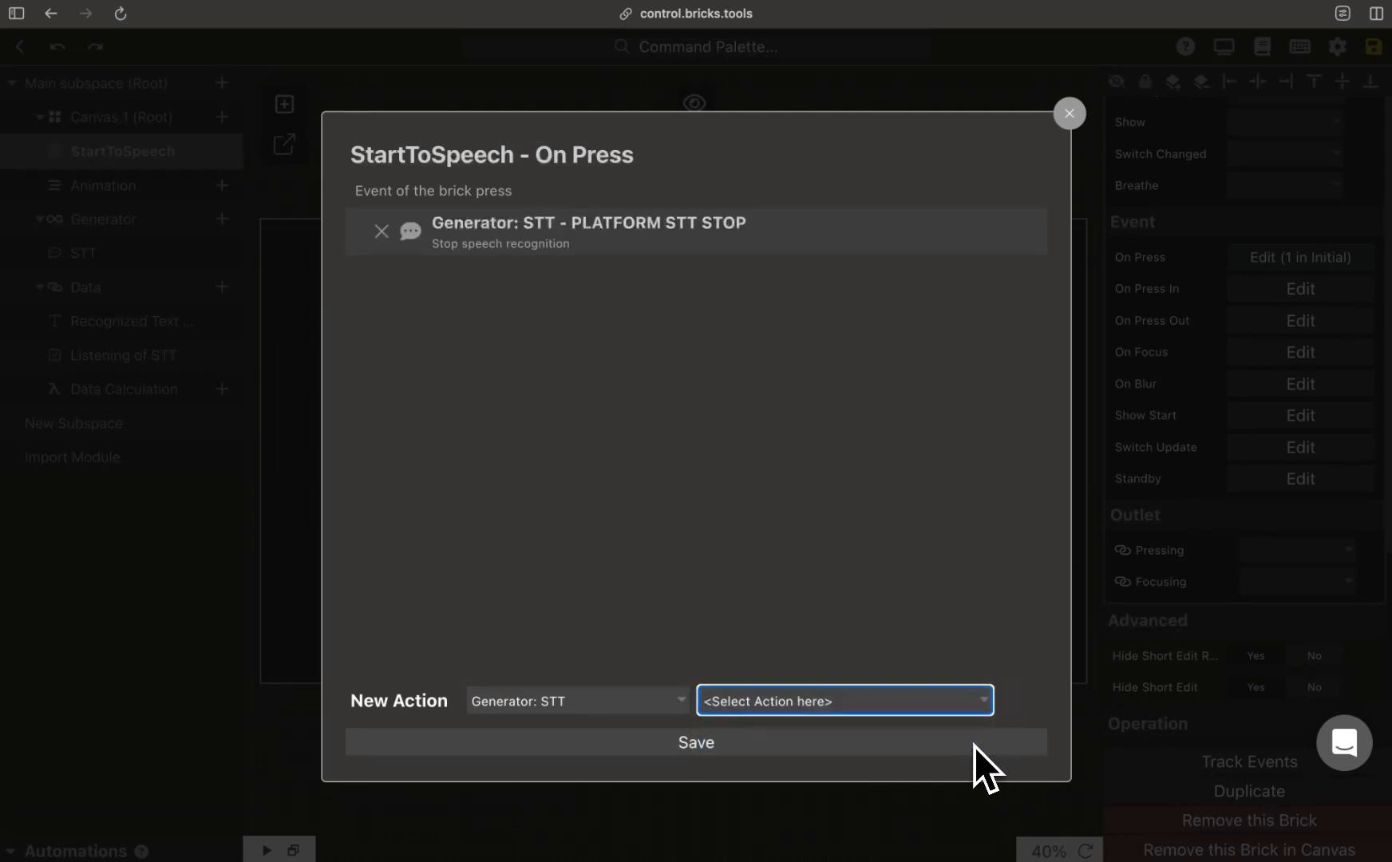
{"action": "left_click", "coordinate": [850, 746]}
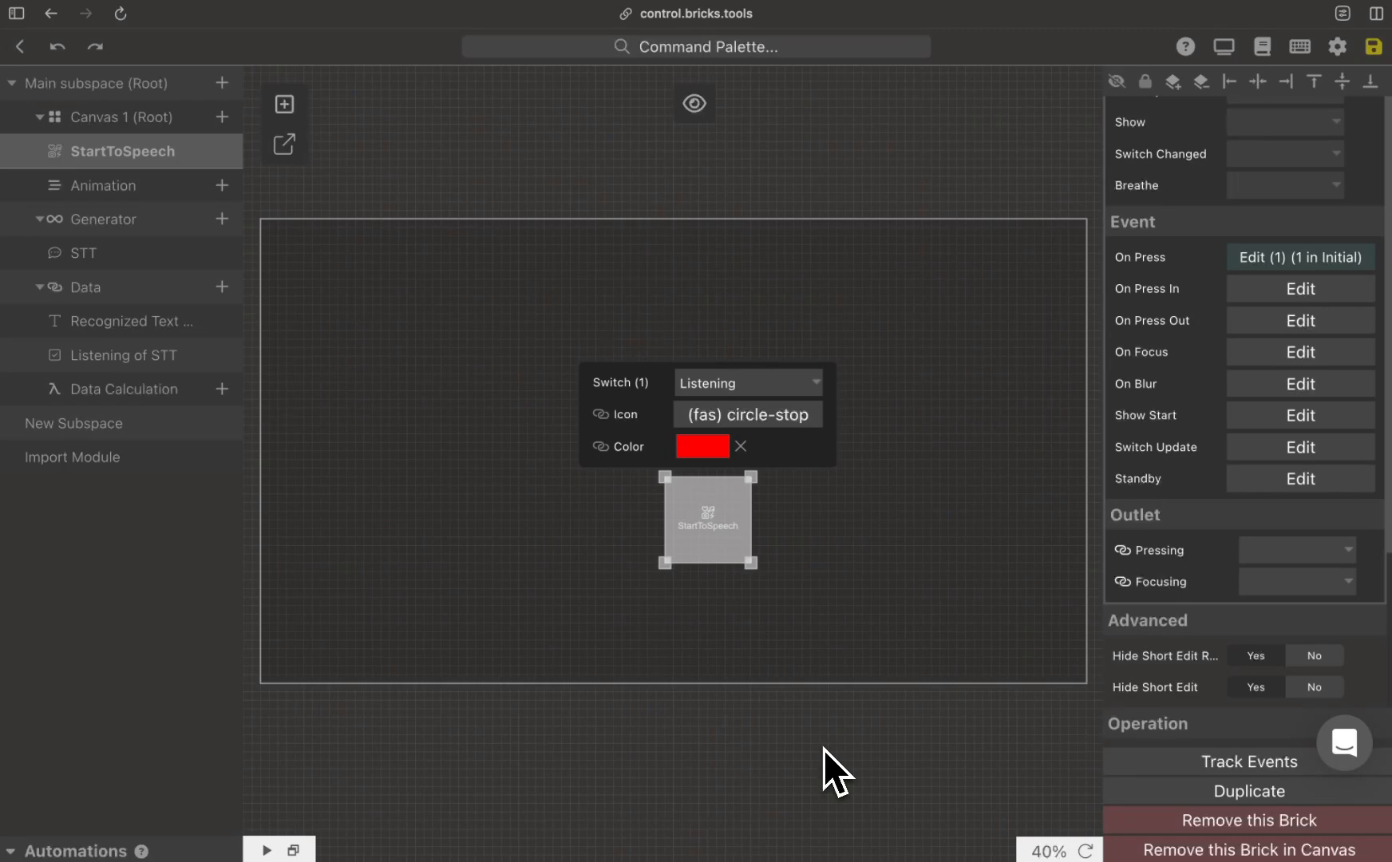
Step: Add a Text Input brick titled "TranscriptionOutput" to Canvas 1 and stretch it across the canvas's upper half
{"action": "left_click", "coordinate": [222, 117]}
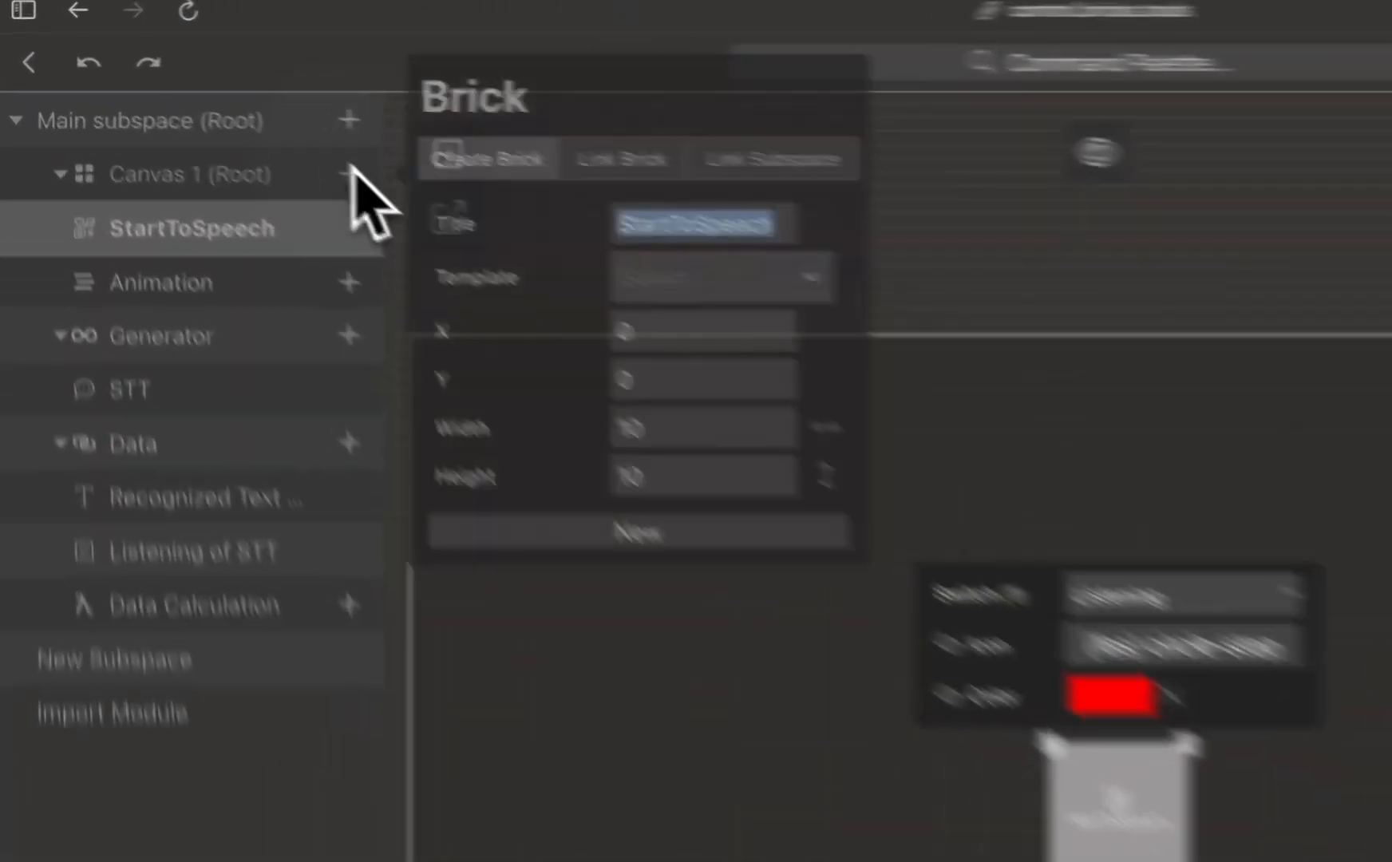
{"action": "left_click", "coordinate": [743, 281]}
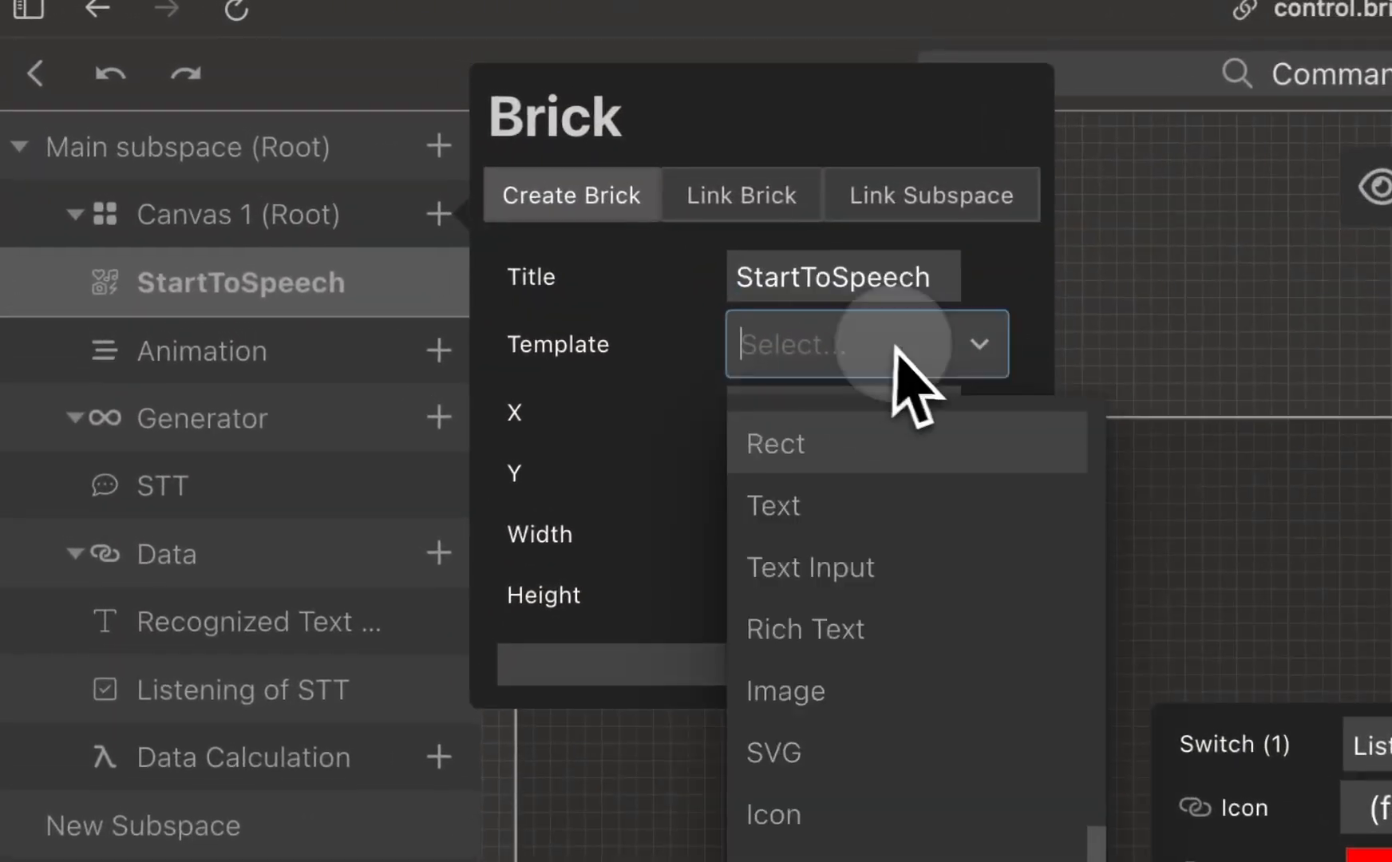
{"action": "left_click", "coordinate": [918, 565]}
{"action": "left_click", "coordinate": [948, 281]}
{"action": "type", "text": "T"}
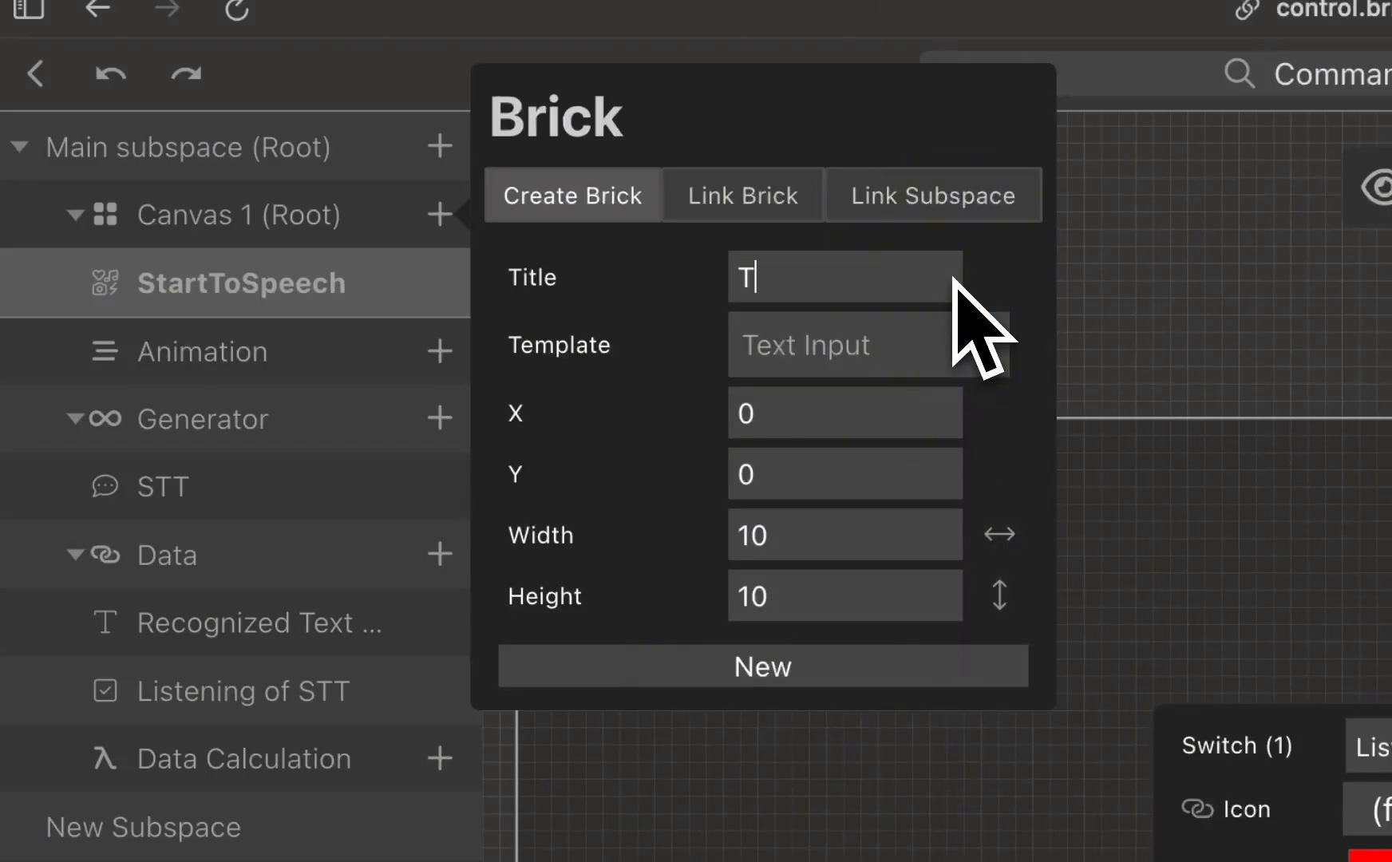
{"action": "type", "text": "ranscriptionOutput"}
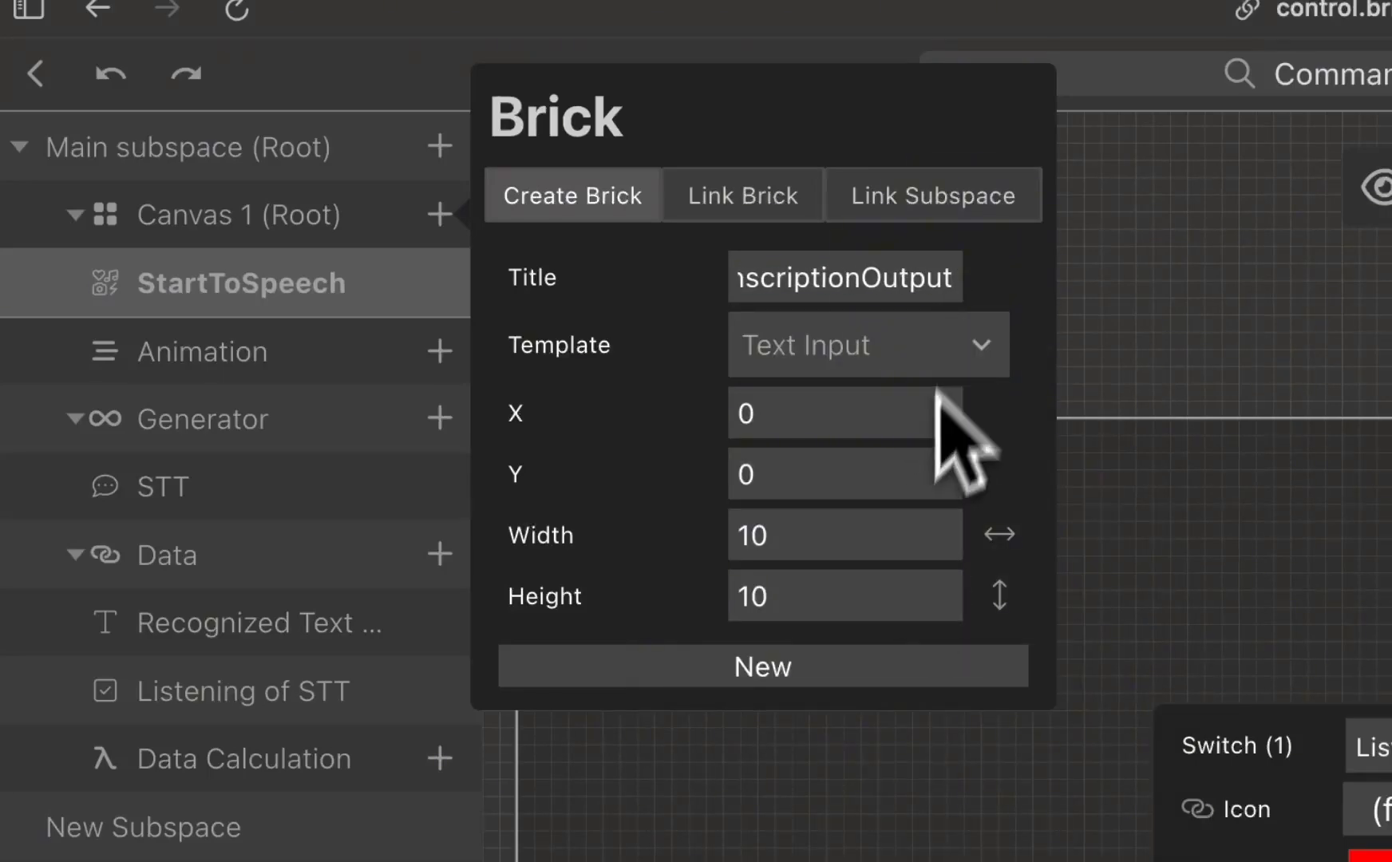
{"action": "left_click", "coordinate": [852, 667]}
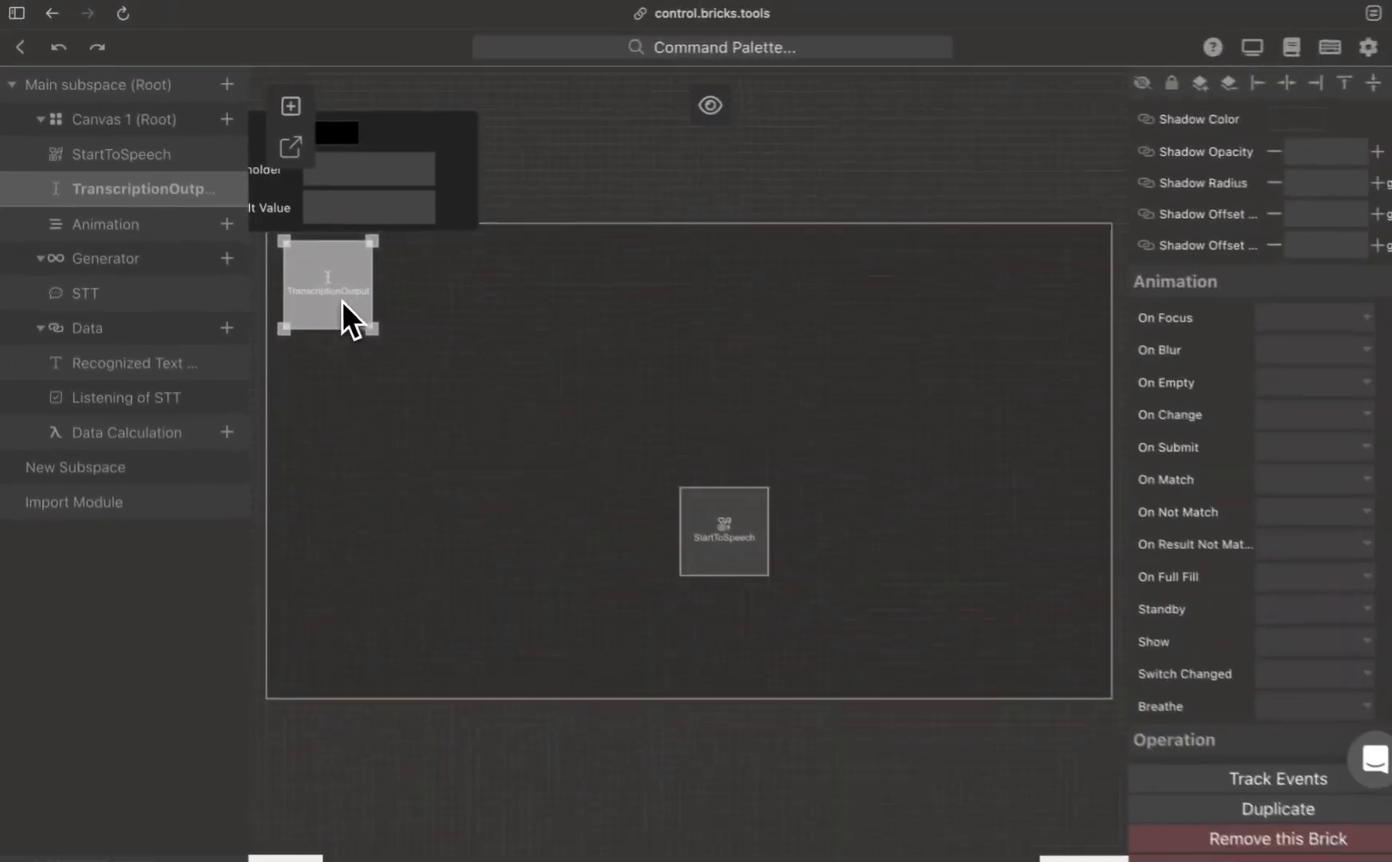
{"action": "left_click_drag", "start_coordinate": [370, 328], "coordinate": [1098, 474]}
Step: Link the TranscriptionOutput brick's Default Value to the data item Recognized Text of STT
{"action": "scroll", "coordinate": [1179, 378], "scroll_direction": "down", "scroll_amount": 15}
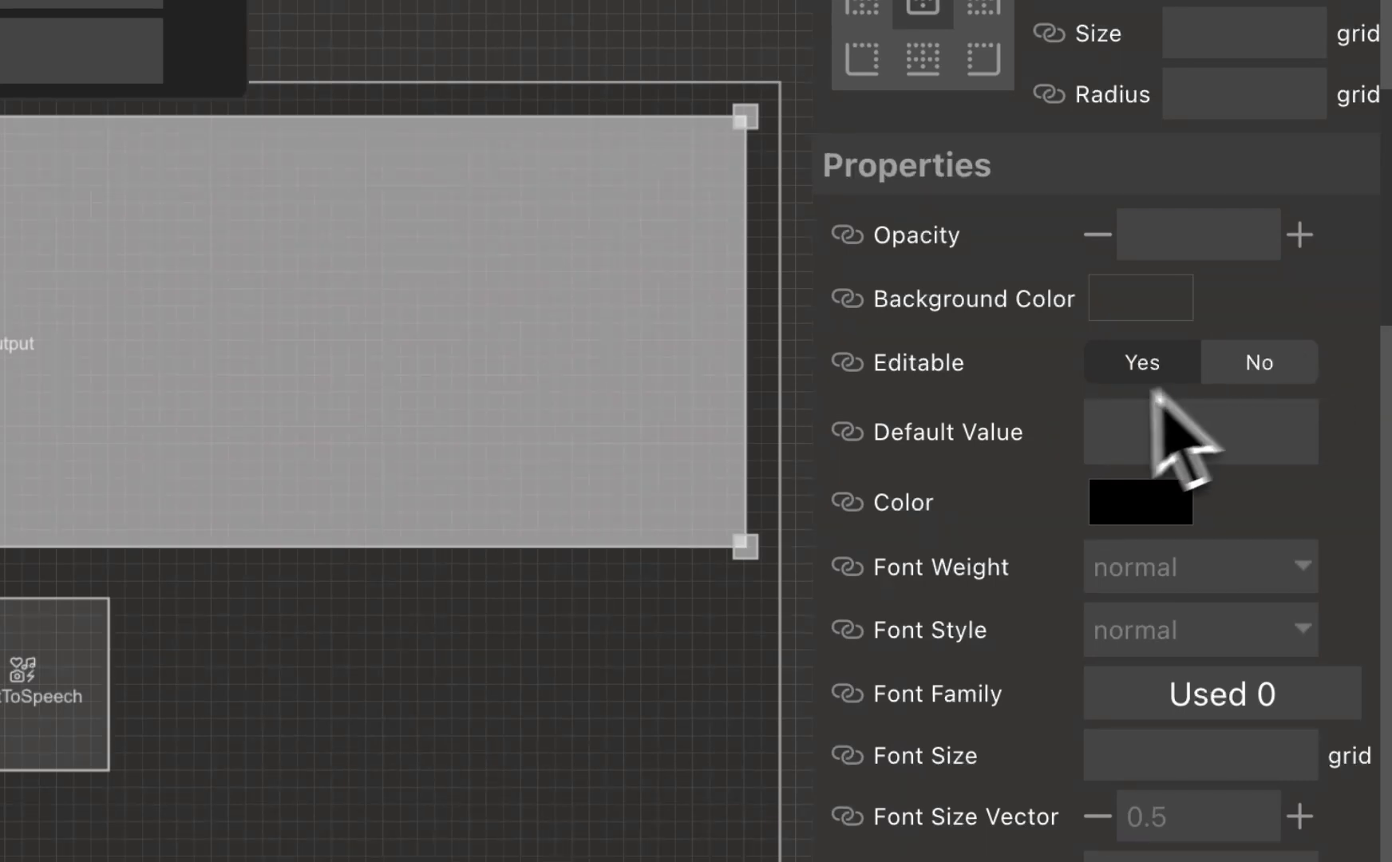
{"action": "left_click", "coordinate": [848, 431]}
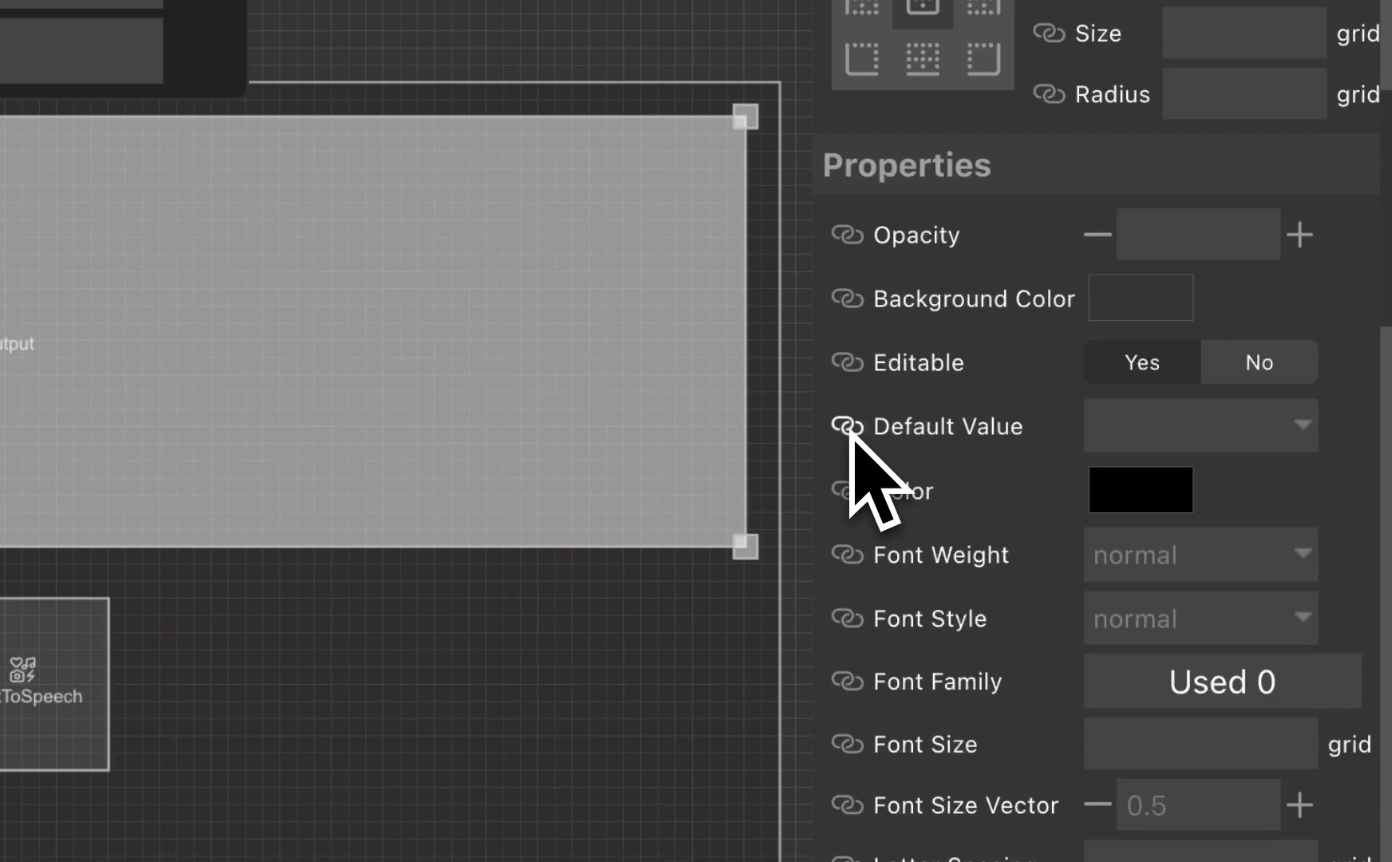
{"action": "left_click", "coordinate": [1171, 435]}
{"action": "left_click", "coordinate": [1359, 515]}
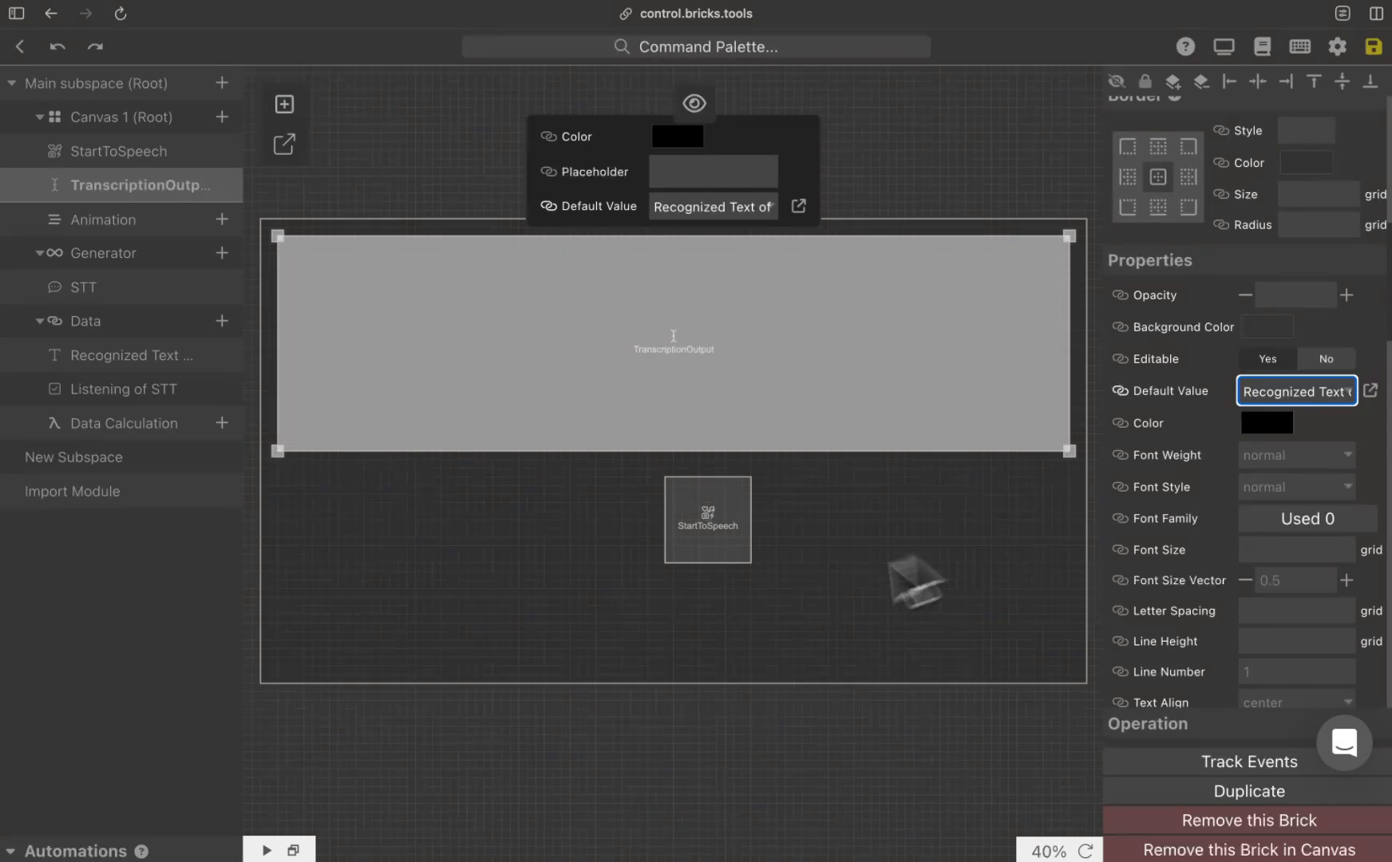
Step: Start the preview and give the TranscriptionOutput brick a solid border with size 0.5 and radius 2 grid units
{"action": "left_click", "coordinate": [266, 850]}
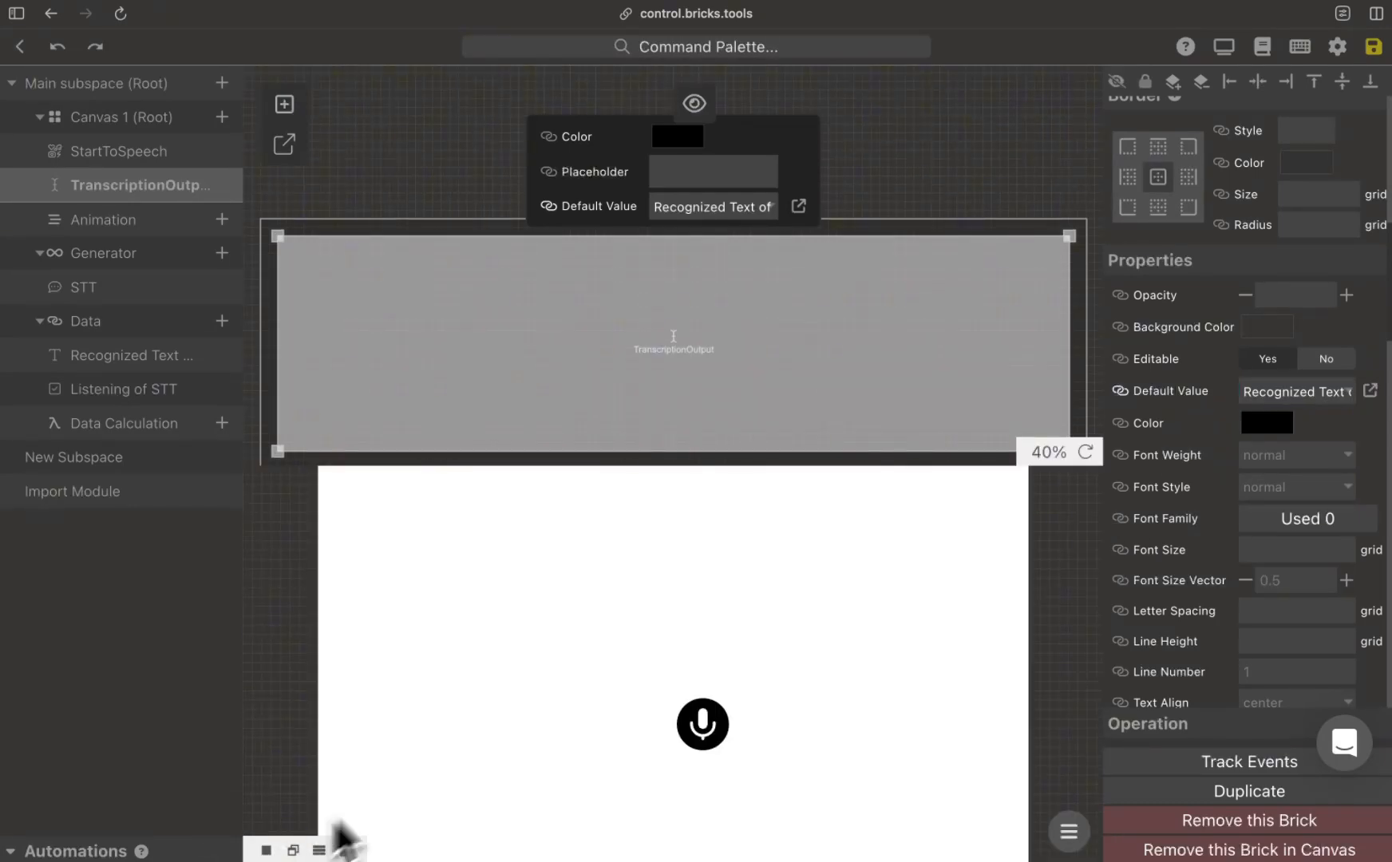
{"action": "scroll", "coordinate": [1174, 395], "scroll_direction": "up", "scroll_amount": 4}
{"action": "left_click", "coordinate": [1306, 289]}
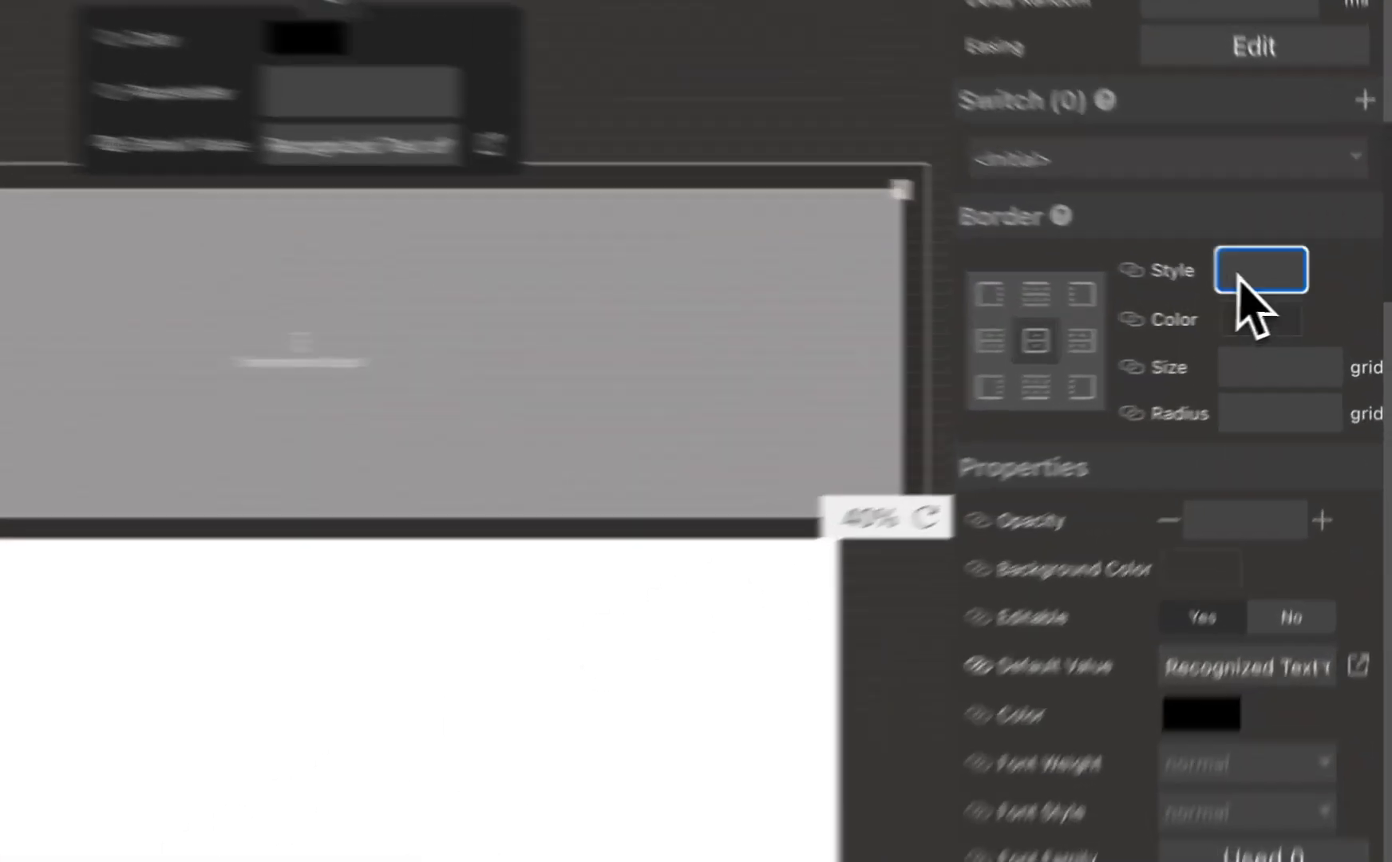
{"action": "left_click", "coordinate": [1300, 312]}
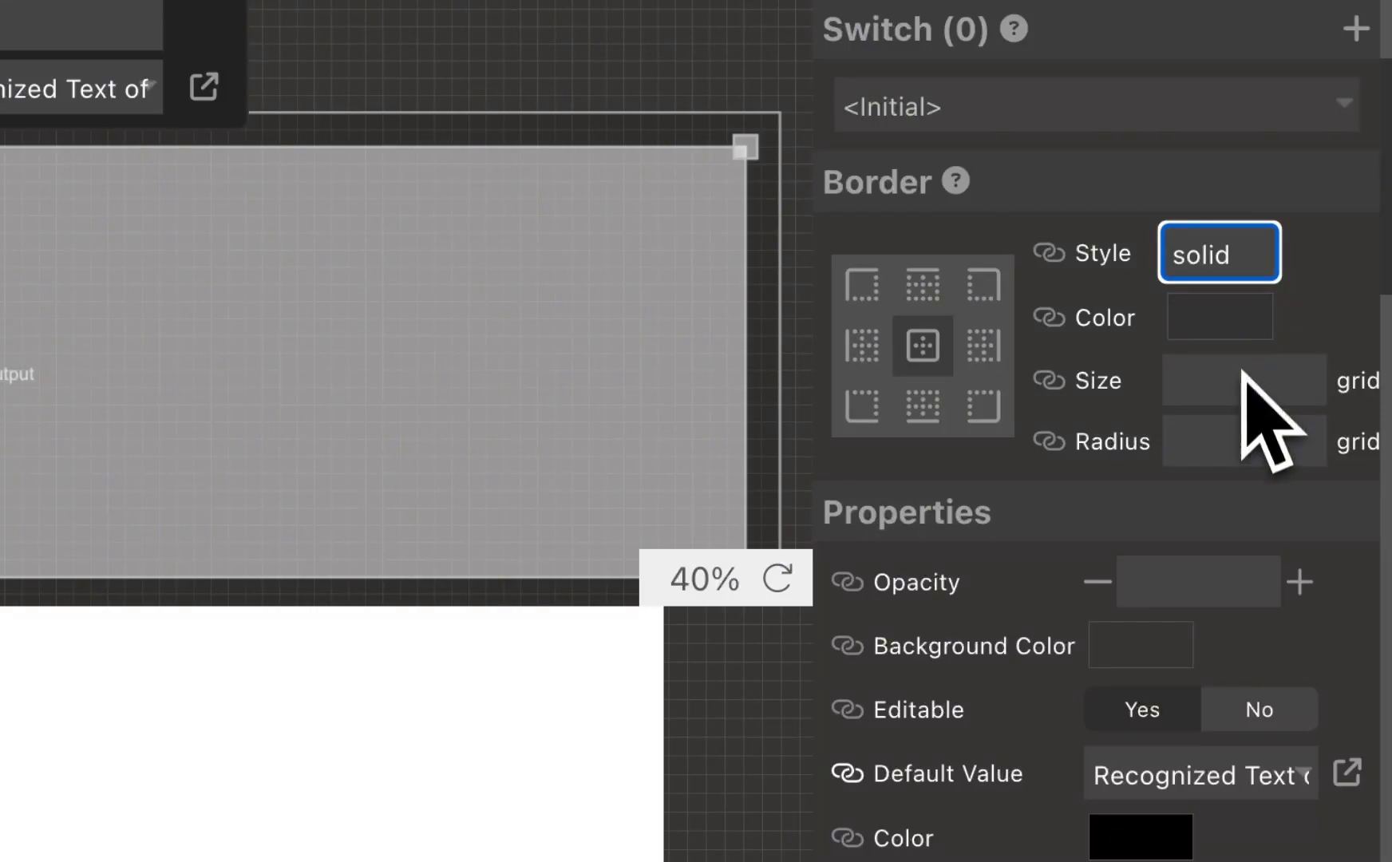
{"action": "left_click", "coordinate": [1270, 383]}
{"action": "type", "text": "0.5"}
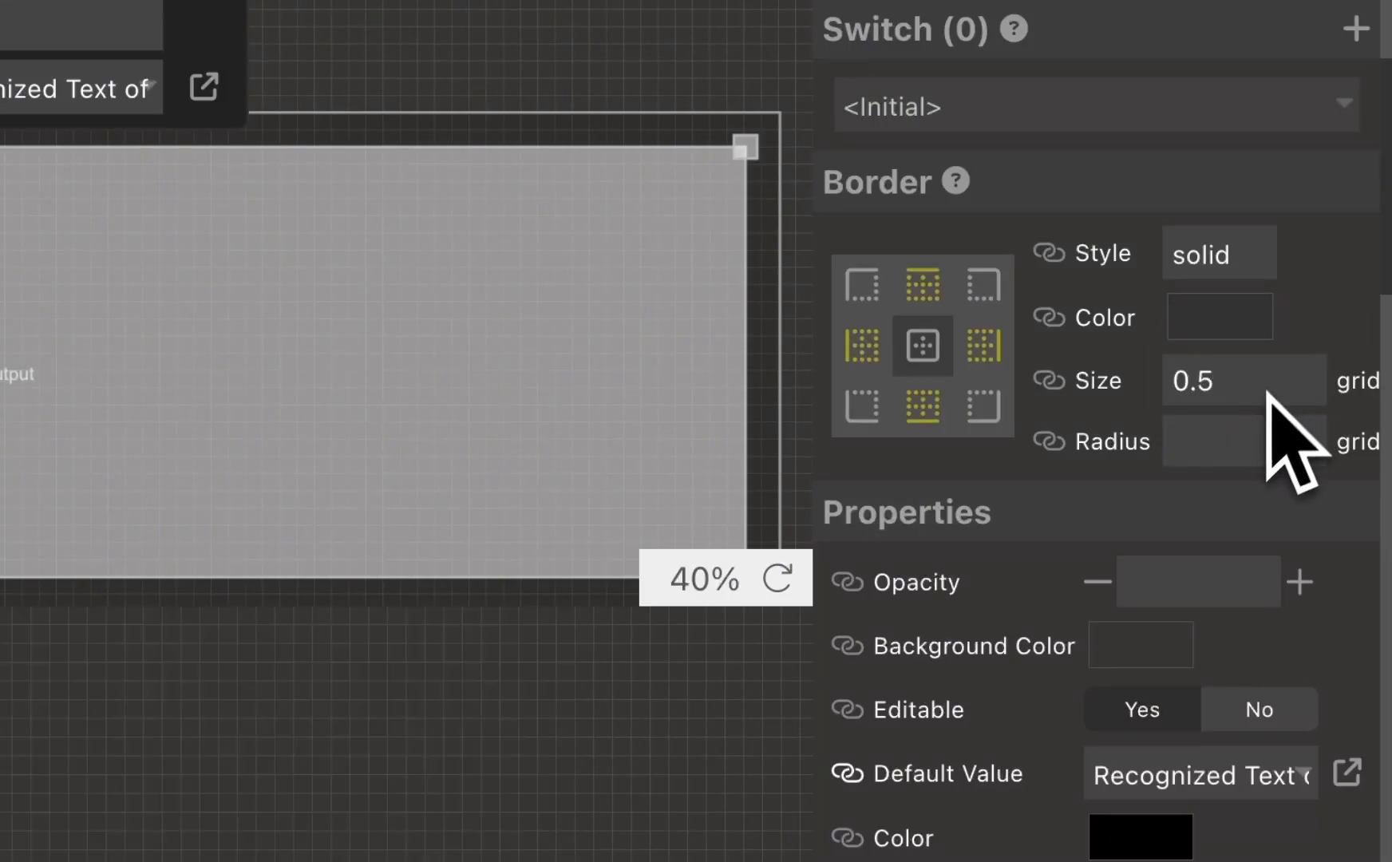
{"action": "left_click", "coordinate": [1261, 432]}
{"action": "type", "text": "2"}
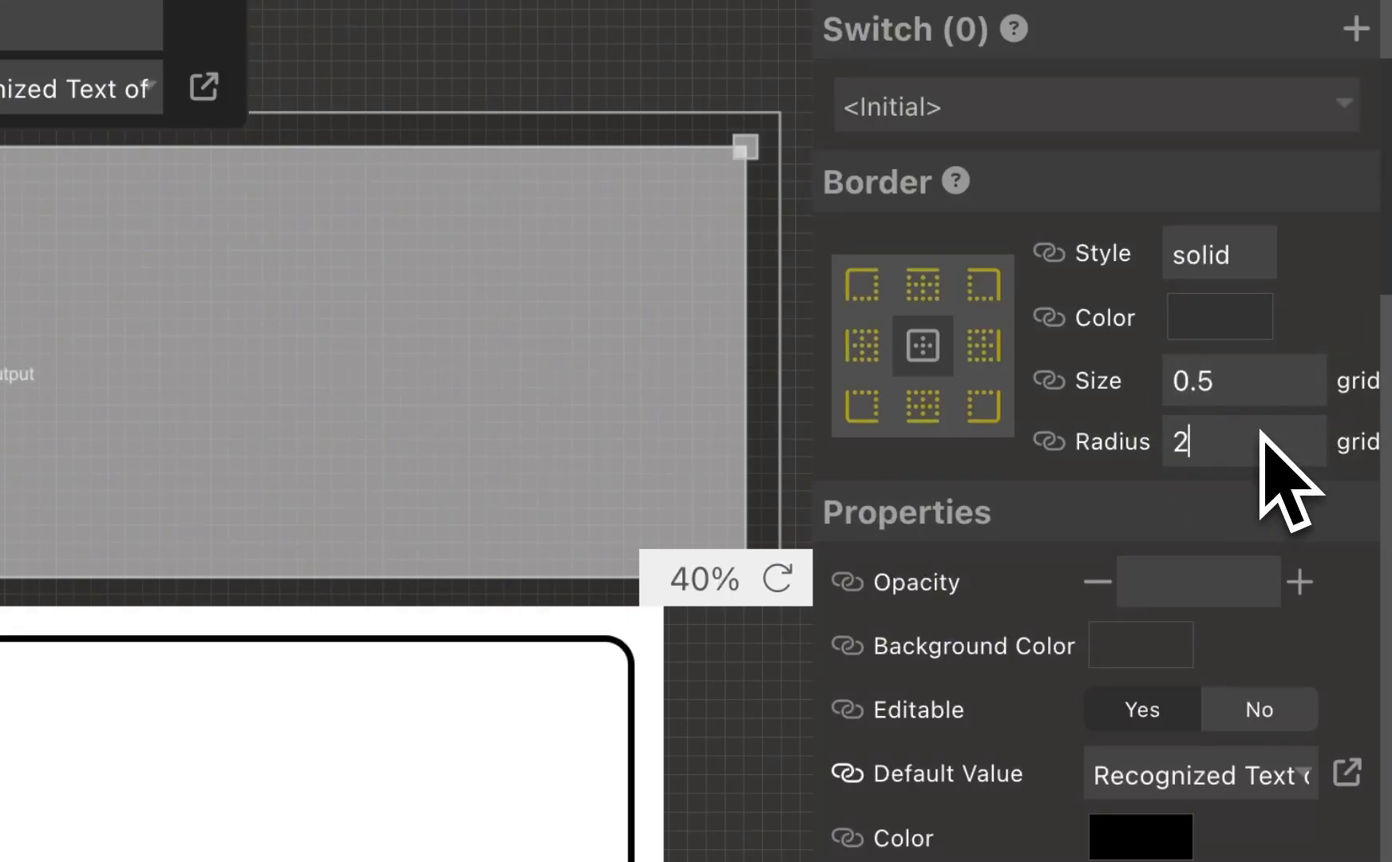
Step: Set the TranscriptionOutput brick's font size to 3 grid units
{"action": "scroll", "coordinate": [1274, 473], "scroll_direction": "down", "scroll_amount": 8}
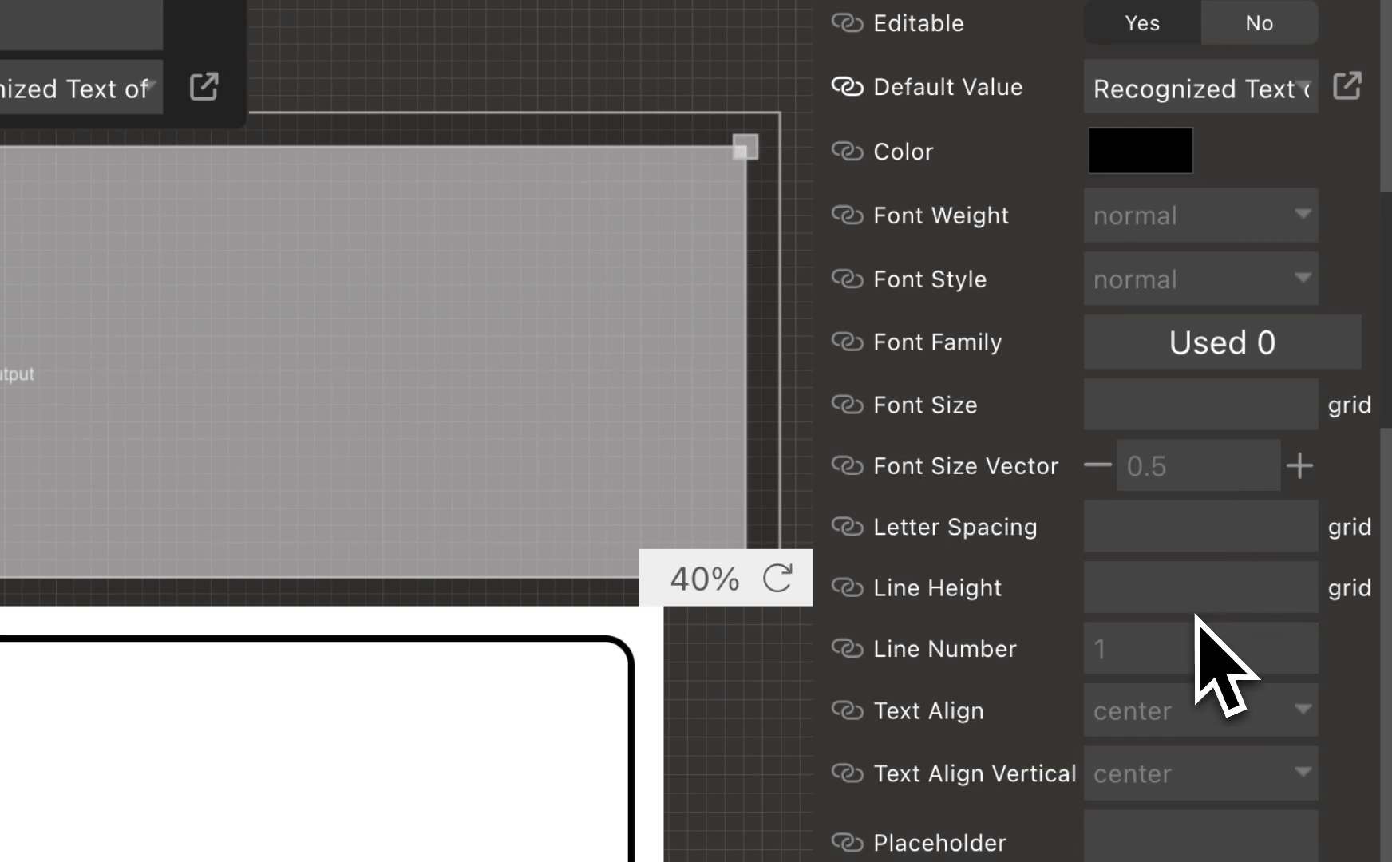
{"action": "left_click", "coordinate": [1203, 405]}
{"action": "type", "text": "3"}
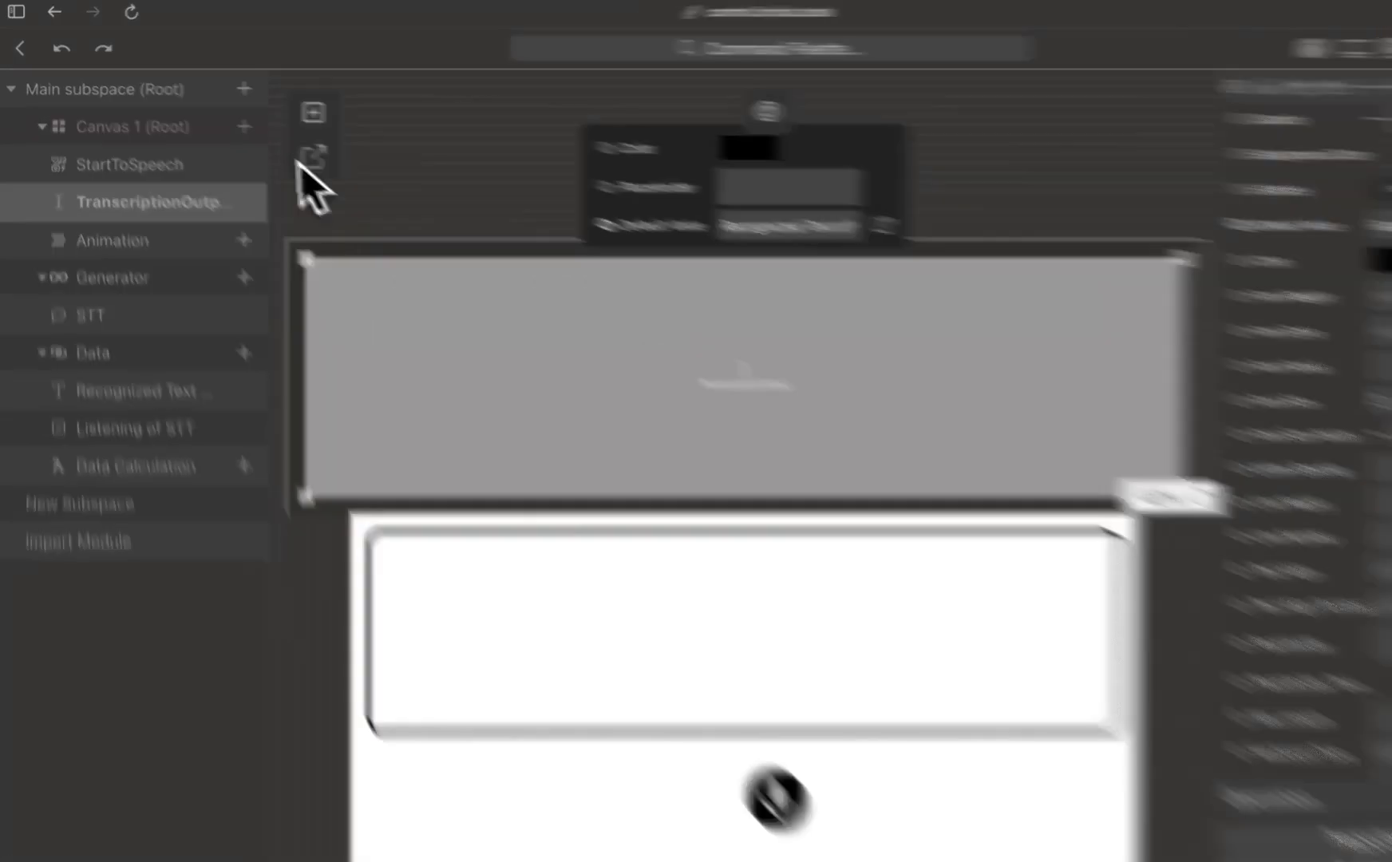
Step: Add a new Text brick titled "ListeningStatus" to Canvas 1
{"action": "left_click", "coordinate": [222, 116]}
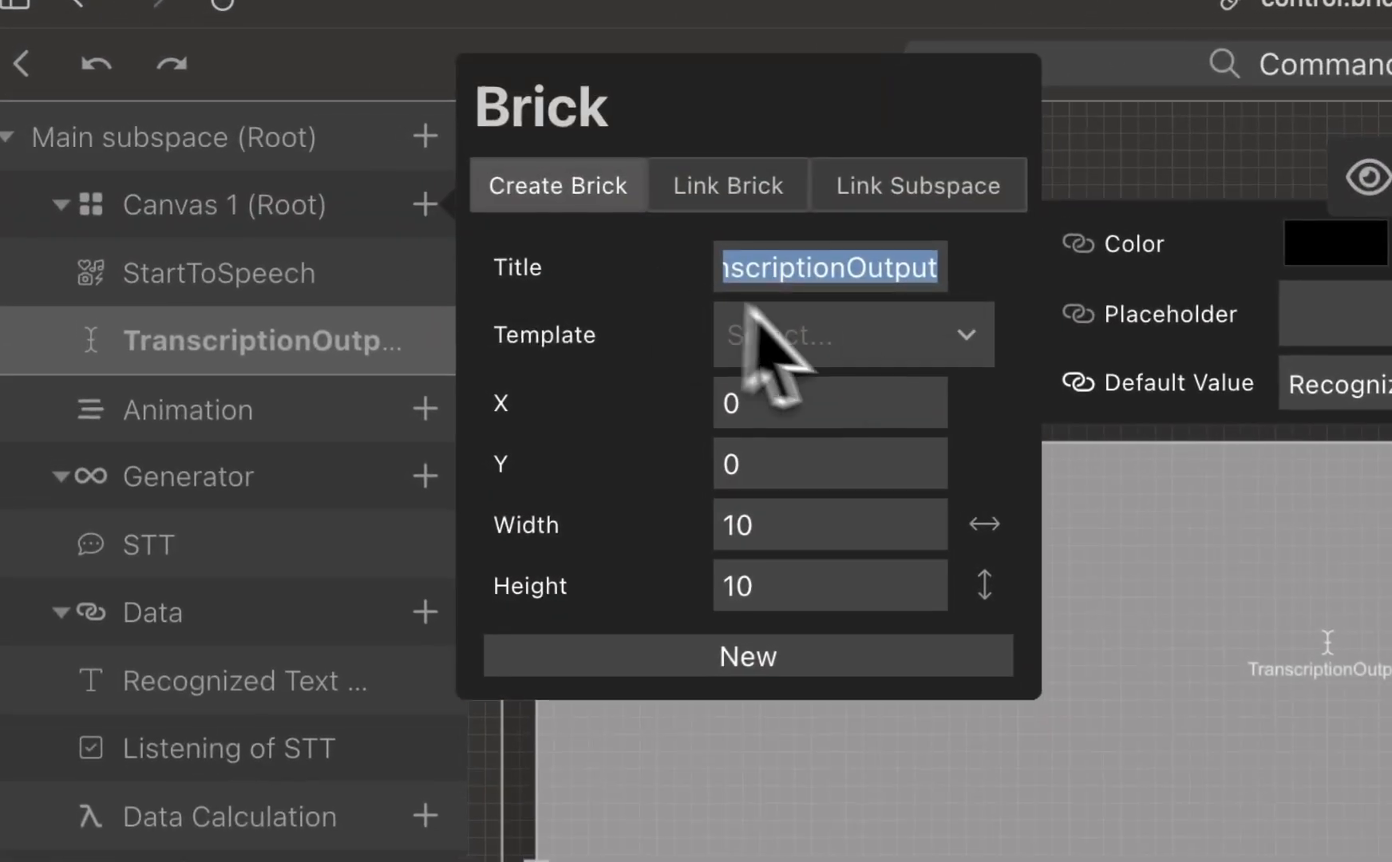
{"action": "left_click", "coordinate": [762, 320]}
{"action": "left_click", "coordinate": [881, 479]}
{"action": "double_click", "coordinate": [923, 266]}
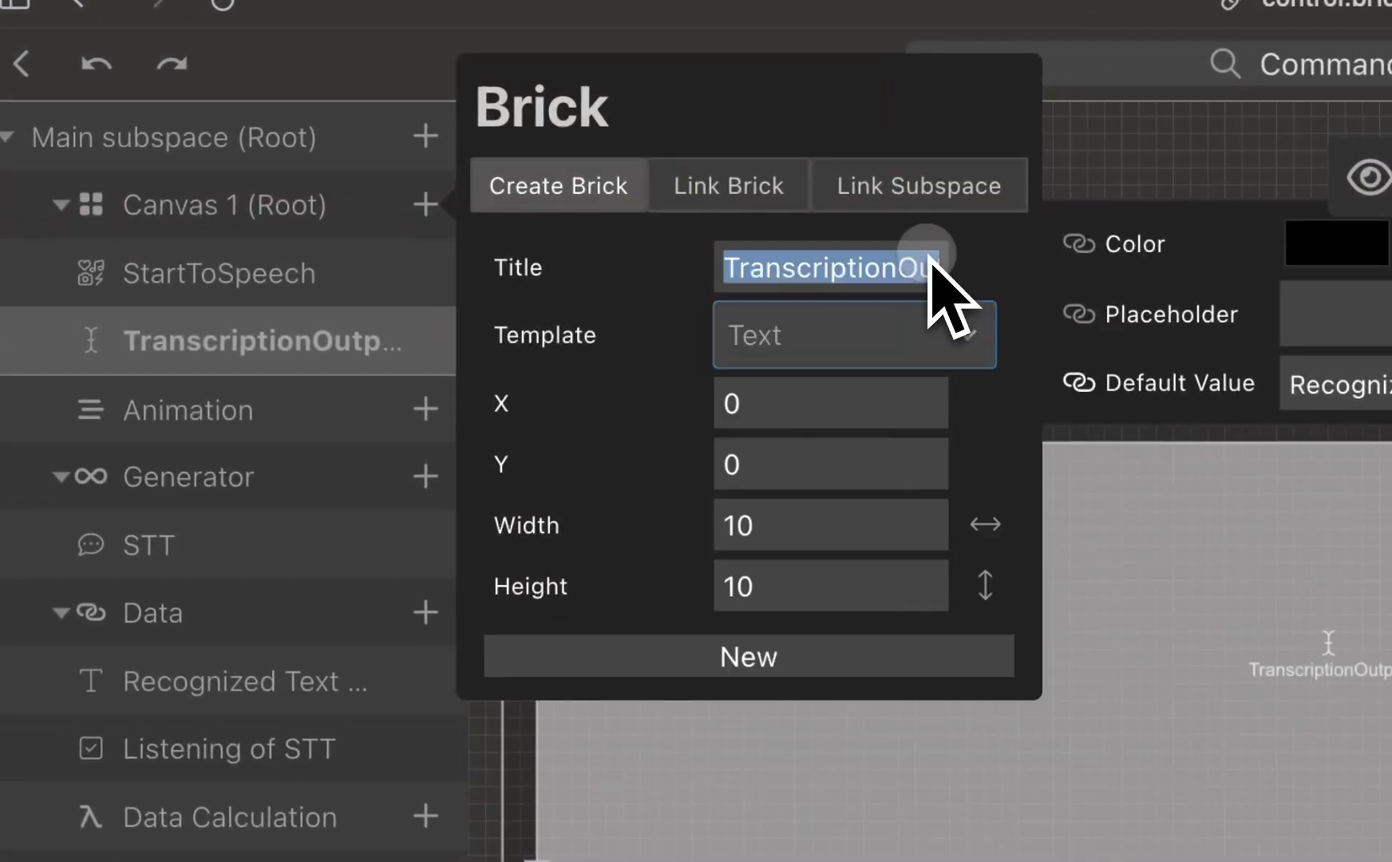
{"action": "type", "text": "ListeningStatus"}
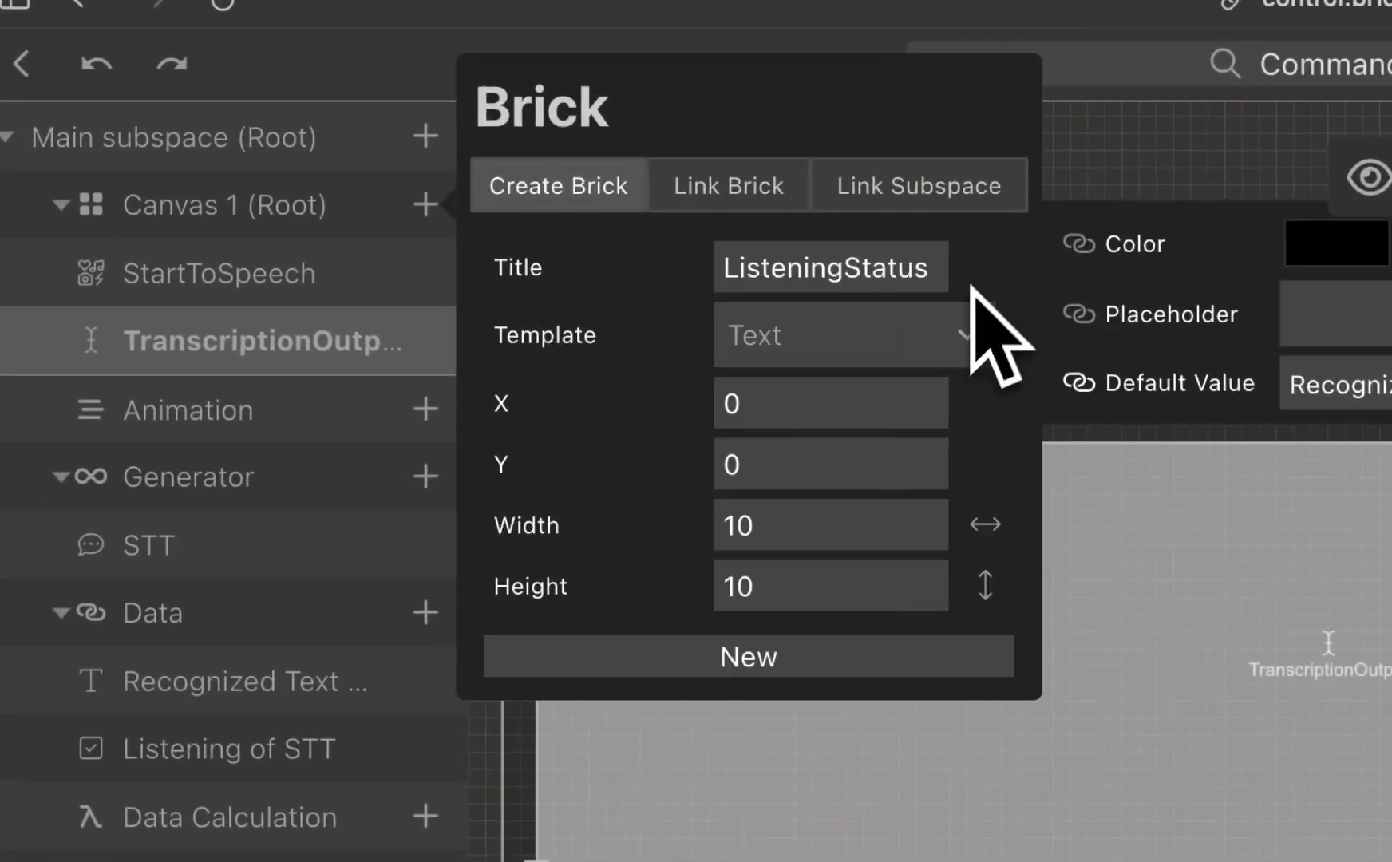
{"action": "left_click", "coordinate": [864, 659]}
Step: Place the ListeningStatus brick below the StartToSpeech icon at X 38, Y 42, sized 20 by 8 grid units
{"action": "left_click", "coordinate": [570, 157]}
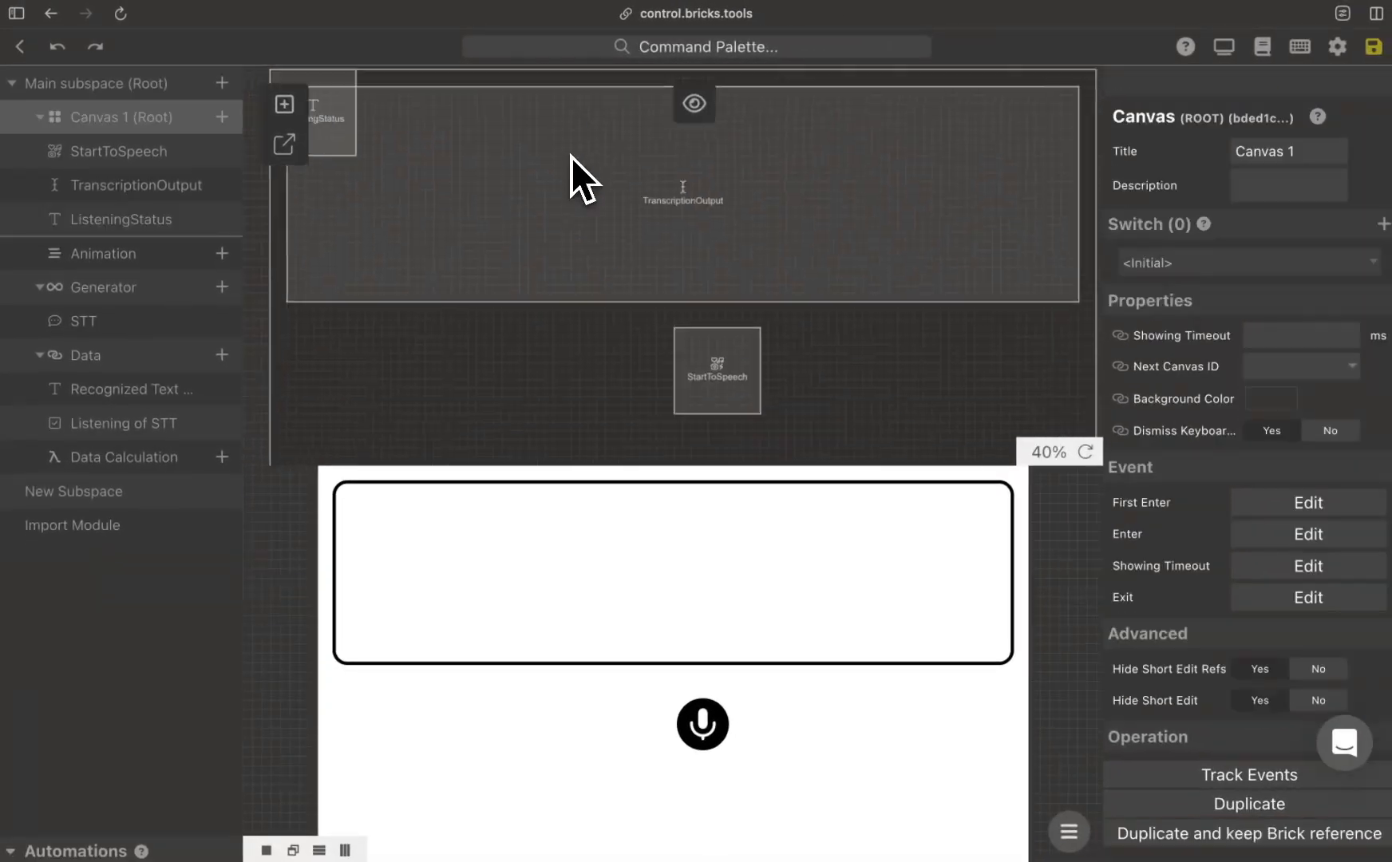
{"action": "scroll", "coordinate": [571, 157], "scroll_direction": "down", "scroll_amount": 3}
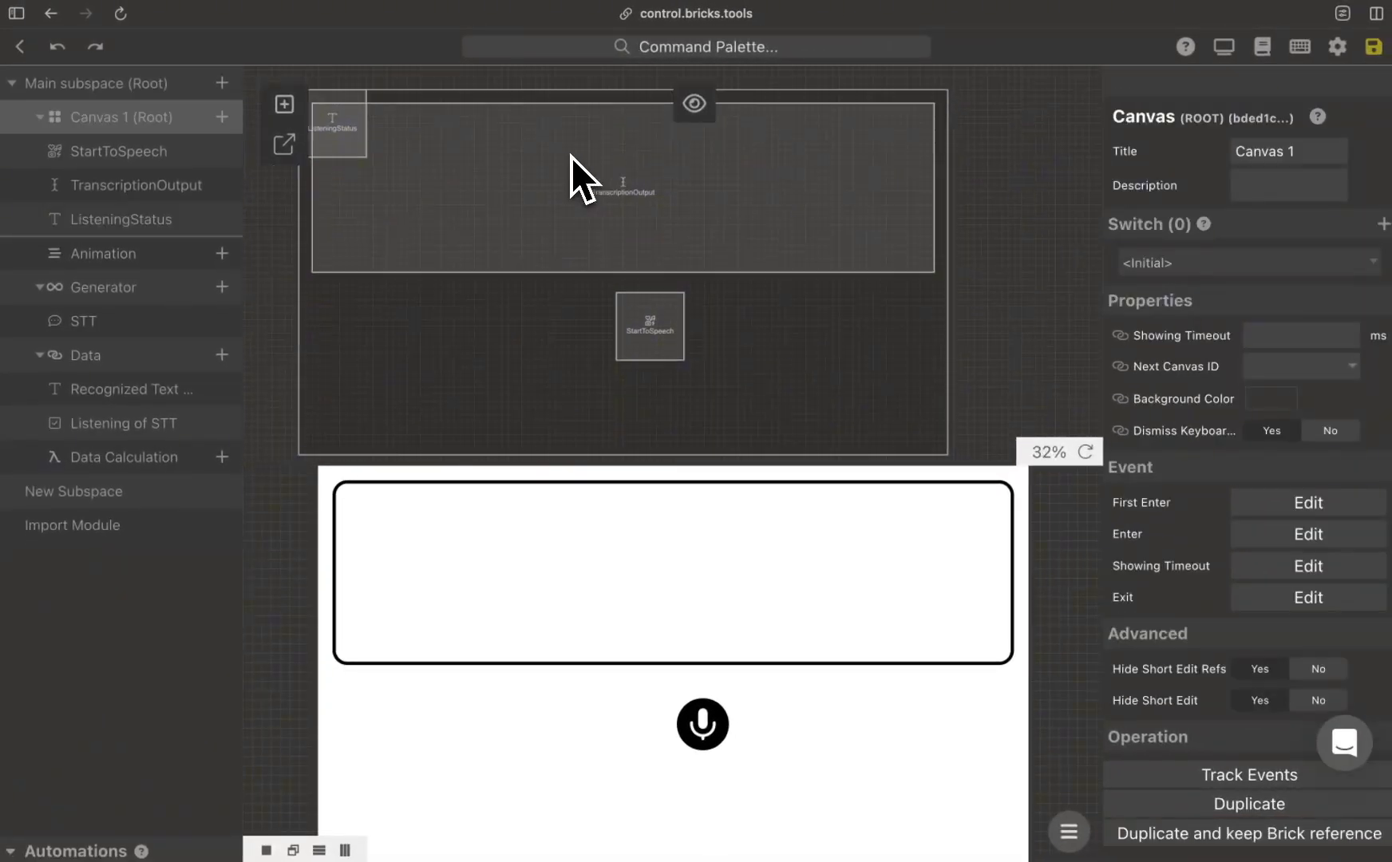
{"action": "left_click_drag", "start_coordinate": [353, 113], "coordinate": [629, 397]}
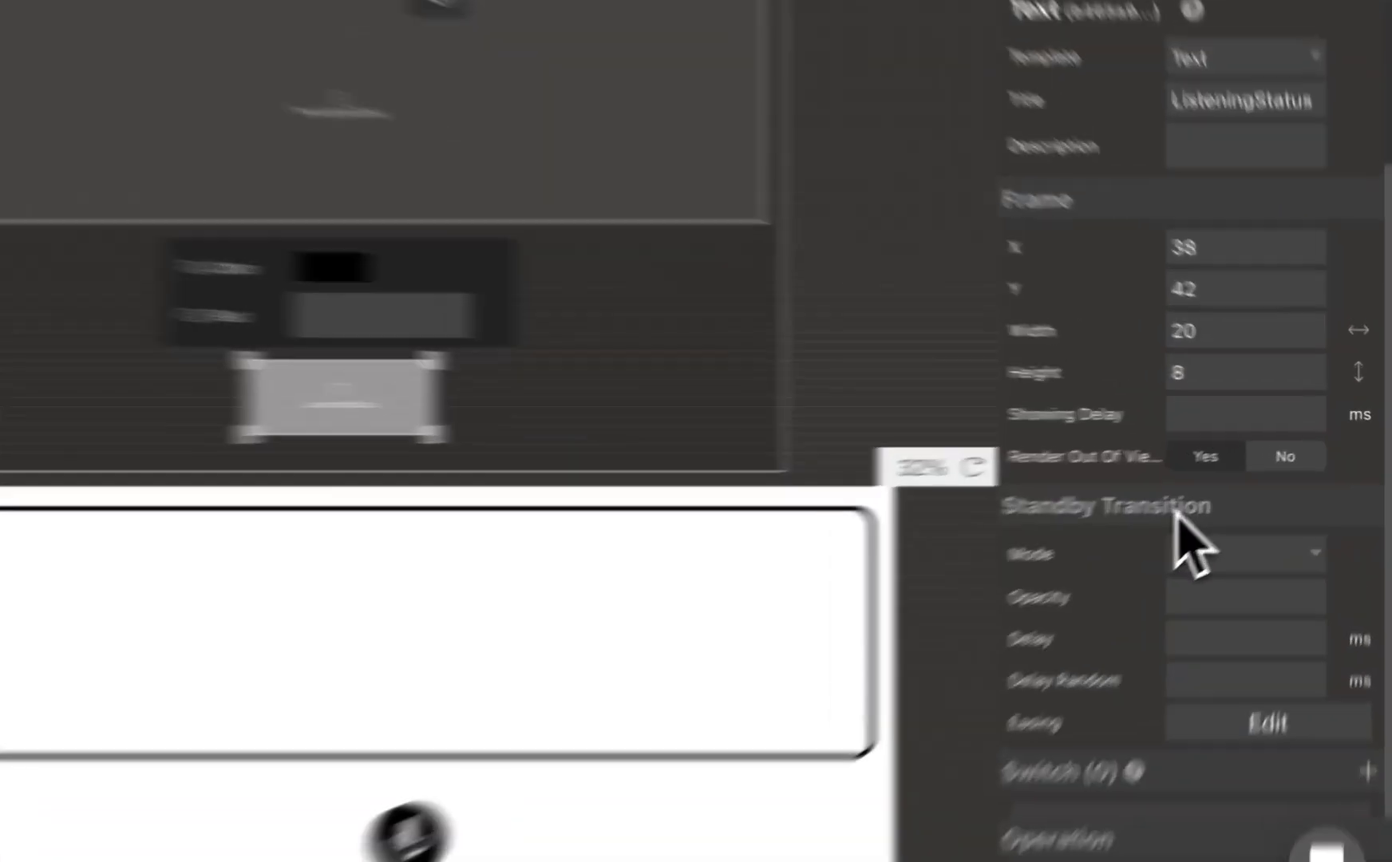
Step: Link the ListeningStatus brick's Text property to the data item Listening of STT
{"action": "scroll", "coordinate": [1233, 486], "scroll_direction": "down", "scroll_amount": 10}
{"action": "left_click", "coordinate": [1201, 334]}
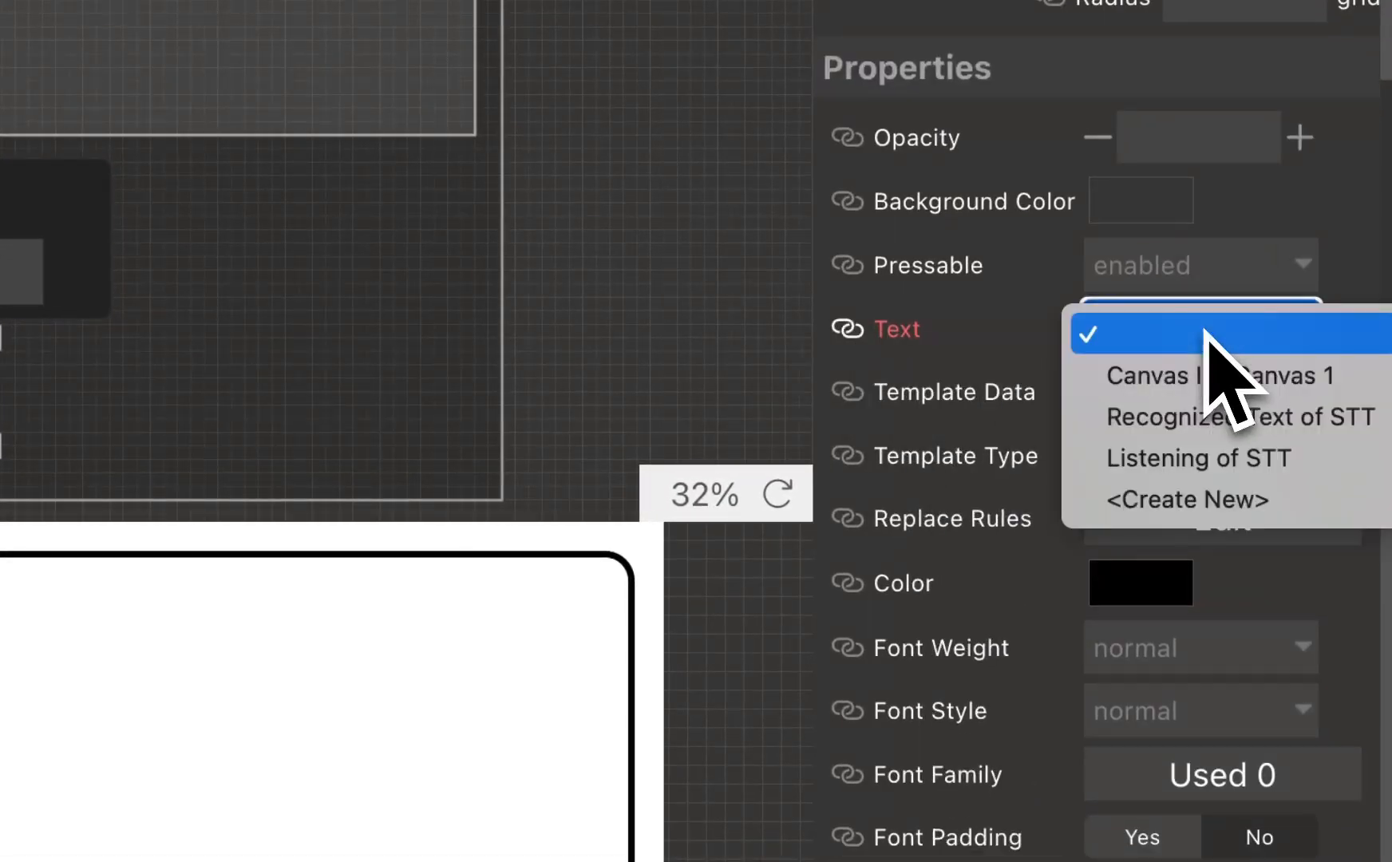
{"action": "left_click", "coordinate": [1315, 458]}
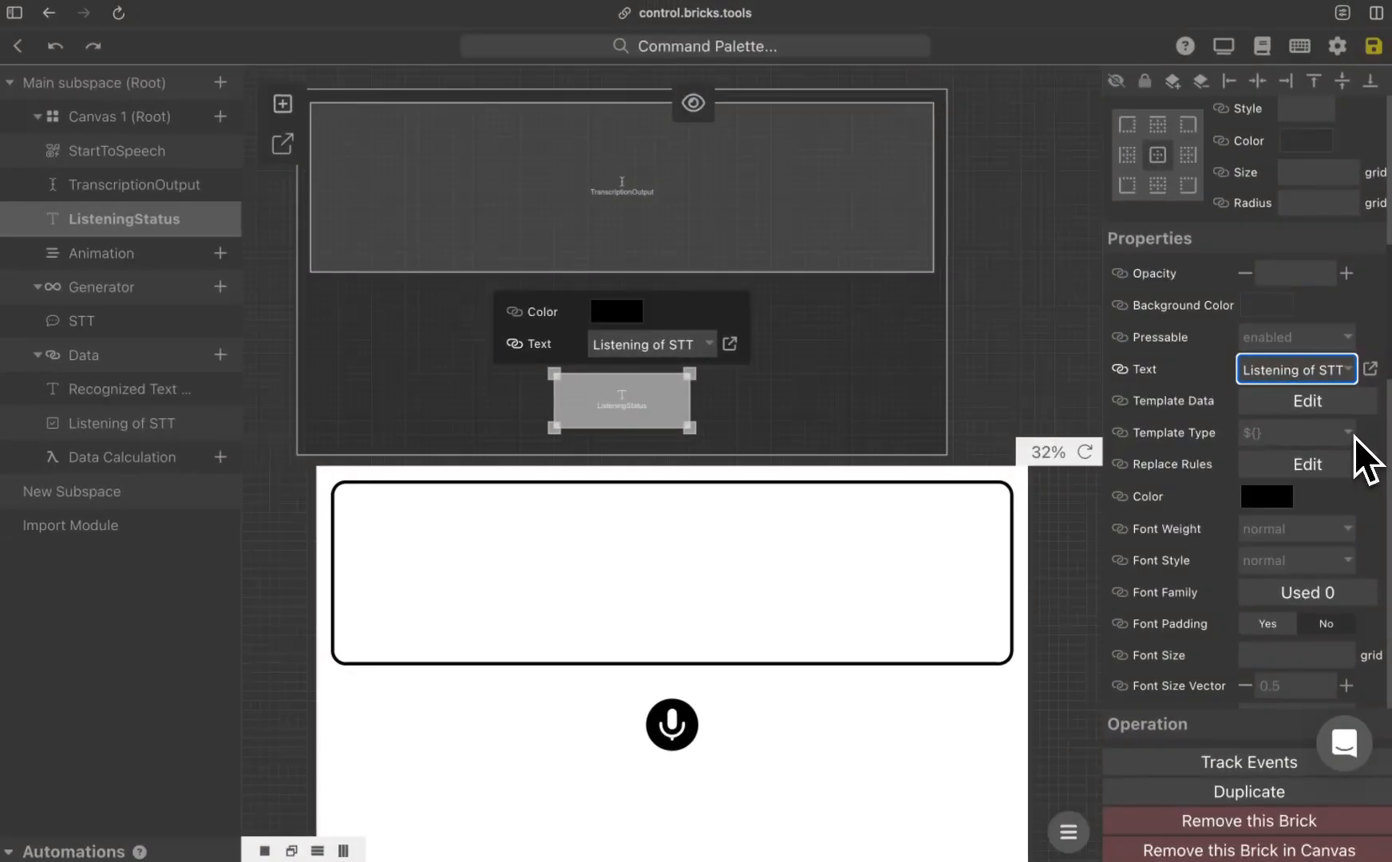
Step: Give the ListeningStatus brick a DBDBDB background color and a border radius of 3 grid units
{"action": "left_click", "coordinate": [1267, 305]}
{"action": "double_click", "coordinate": [1267, 558]}
{"action": "type", "text": "DBDBDB"}
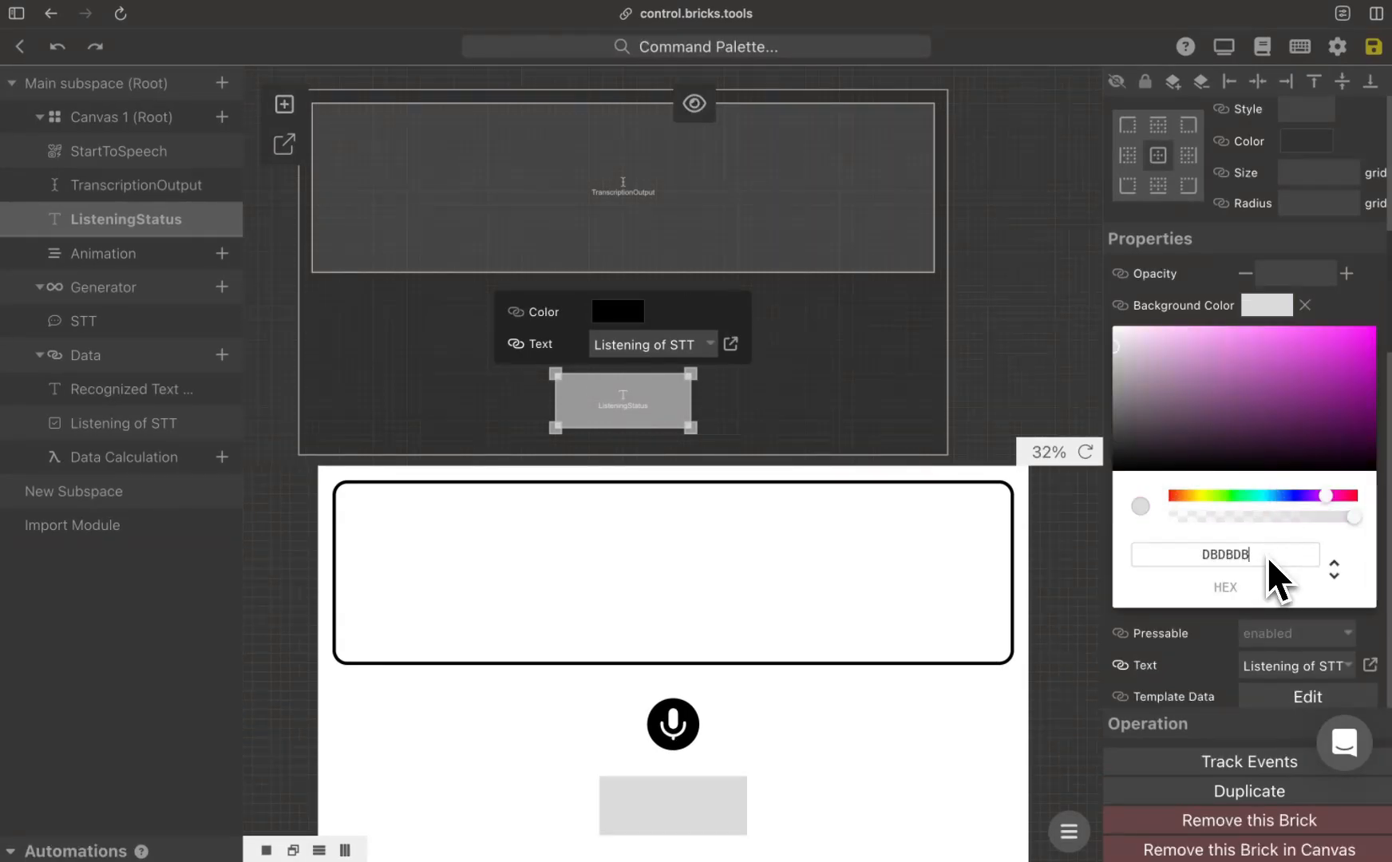
{"action": "left_click", "coordinate": [1318, 209]}
{"action": "type", "text": "3"}
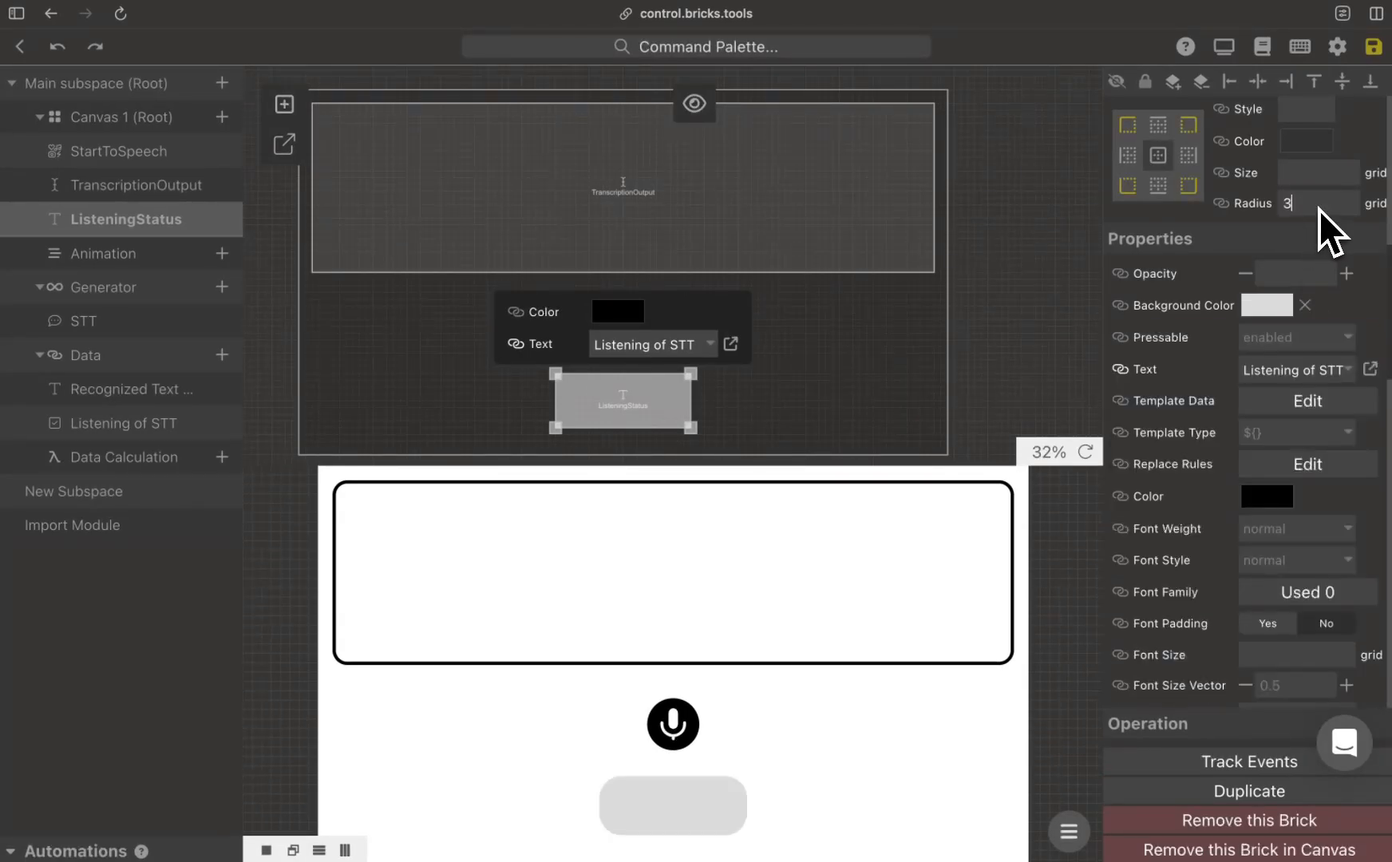
Step: Set the ListeningStatus brick's font size to 2 grid units and save the application
{"action": "scroll", "coordinate": [1250, 592], "scroll_direction": "down", "scroll_amount": 3}
{"action": "left_click", "coordinate": [1271, 486]}
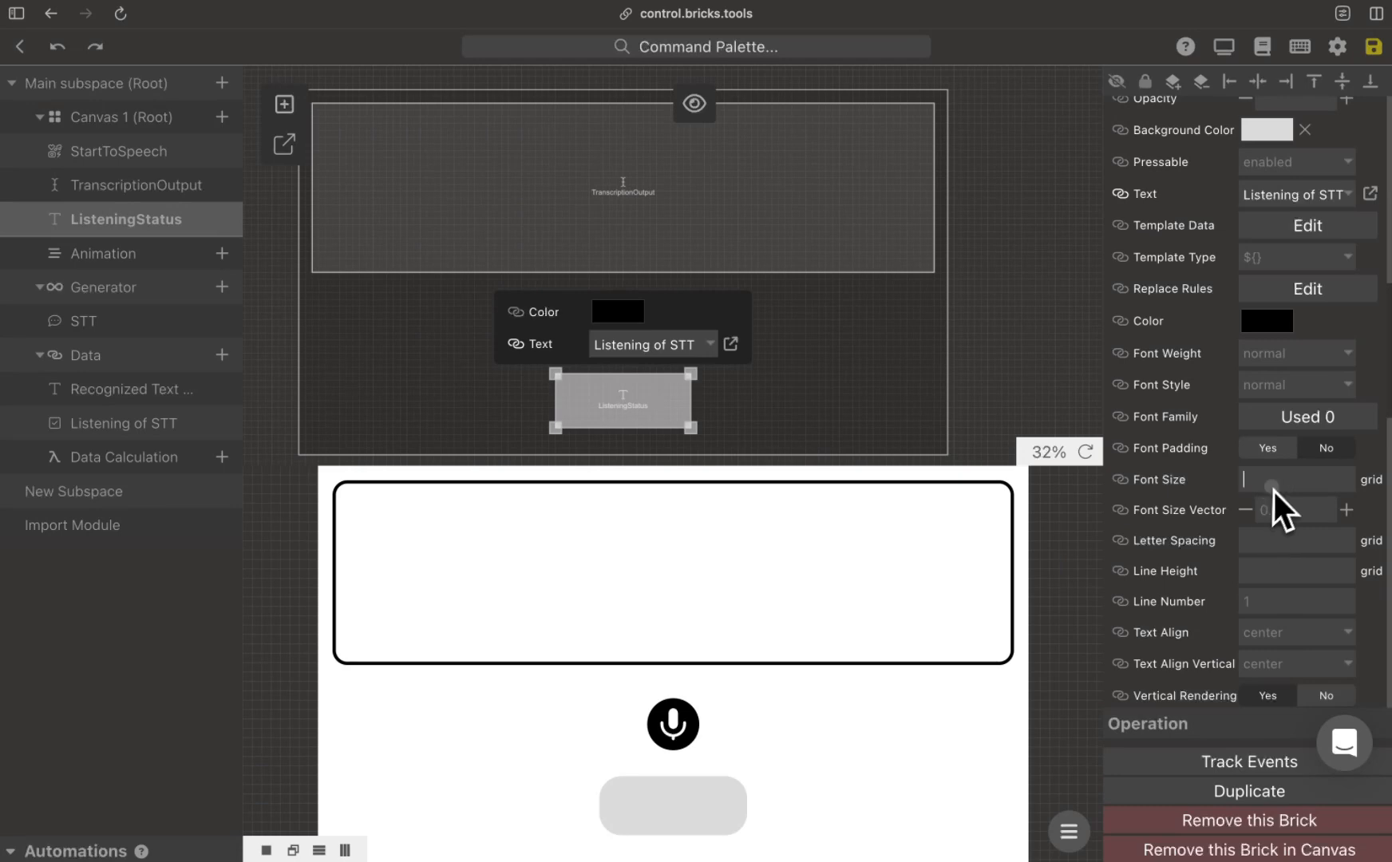
{"action": "type", "text": "2"}
{"action": "left_click", "coordinate": [879, 385]}
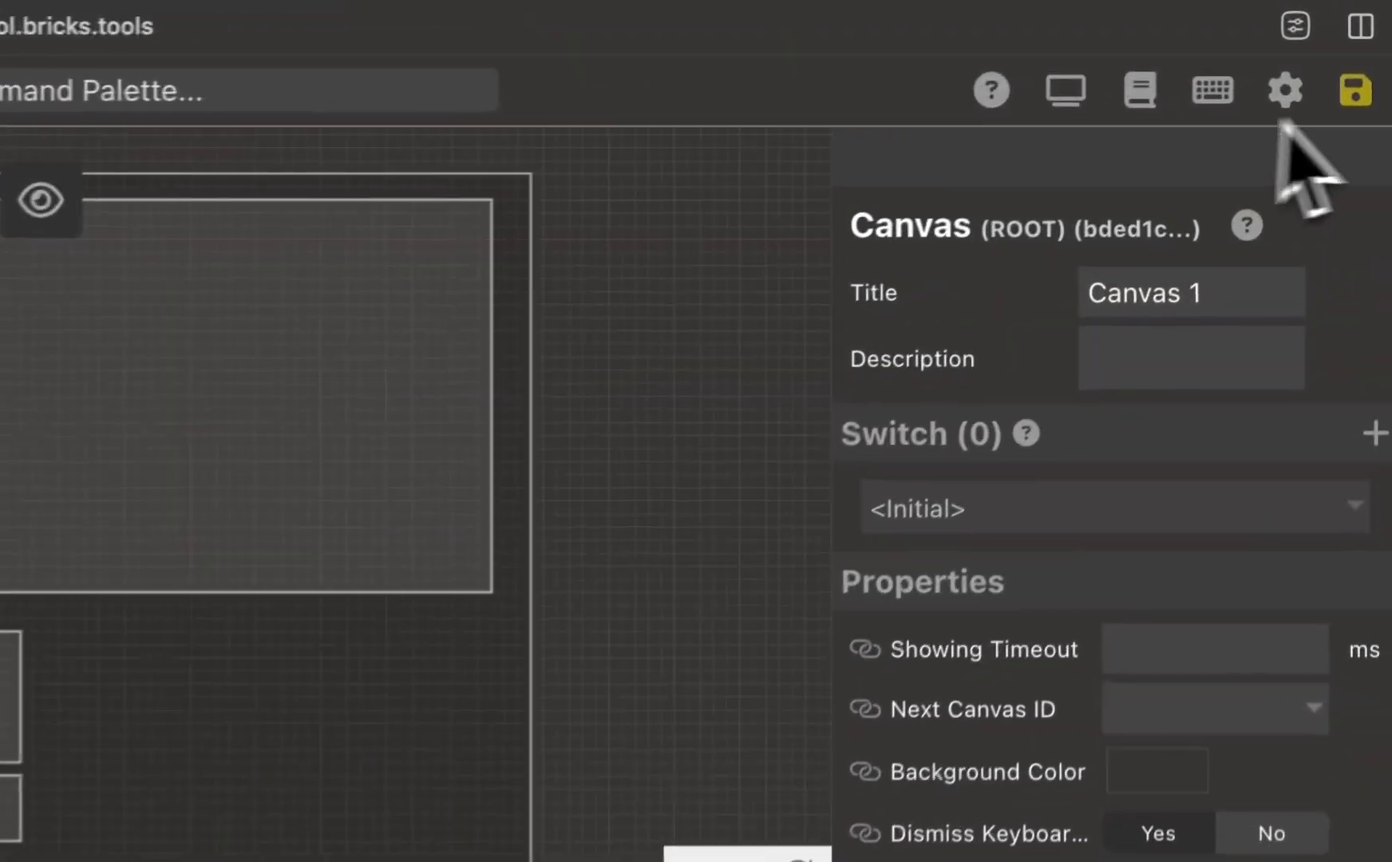
{"action": "left_click", "coordinate": [1366, 63]}
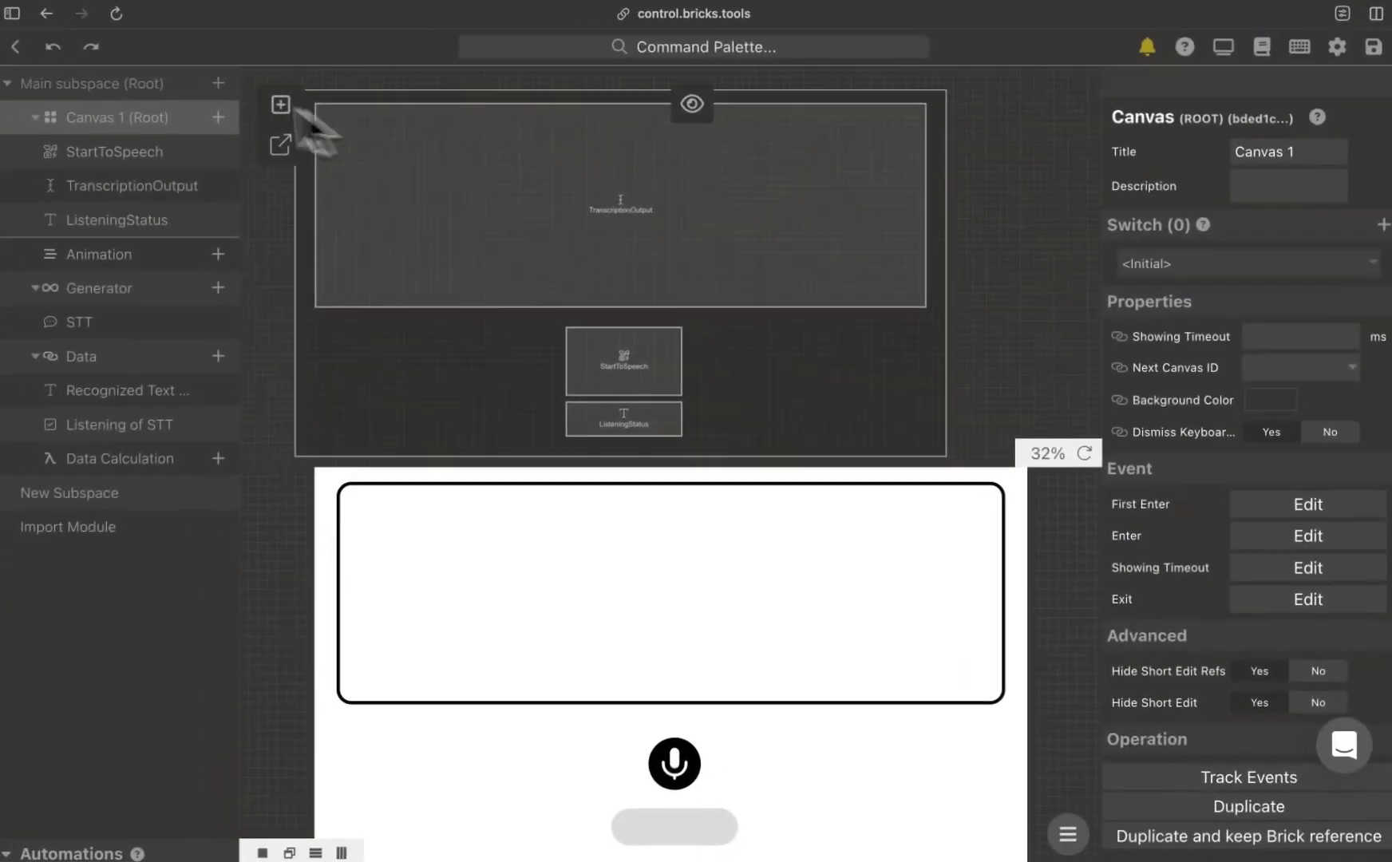
Step: Leave the application editor and bind a new device to the workspace by entering its device binding code
{"action": "left_click", "coordinate": [23, 50]}
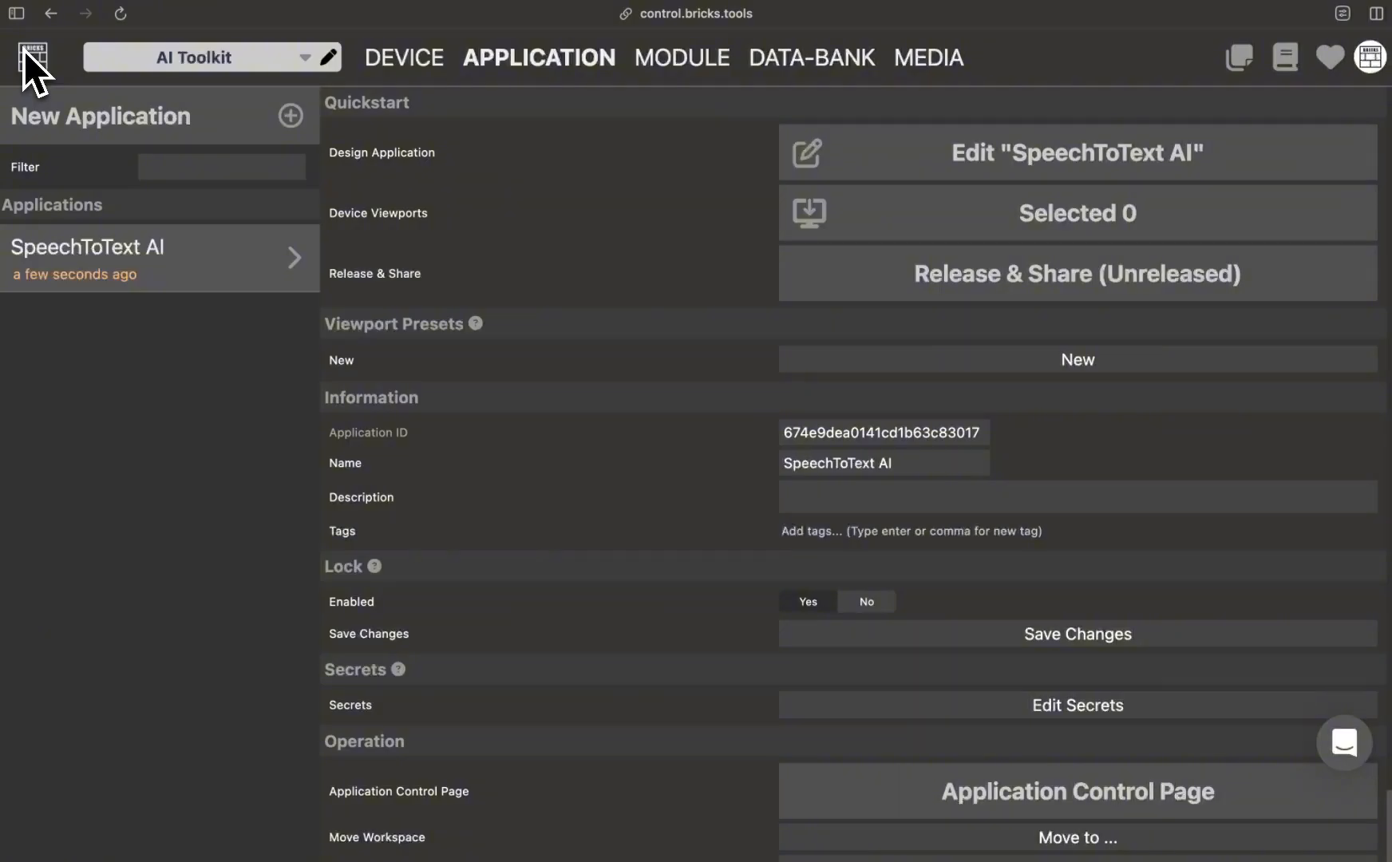
{"action": "left_click", "coordinate": [412, 54]}
{"action": "left_click", "coordinate": [244, 110]}
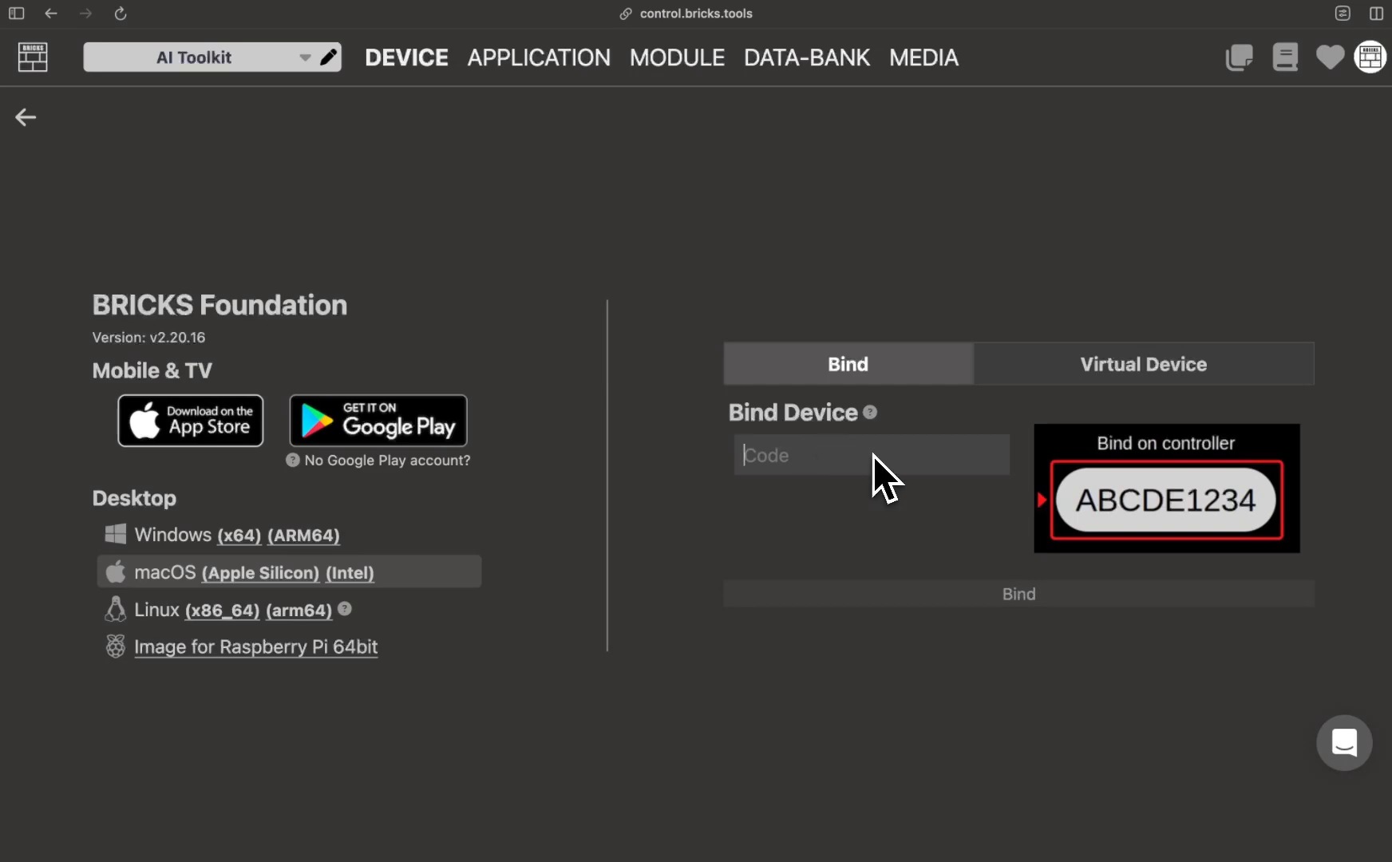
{"action": "left_click", "coordinate": [1068, 595]}
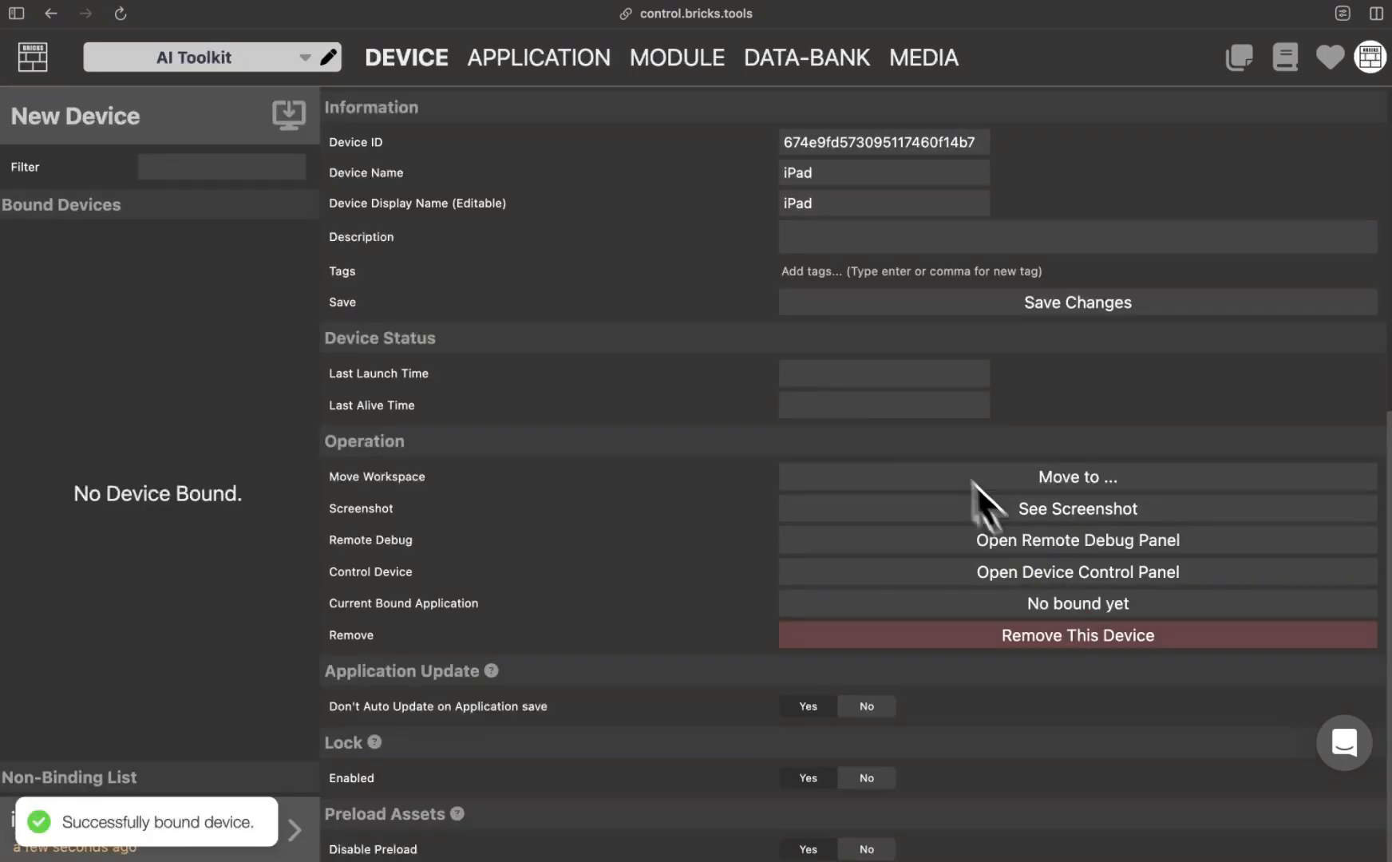
Step: Assign the iPad as a device viewport of the SpeechToText AI application and apply the update
{"action": "left_click", "coordinate": [559, 60]}
{"action": "left_click", "coordinate": [910, 212]}
{"action": "left_click", "coordinate": [275, 233]}
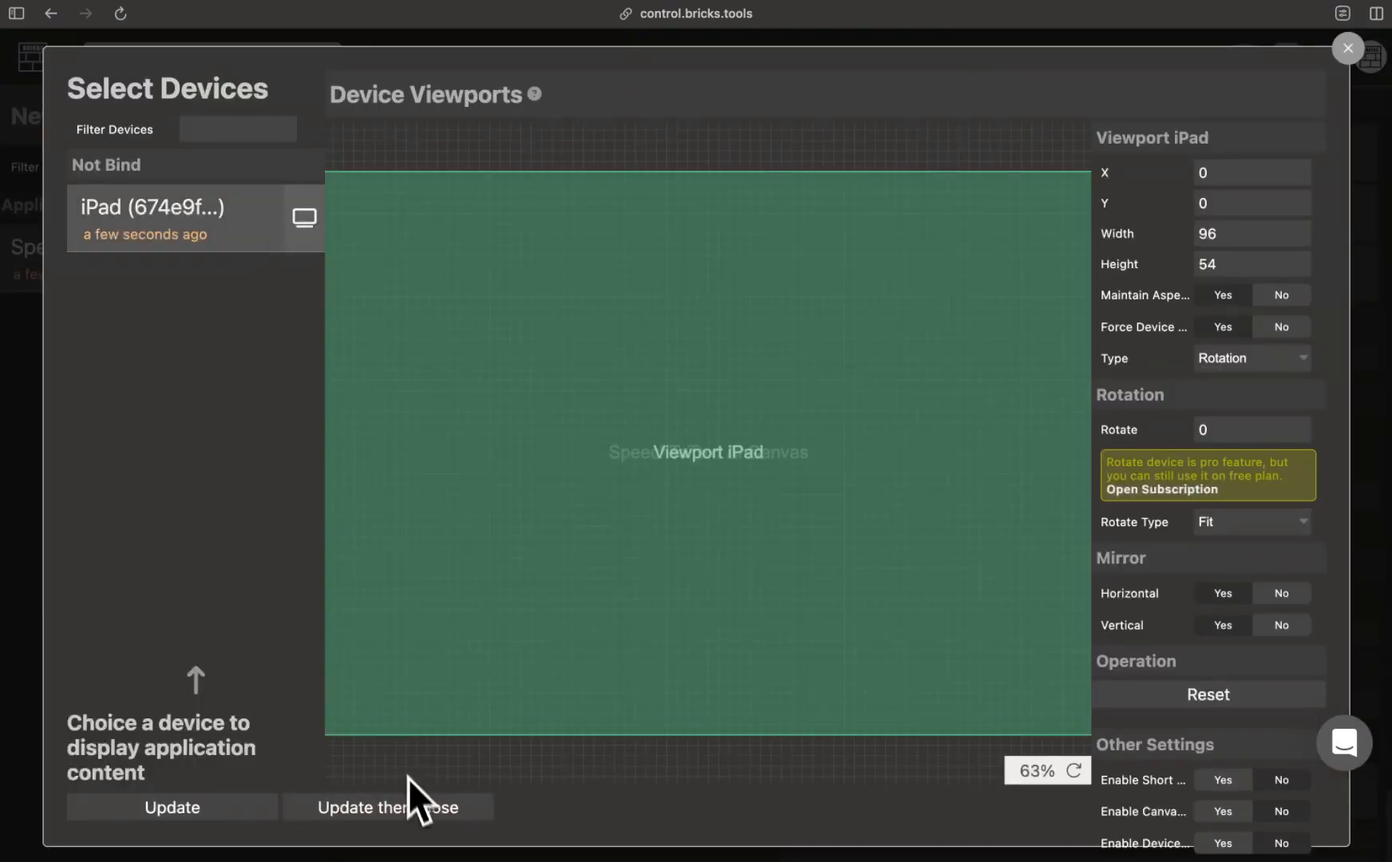
{"action": "left_click", "coordinate": [411, 807]}
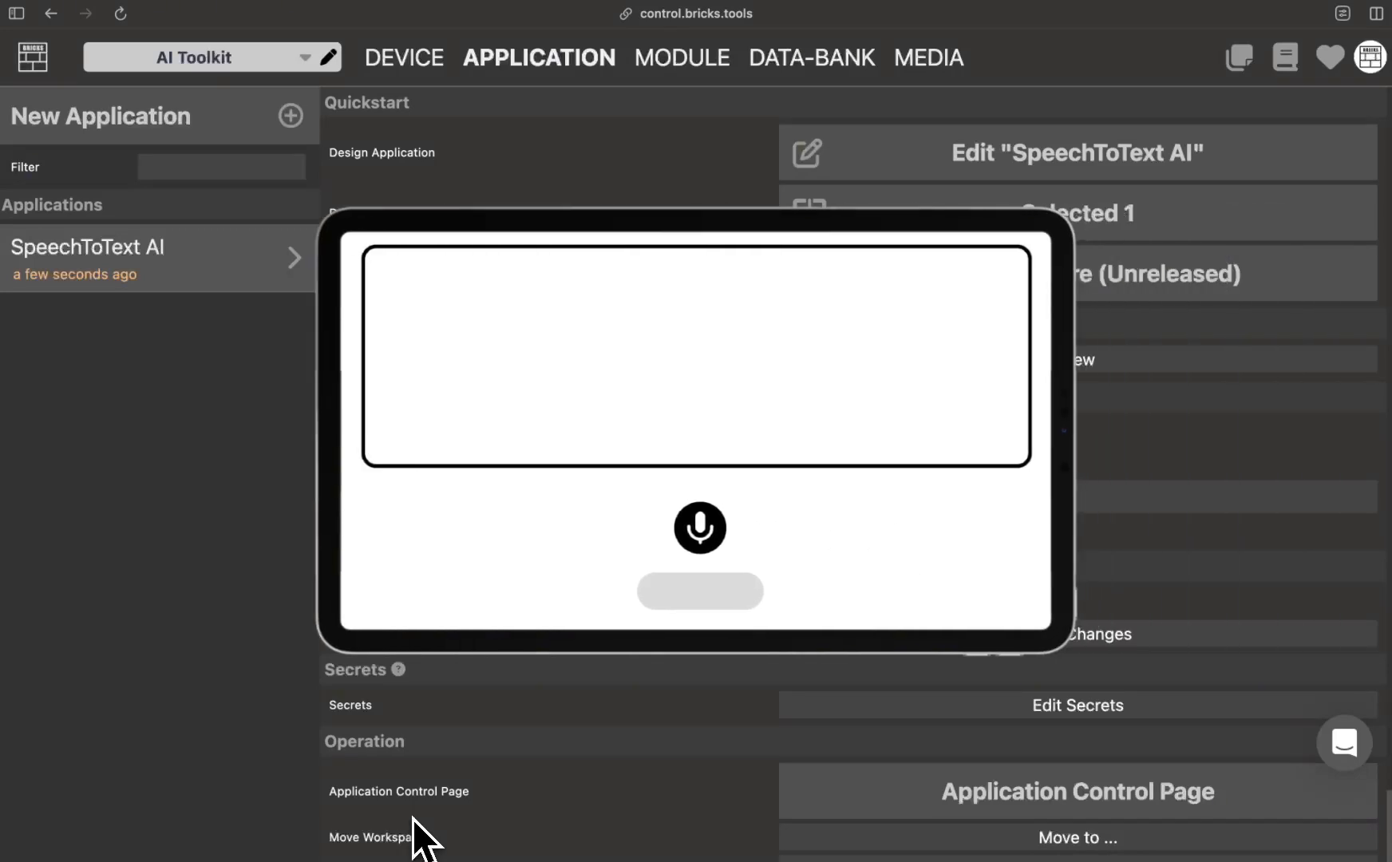